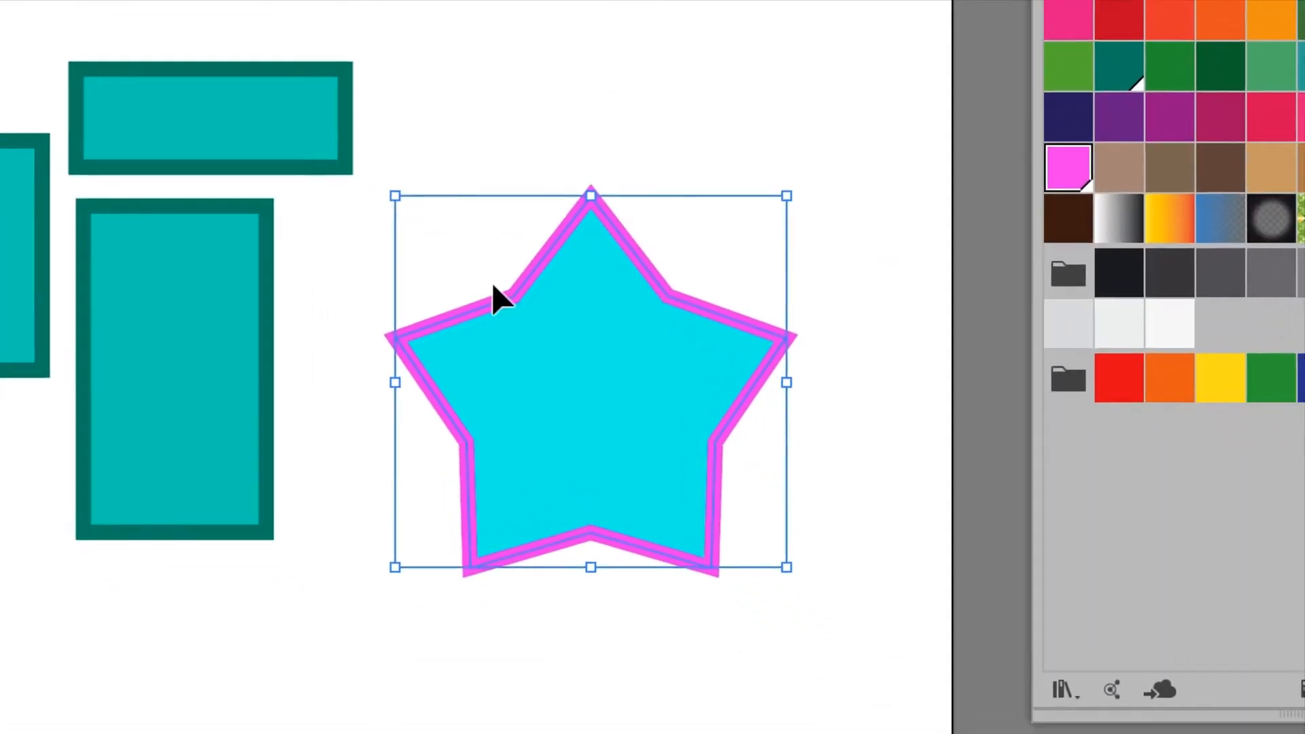
Step: Duplicate the cyan star and place the copy lower and to its side, overlapping the original
{"action": "left_click_drag", "start_coordinate": [837, 431], "coordinate": [945, 411]}
{"action": "left_click_drag", "start_coordinate": [544, 291], "coordinate": [318, 494]}
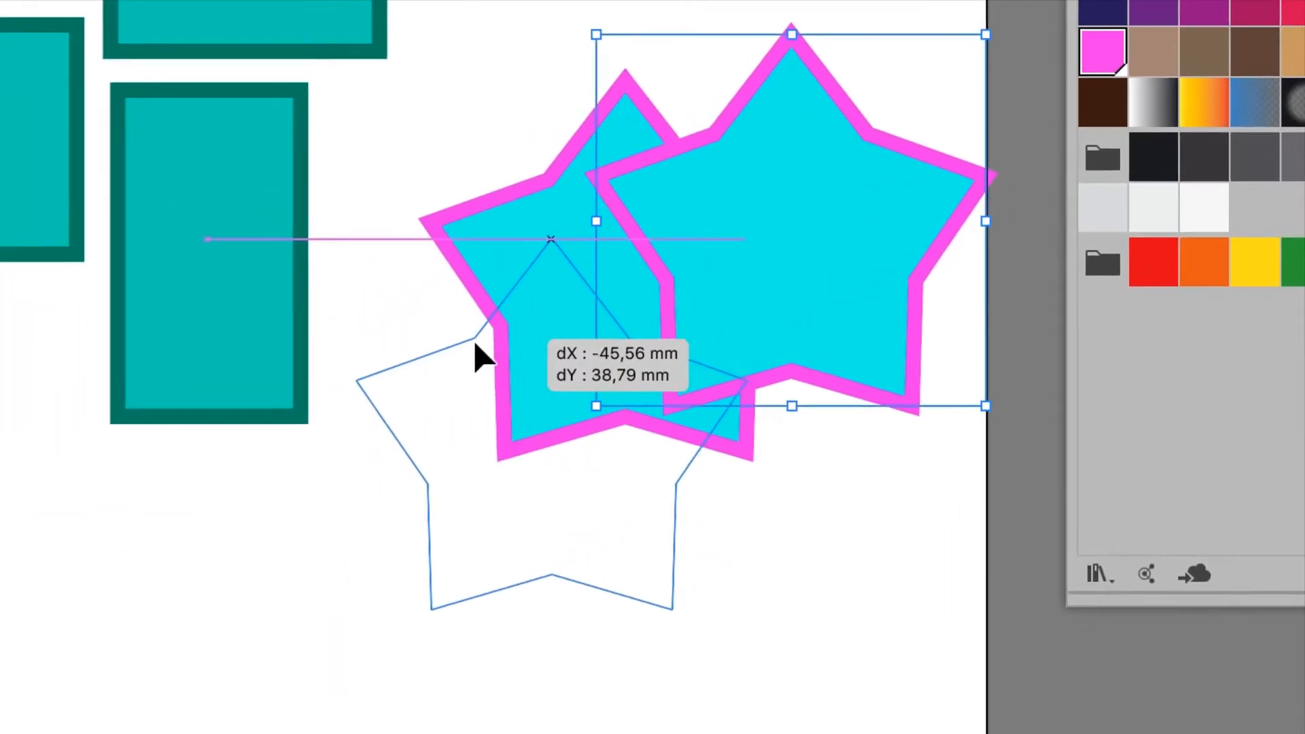
{"action": "left_click_drag", "start_coordinate": [476, 353], "coordinate": [448, 375]}
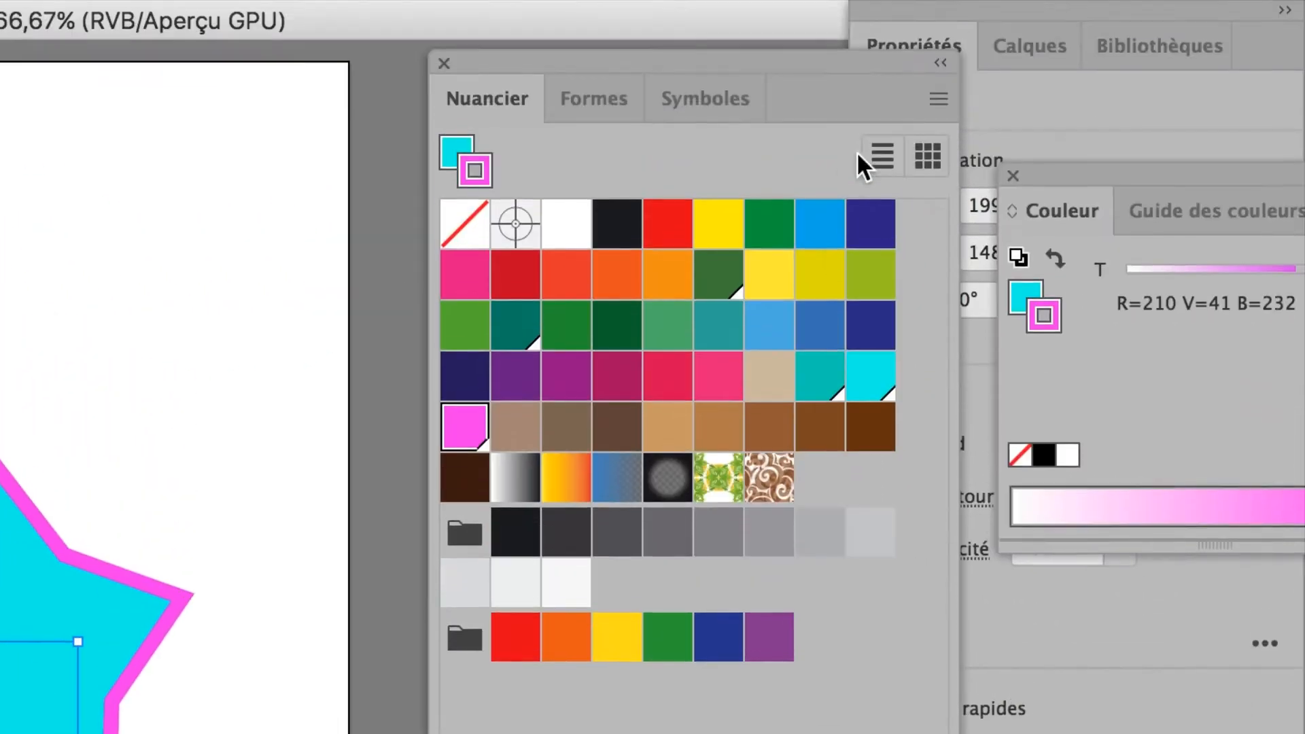
Step: Create a new global process-colour swatch R=63 V=41 B=232 for the copied star's stroke
{"action": "left_click", "coordinate": [938, 99]}
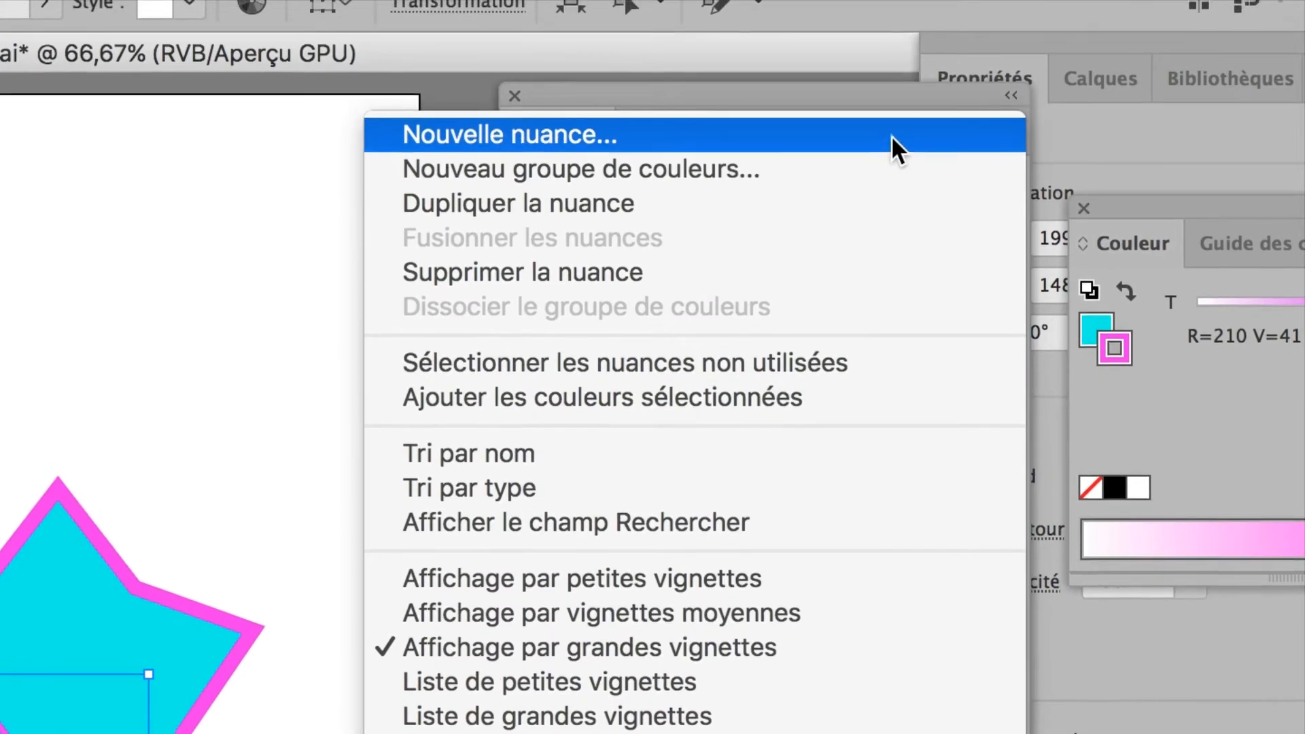
{"action": "left_click", "coordinate": [891, 136]}
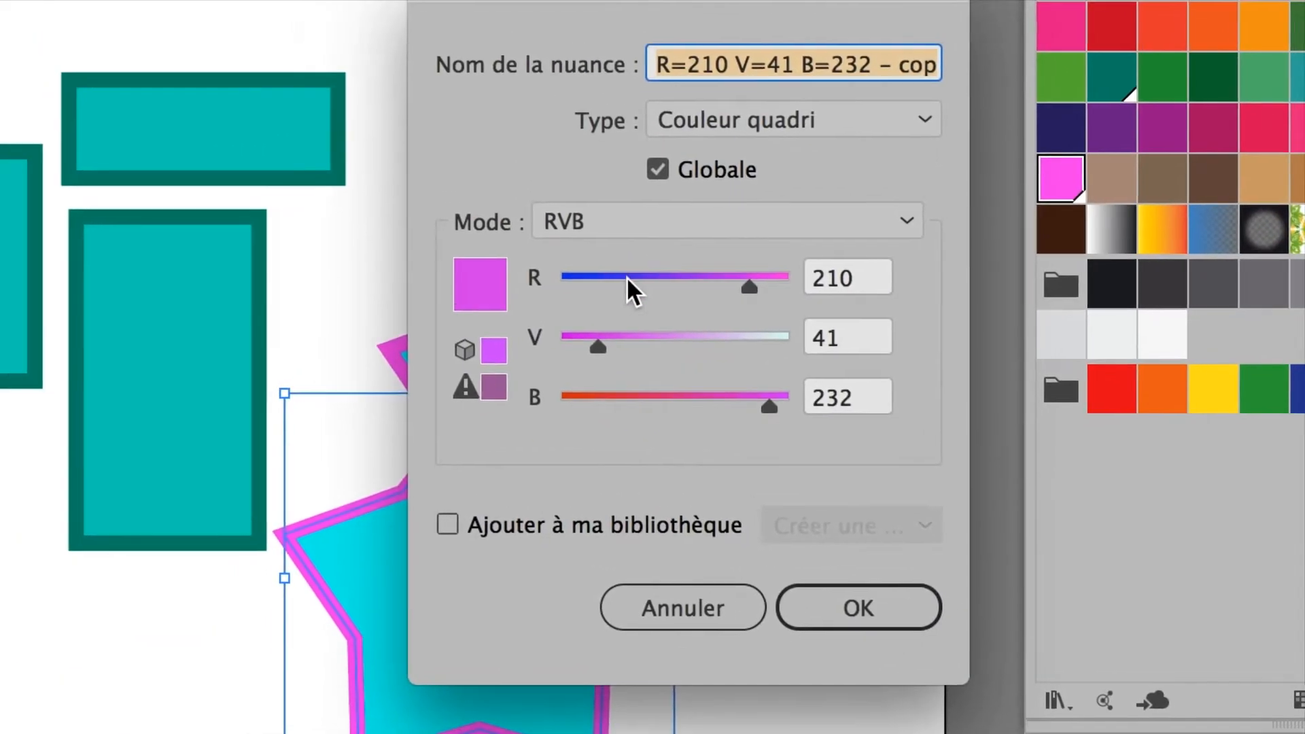
{"action": "left_click", "coordinate": [624, 276]}
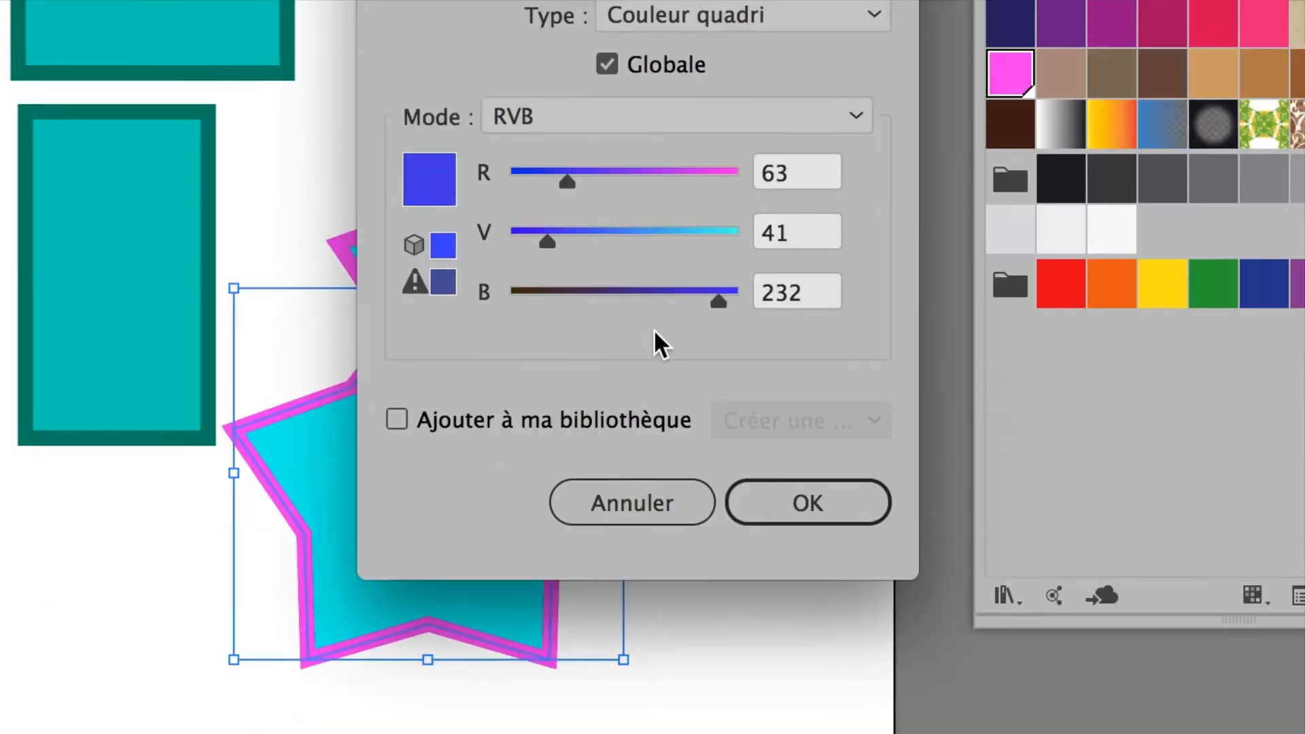
{"action": "left_click", "coordinate": [864, 611]}
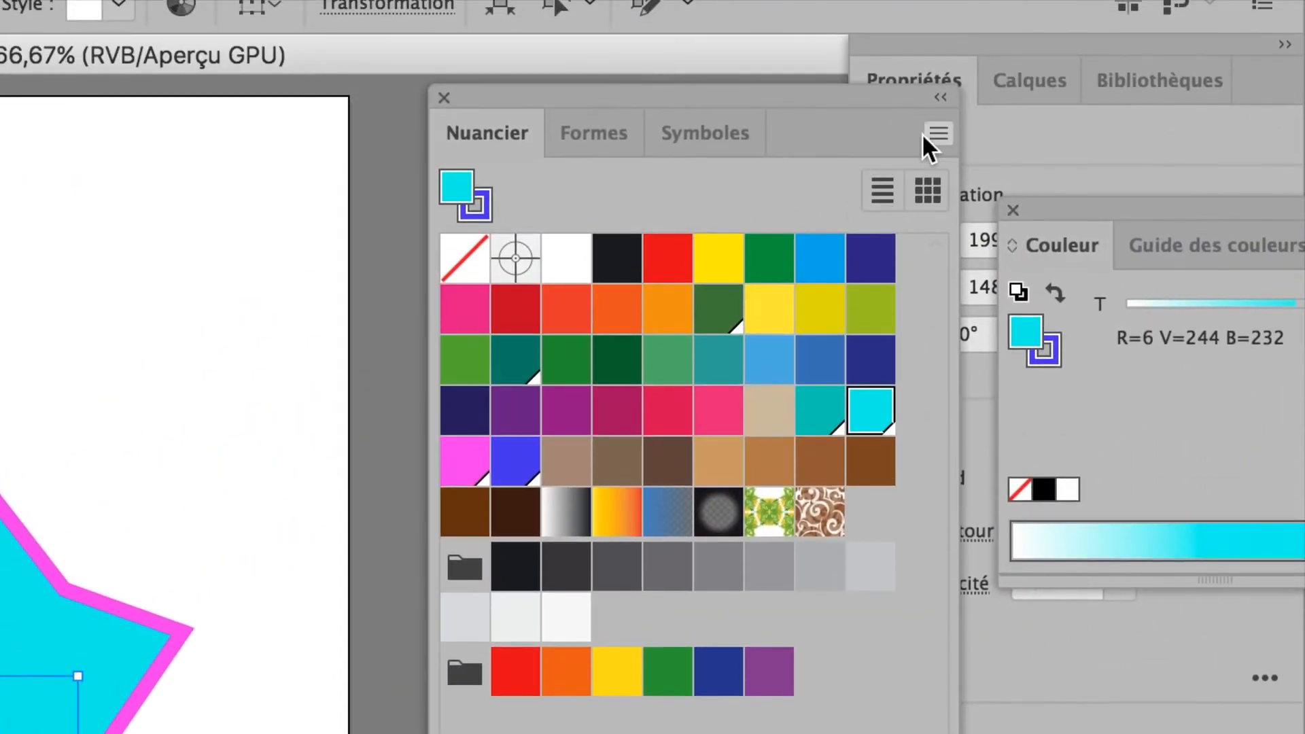
Step: Create a new global swatch R=6 V=244 B=48 for the copied star's fill, and deselect the star
{"action": "left_click", "coordinate": [933, 135]}
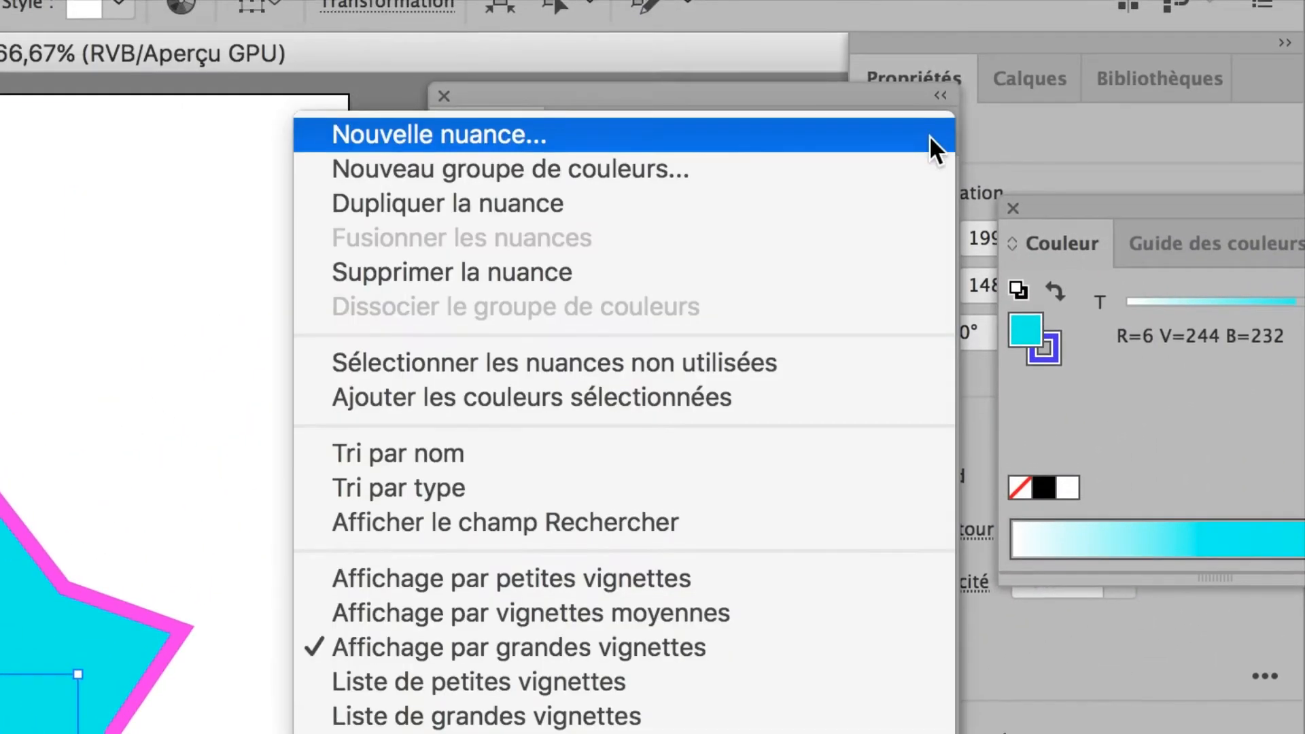
{"action": "left_click", "coordinate": [928, 136]}
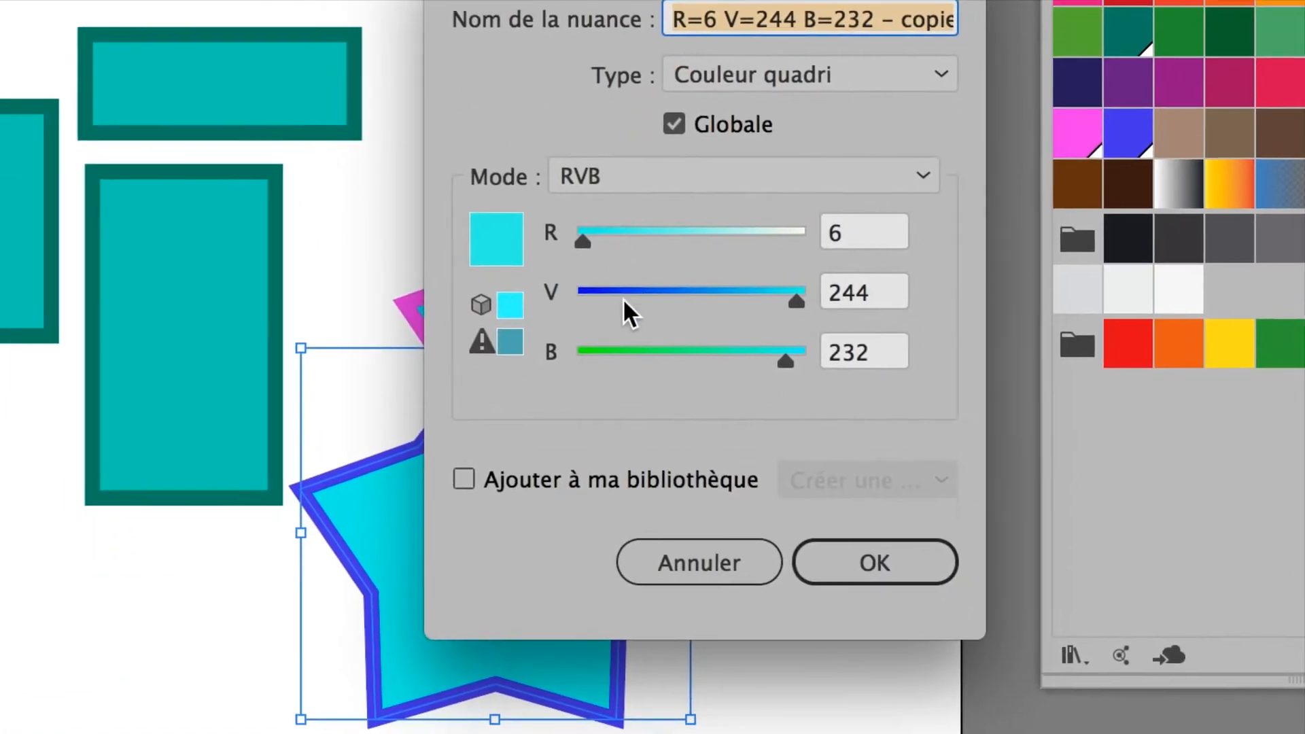
{"action": "left_click", "coordinate": [619, 352]}
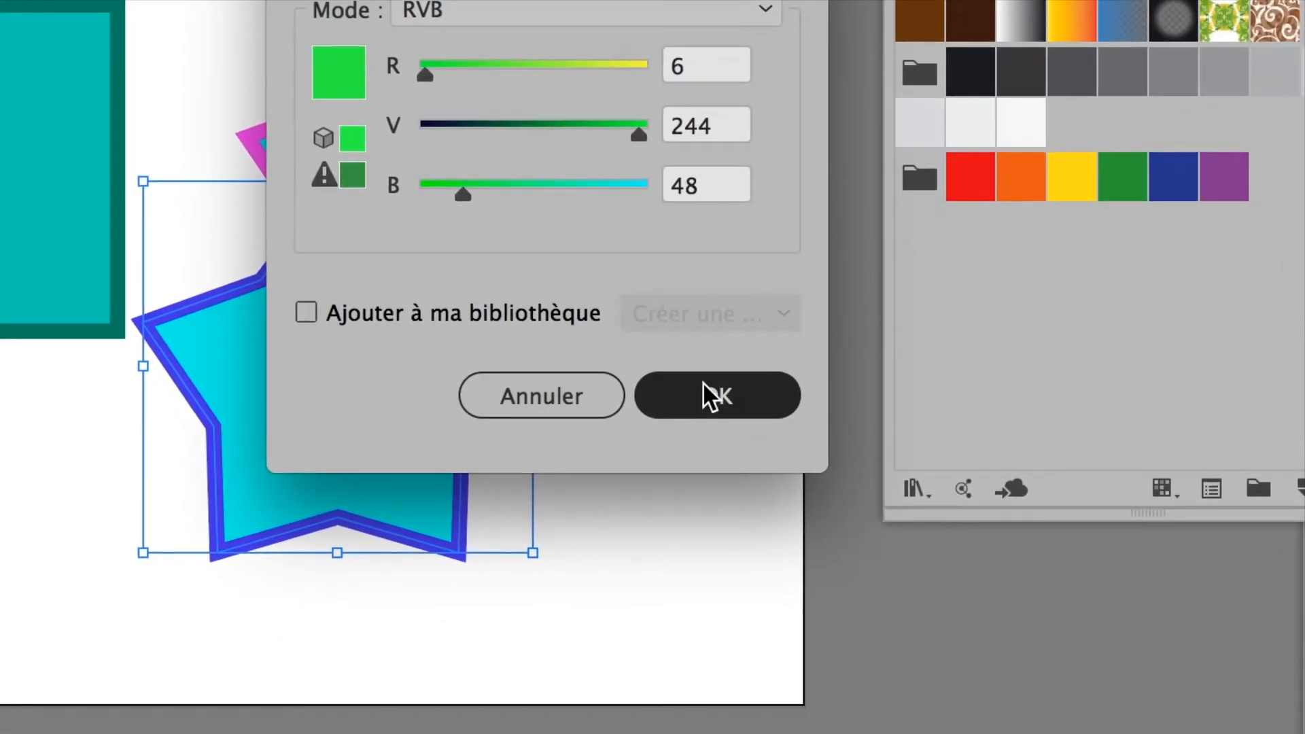
{"action": "left_click", "coordinate": [709, 394]}
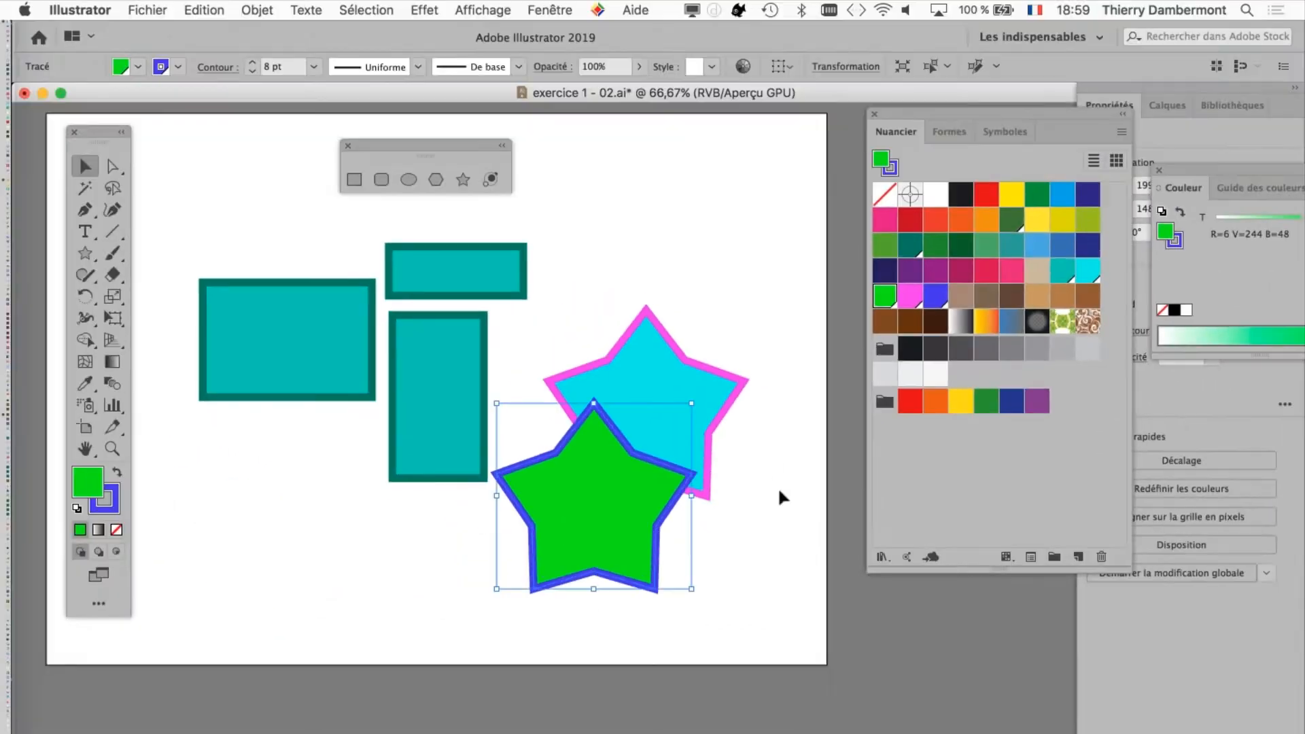
{"action": "left_click", "coordinate": [779, 492]}
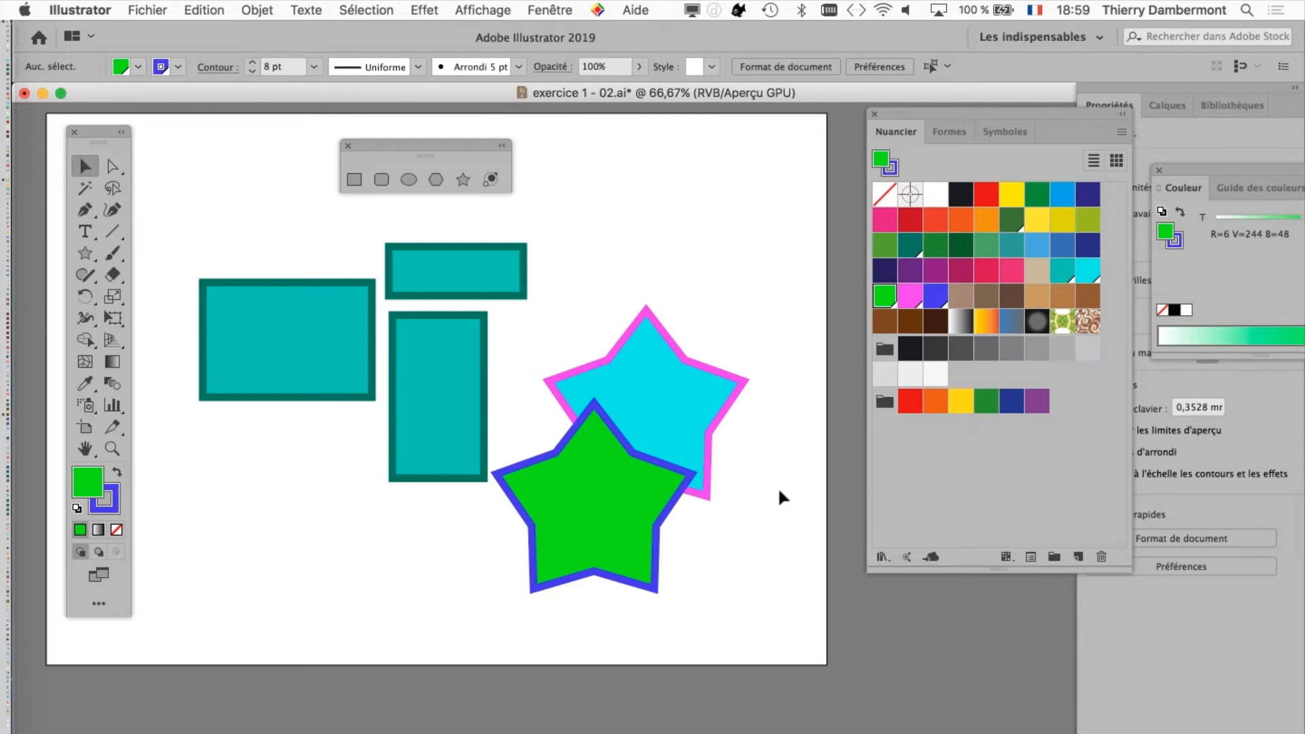
Step: Move the green star so it overlaps the lower-right part of the cyan star
{"action": "left_click", "coordinate": [602, 475]}
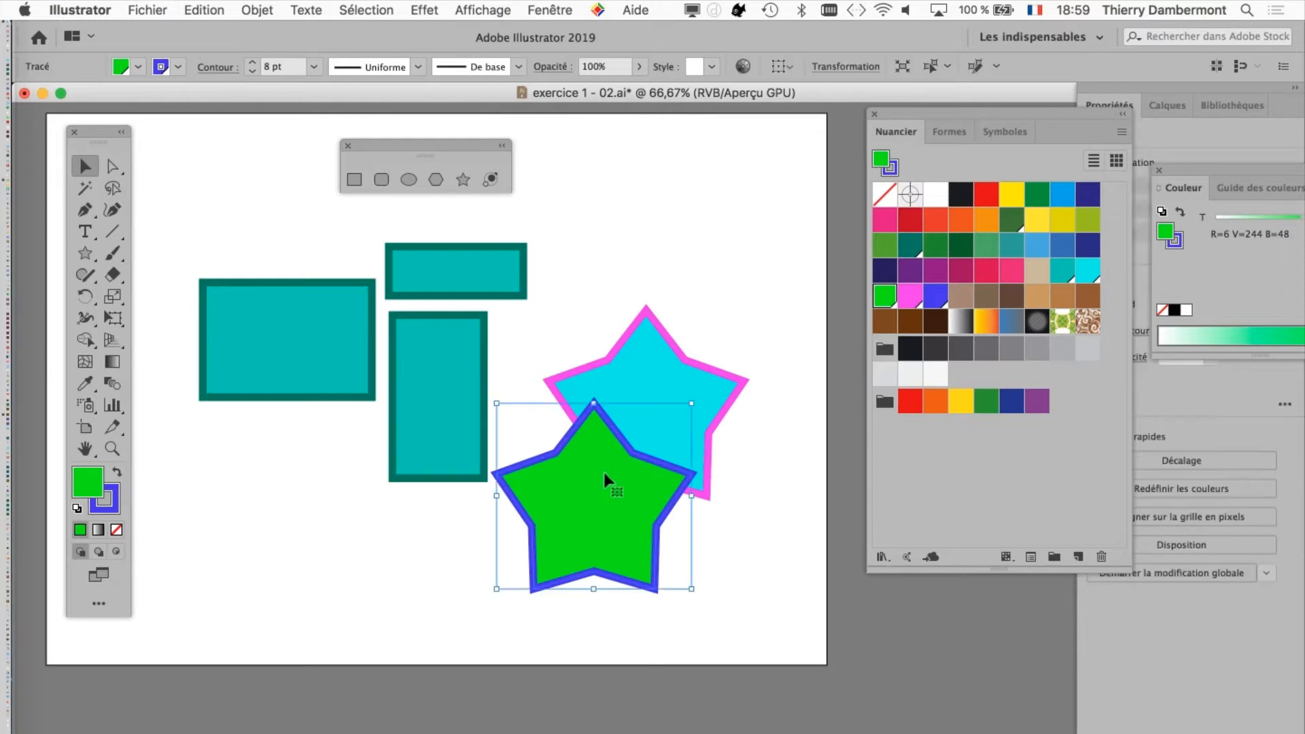
{"action": "left_click_drag", "start_coordinate": [602, 478], "coordinate": [496, 390]}
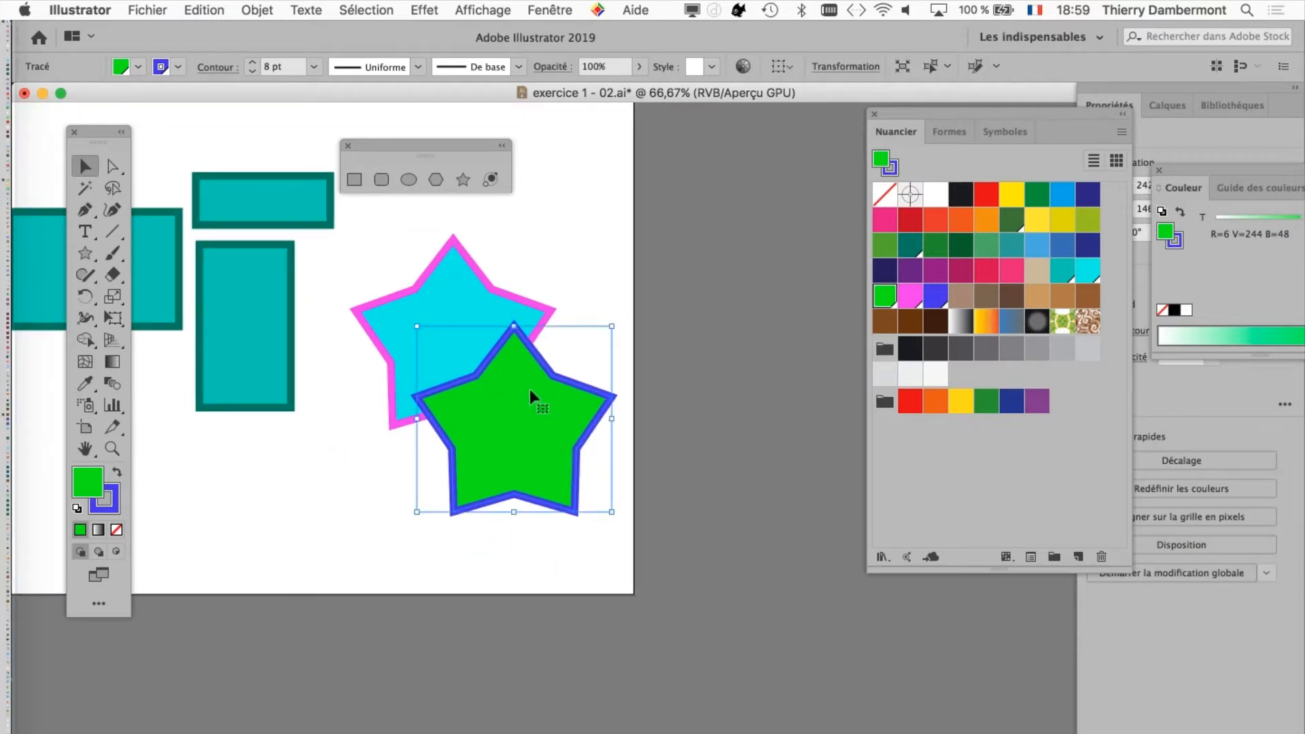
{"action": "scroll", "coordinate": [530, 390], "scroll_direction": "up", "scroll_amount": 2}
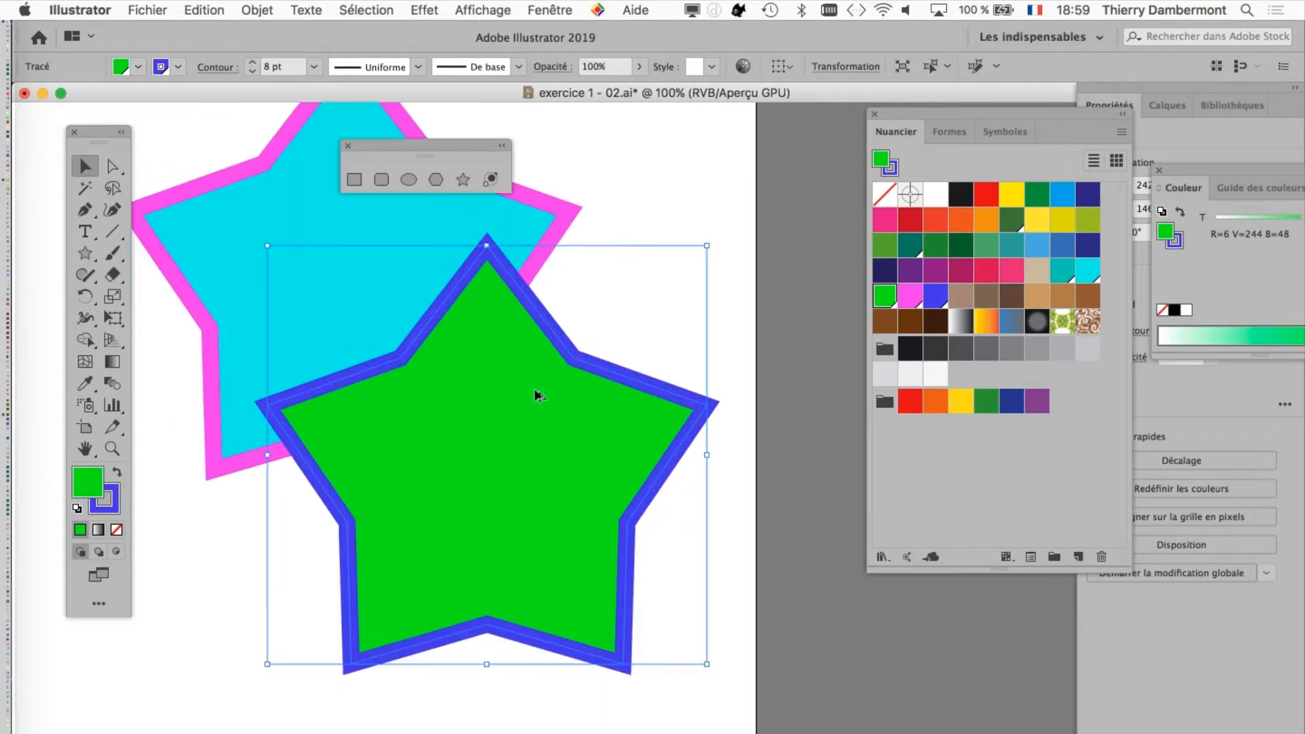
Step: Display the Transparence settings and place them beside the green star's upper point
{"action": "left_click", "coordinate": [568, 10]}
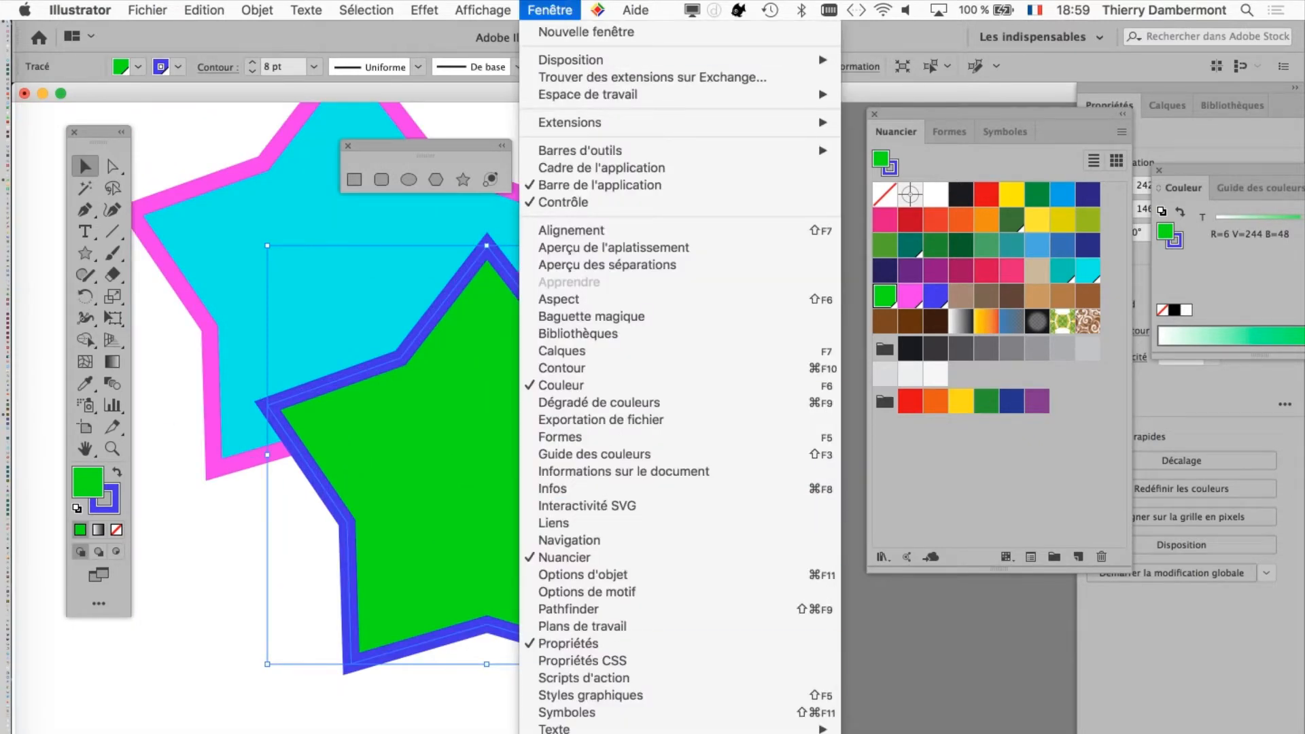
{"action": "left_click", "coordinate": [567, 733]}
{"action": "left_click_drag", "start_coordinate": [492, 154], "coordinate": [688, 227]}
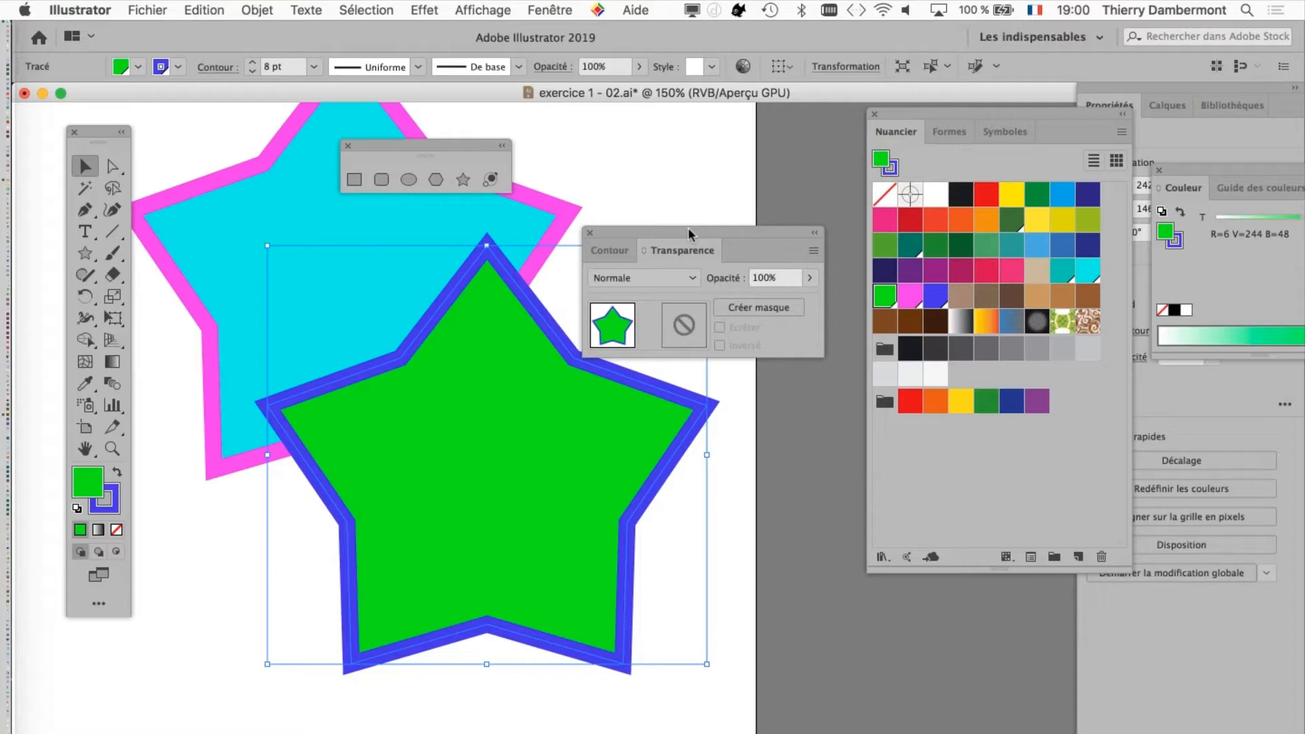
{"action": "left_click_drag", "start_coordinate": [688, 227], "coordinate": [699, 185]}
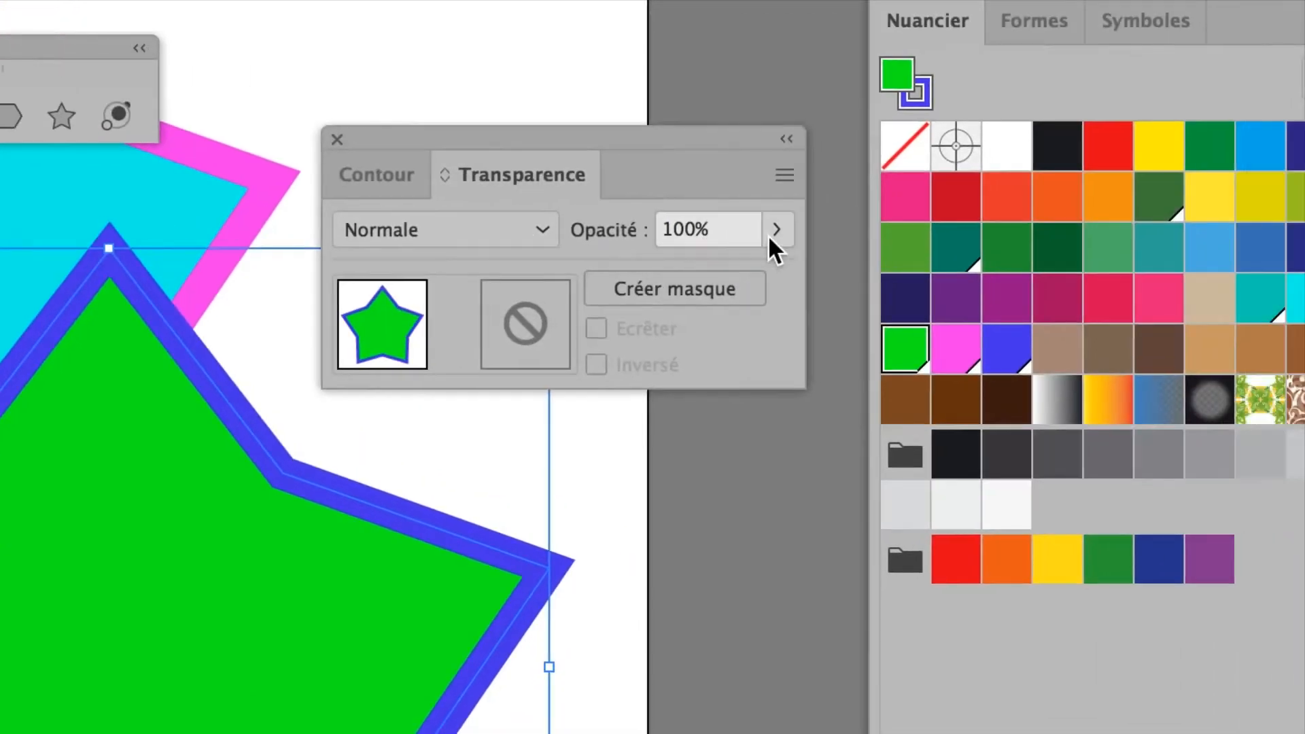
Step: Try the green star at 45% opacity, and restore its opacity to 100%
{"action": "left_click", "coordinate": [776, 232]}
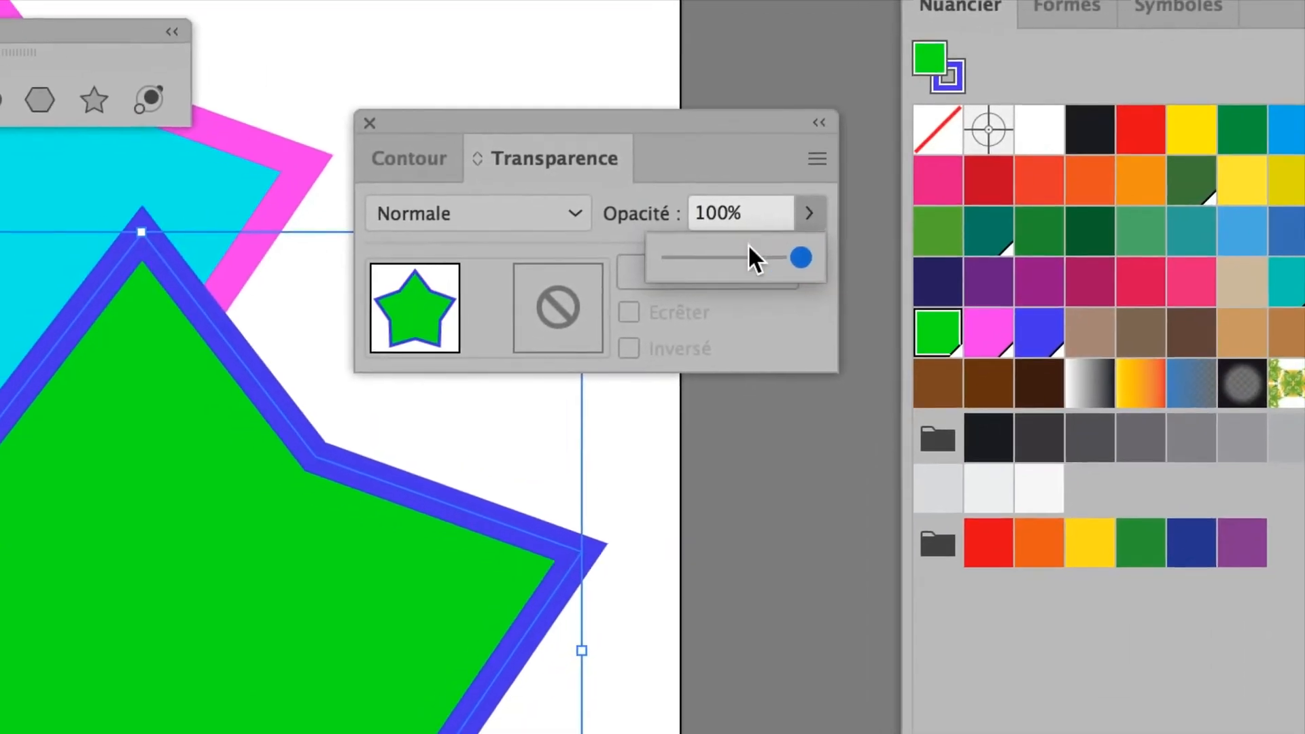
{"action": "left_click", "coordinate": [713, 273]}
{"action": "left_click_drag", "start_coordinate": [749, 252], "coordinate": [732, 253]}
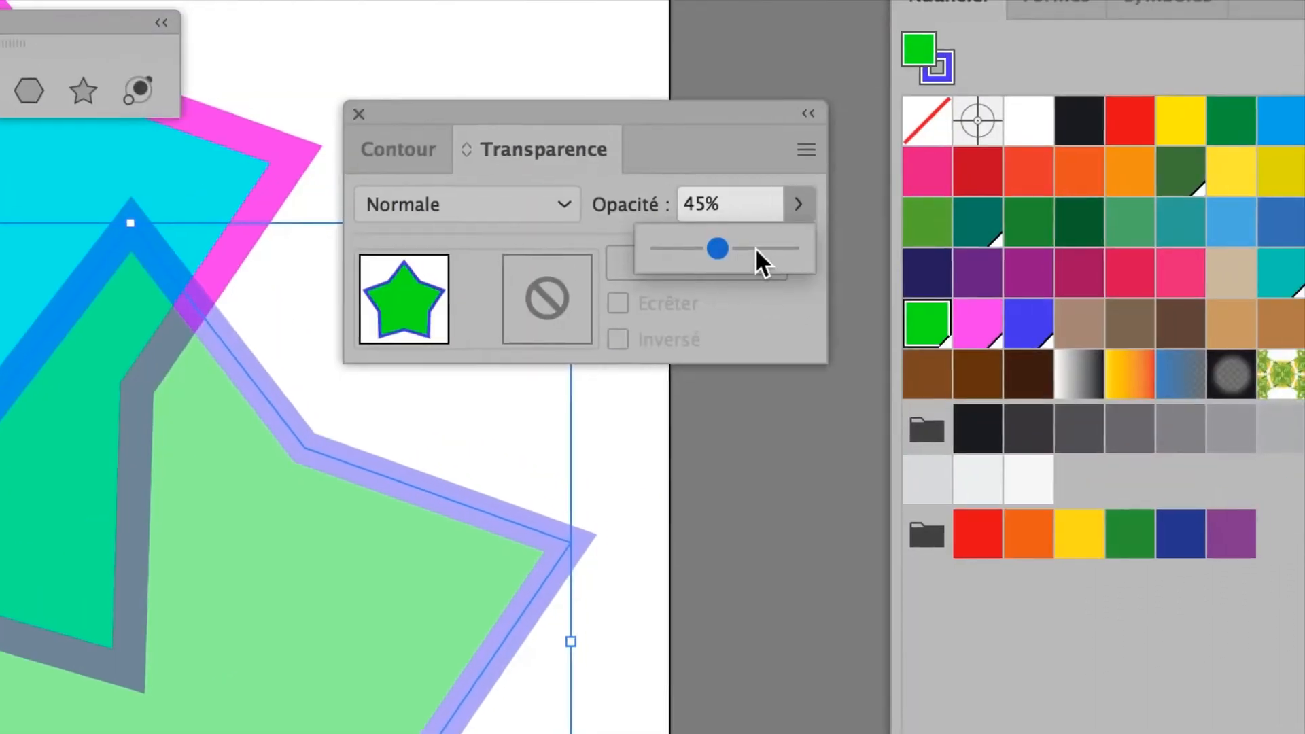
{"action": "left_click_drag", "start_coordinate": [1090, 201], "coordinate": [1163, 204]}
{"action": "left_click_drag", "start_coordinate": [770, 250], "coordinate": [775, 251]}
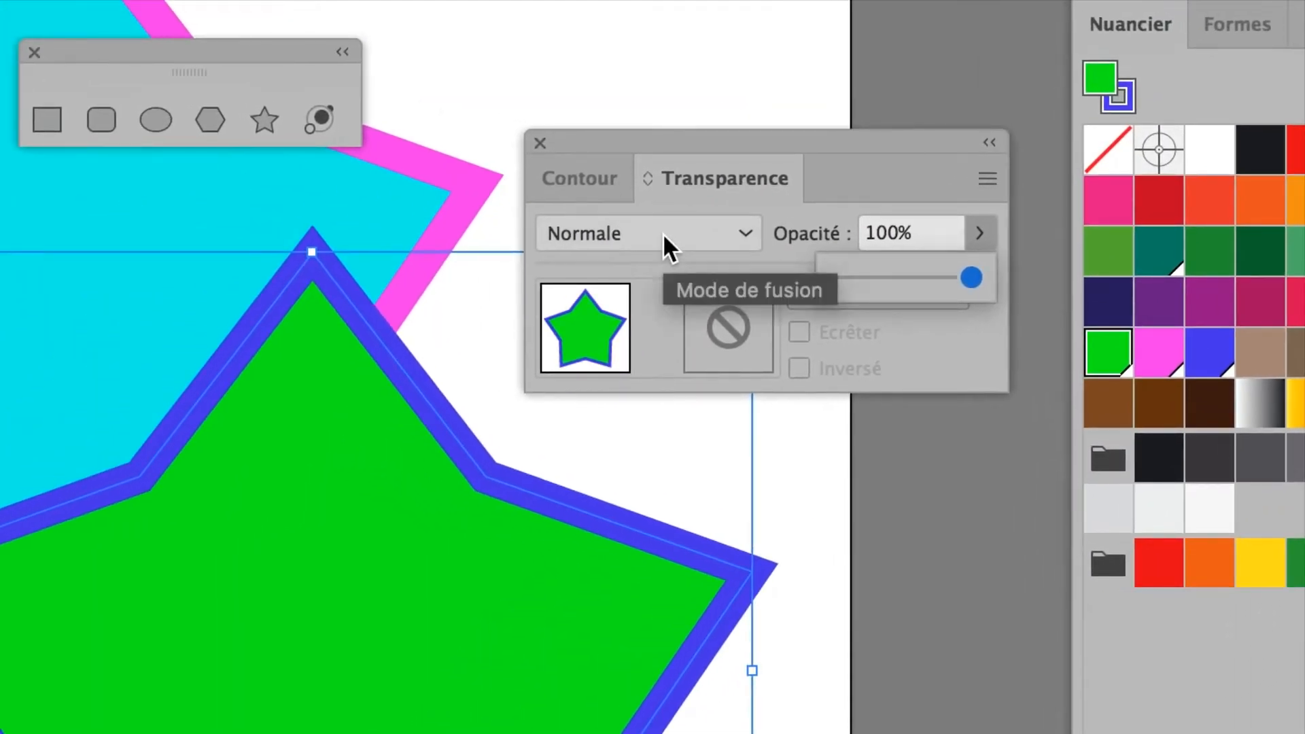
{"action": "left_click", "coordinate": [663, 232]}
{"action": "left_click", "coordinate": [663, 234]}
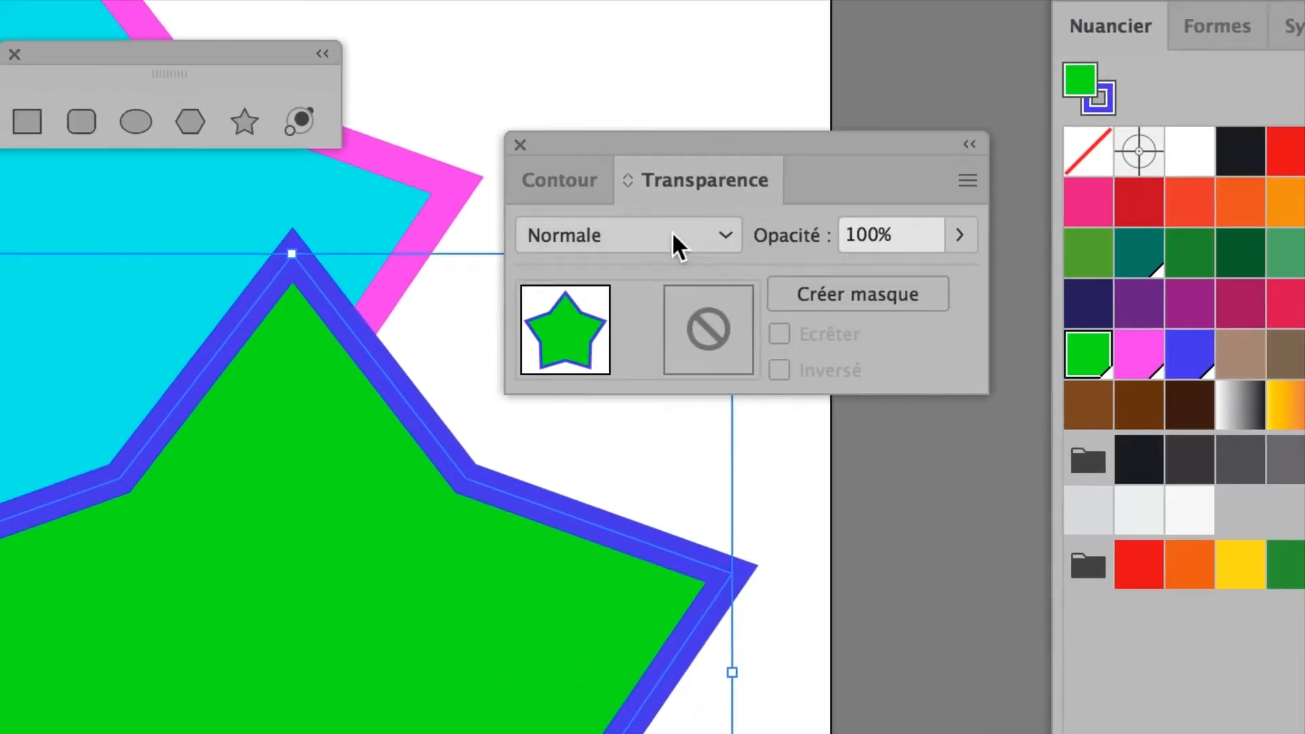
Step: Apply the Produit blending mode to the green star
{"action": "left_click", "coordinate": [563, 234]}
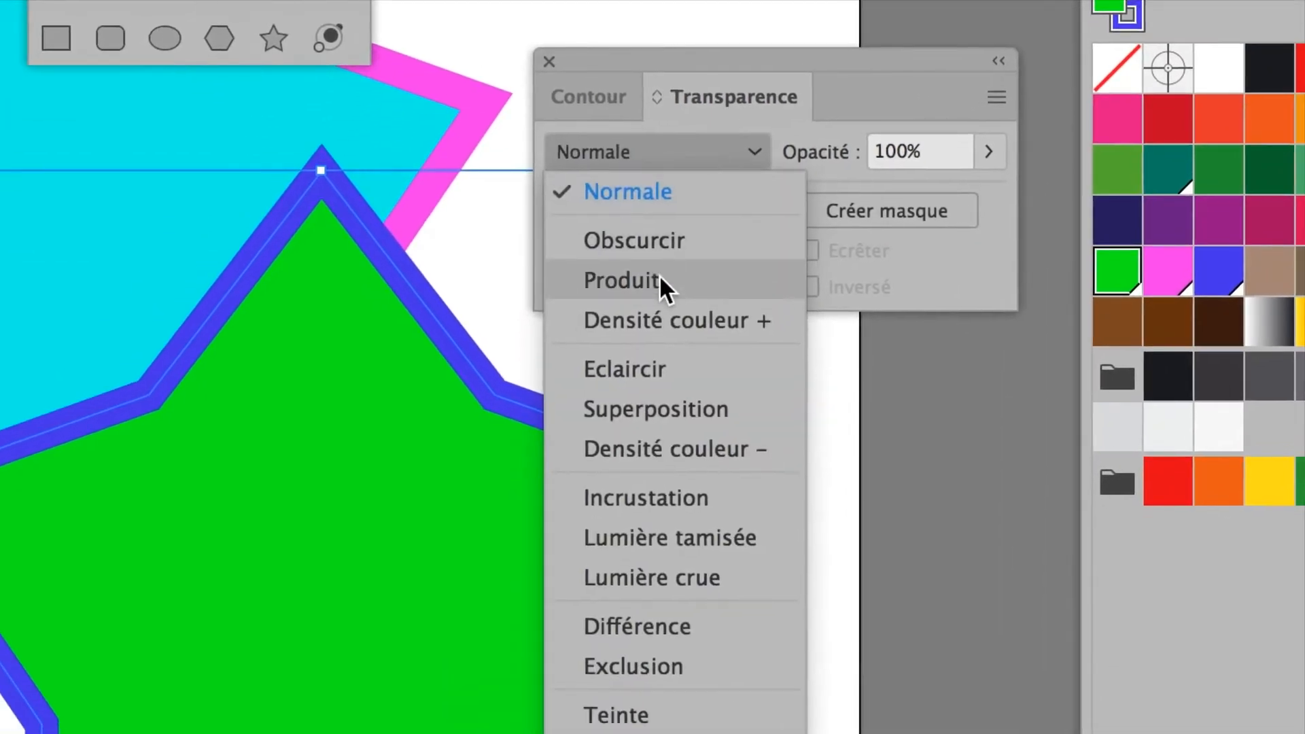
{"action": "left_click", "coordinate": [518, 366]}
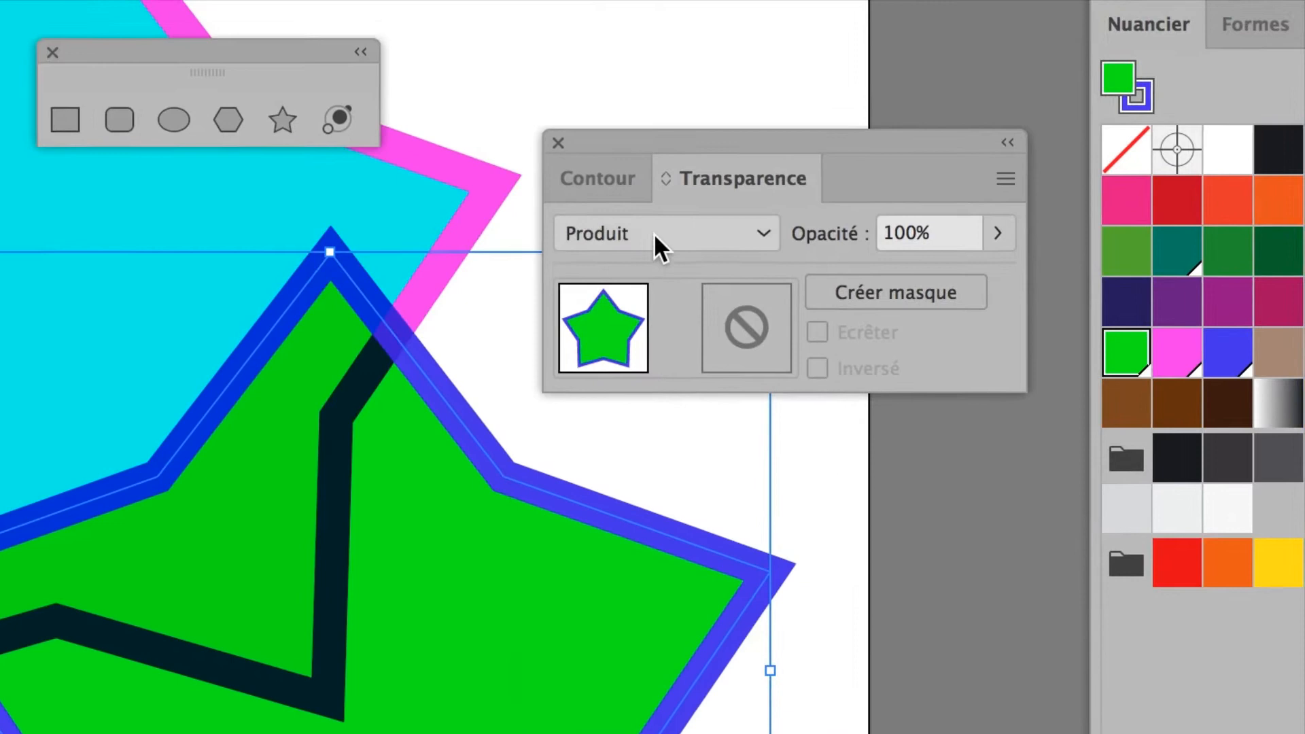
{"action": "left_click", "coordinate": [650, 155]}
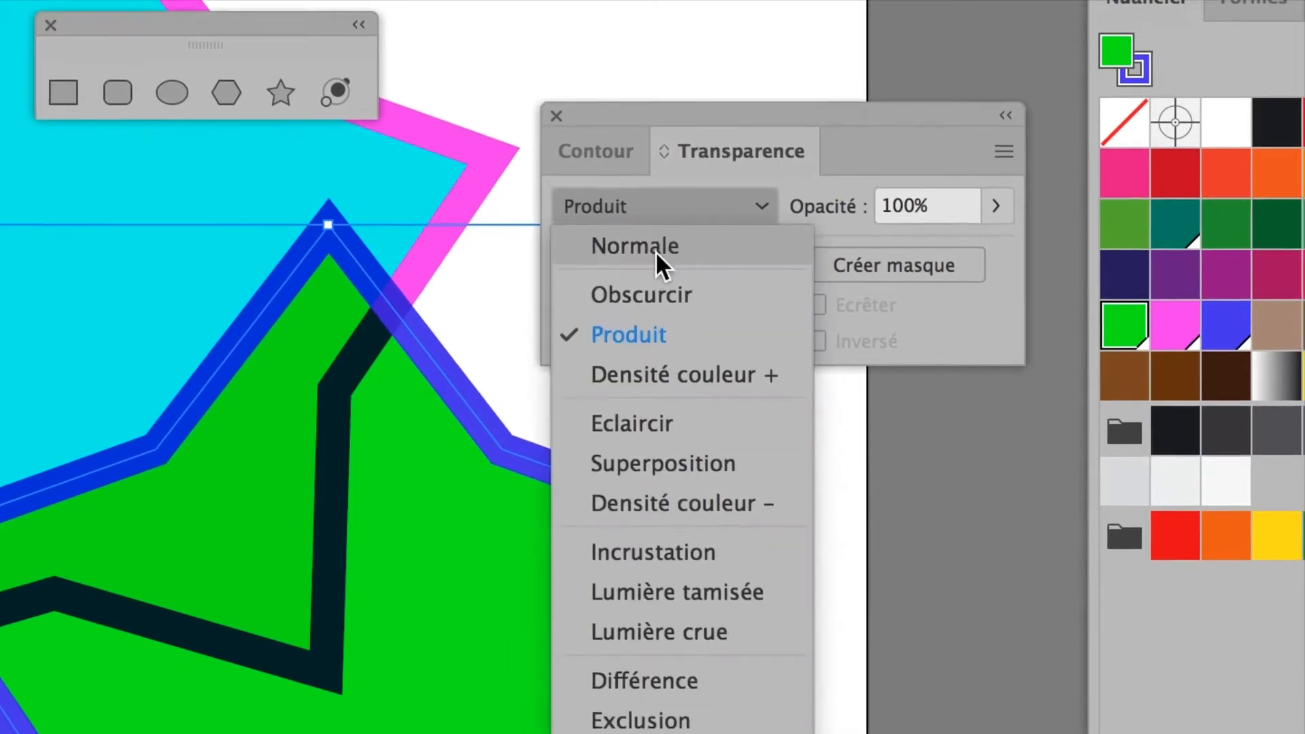
{"action": "left_click", "coordinate": [658, 279]}
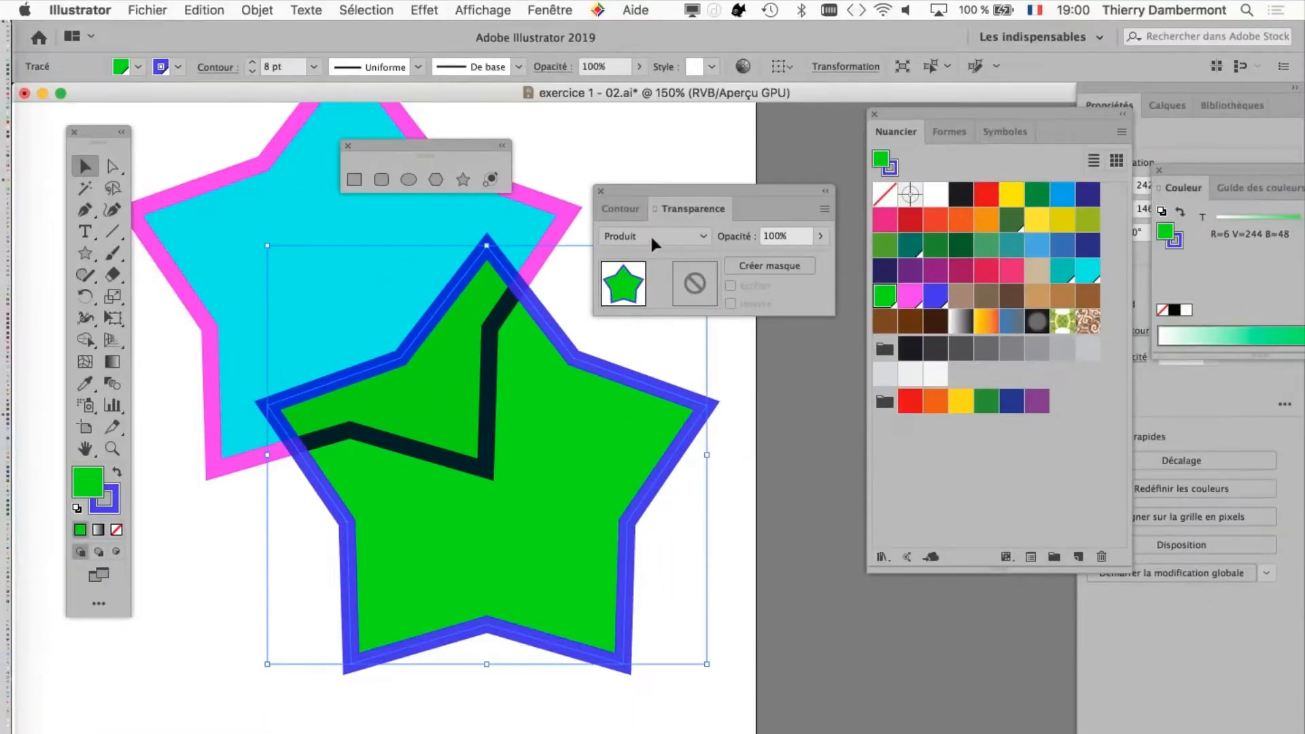
Step: Try the Densité couleur +, Superposition and Densité couleur – blending modes on the green star
{"action": "left_click", "coordinate": [653, 236]}
{"action": "left_click", "coordinate": [652, 318]}
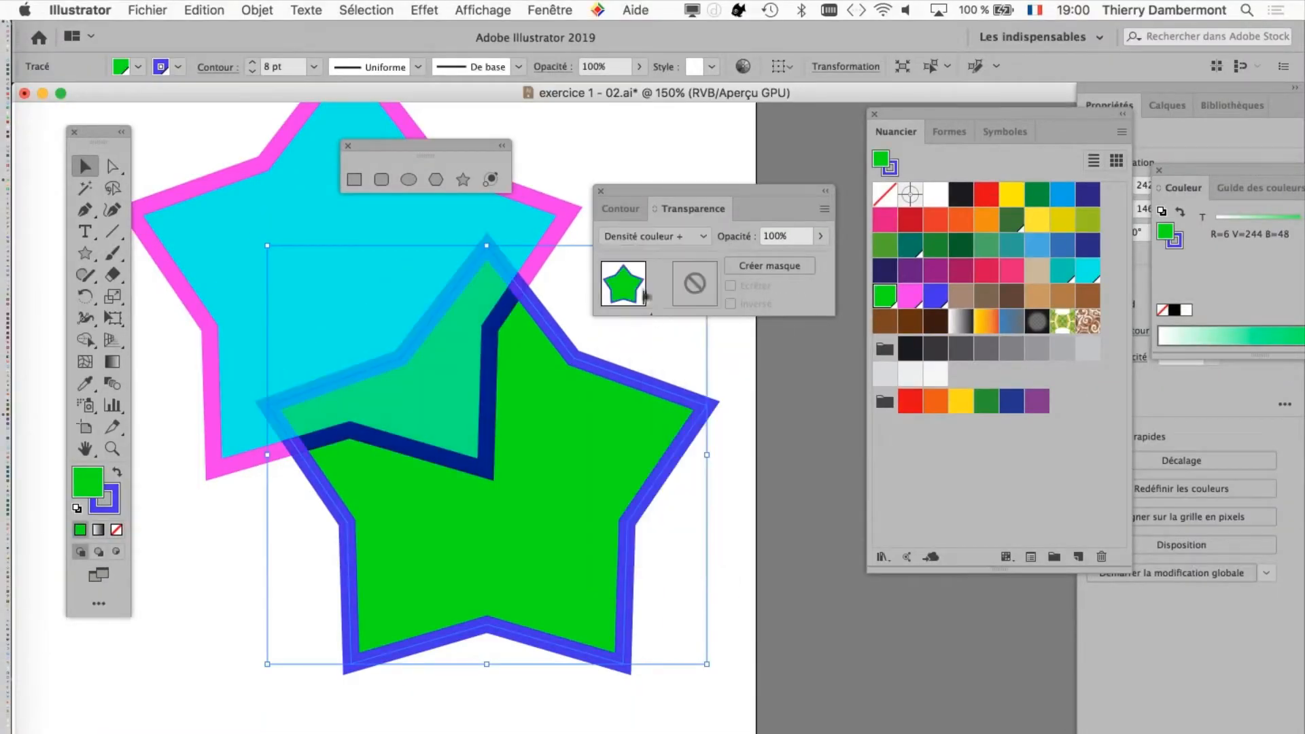
{"action": "left_click", "coordinate": [673, 236]}
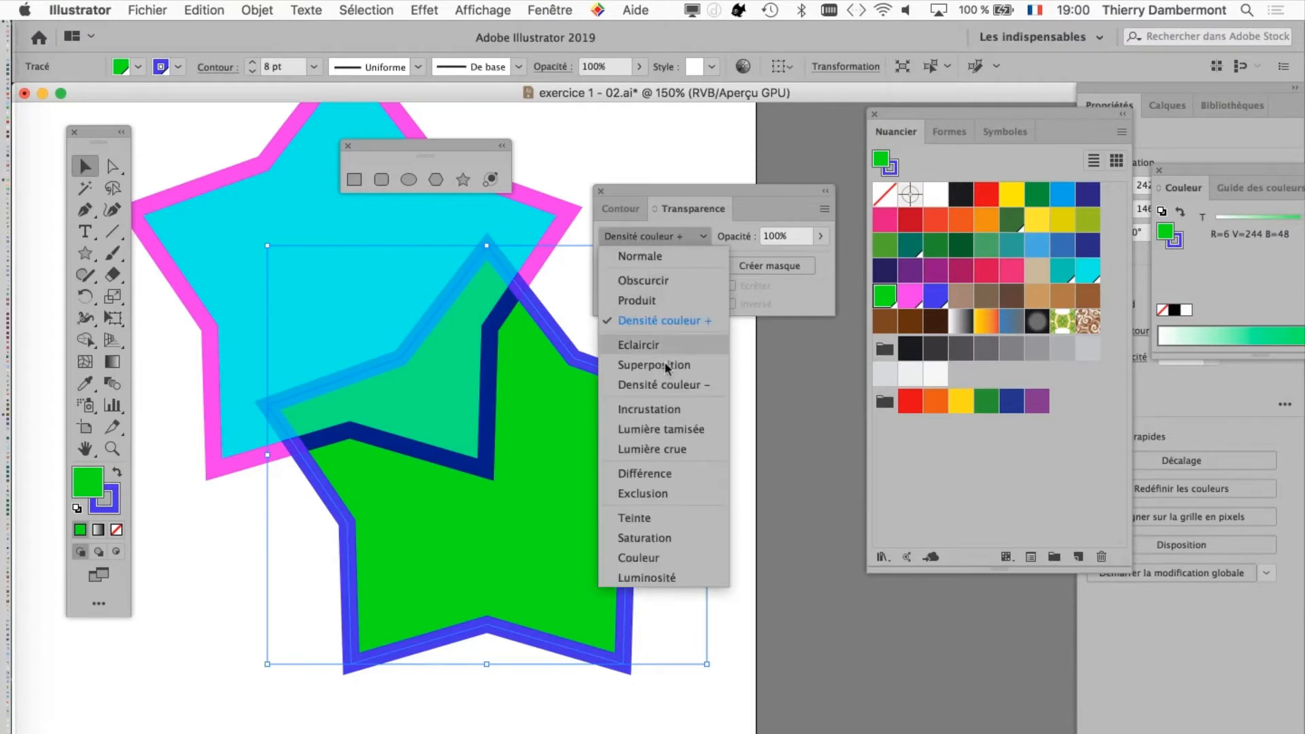
{"action": "left_click", "coordinate": [662, 367]}
{"action": "left_click", "coordinate": [656, 236]}
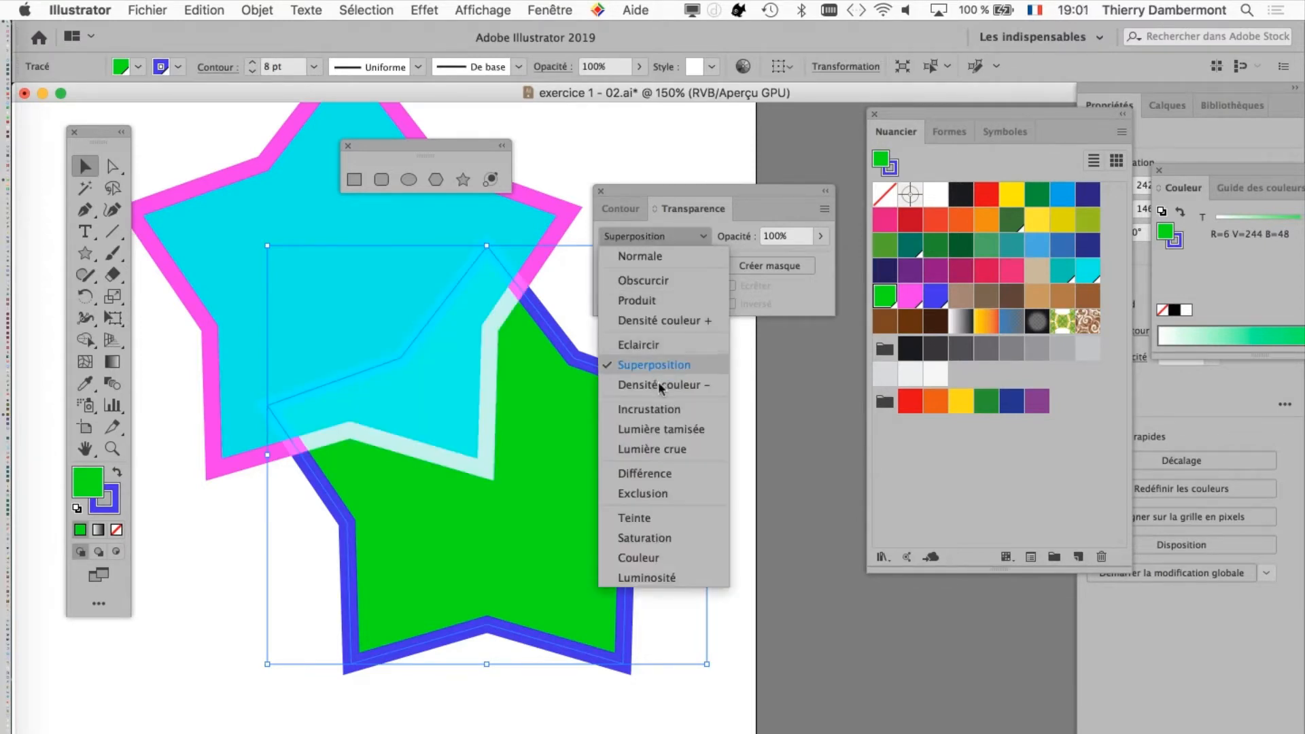
{"action": "left_click", "coordinate": [658, 381]}
Step: Try the Lumière tamisée, Lumière crue and Teinte blending modes on the green star
{"action": "left_click", "coordinate": [657, 236]}
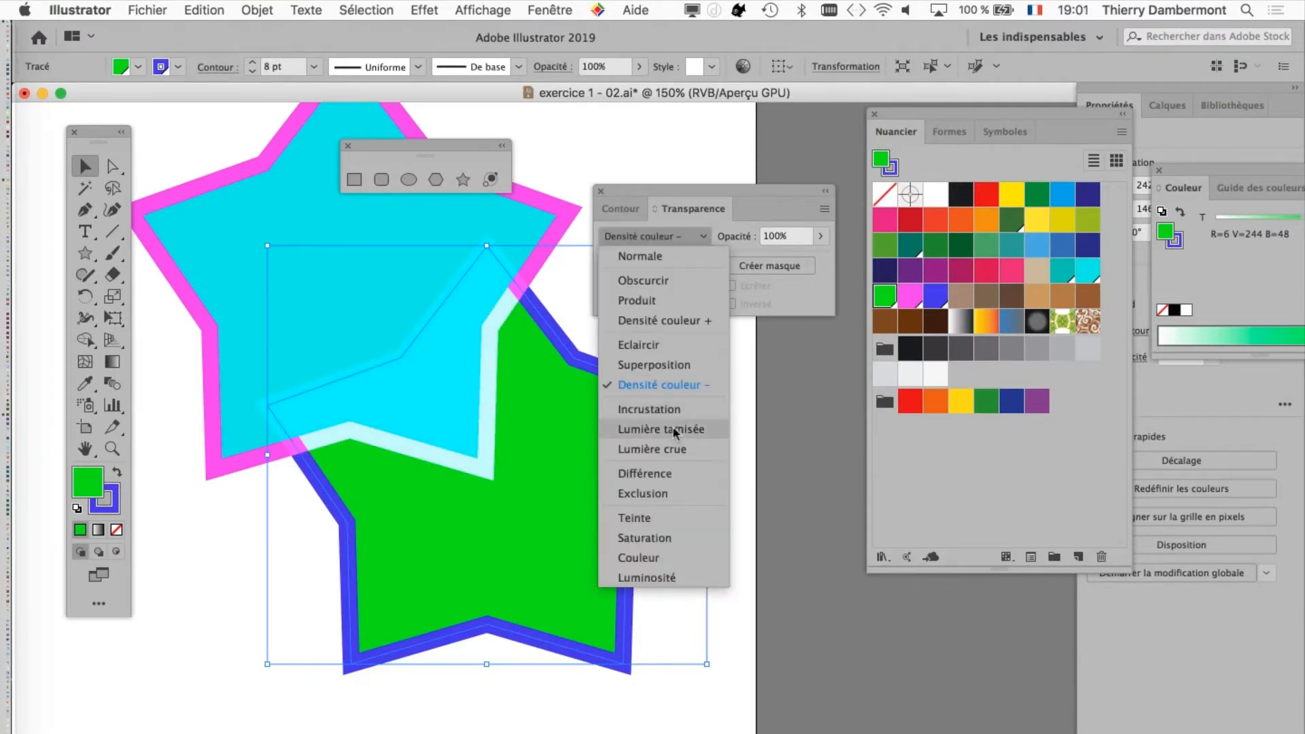
{"action": "left_click", "coordinate": [674, 427]}
{"action": "left_click", "coordinate": [656, 236]}
{"action": "left_click", "coordinate": [670, 445]}
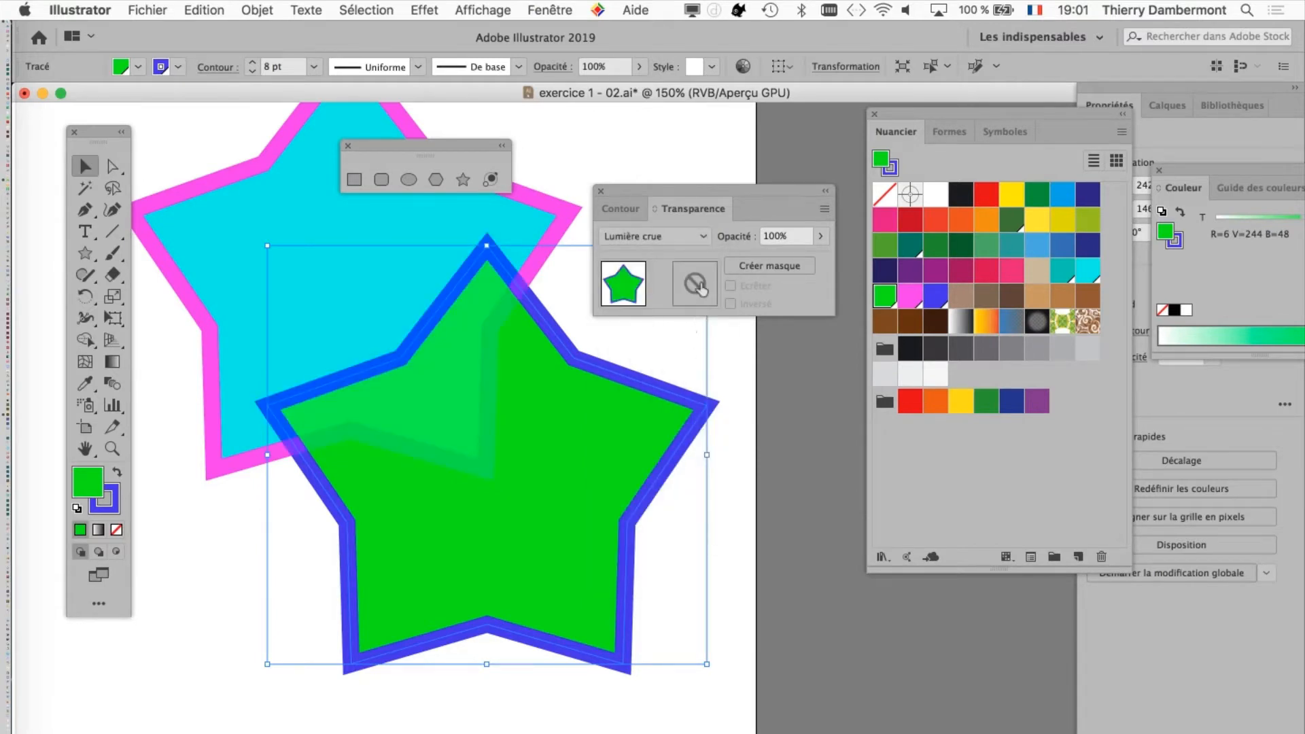
{"action": "left_click", "coordinate": [656, 235]}
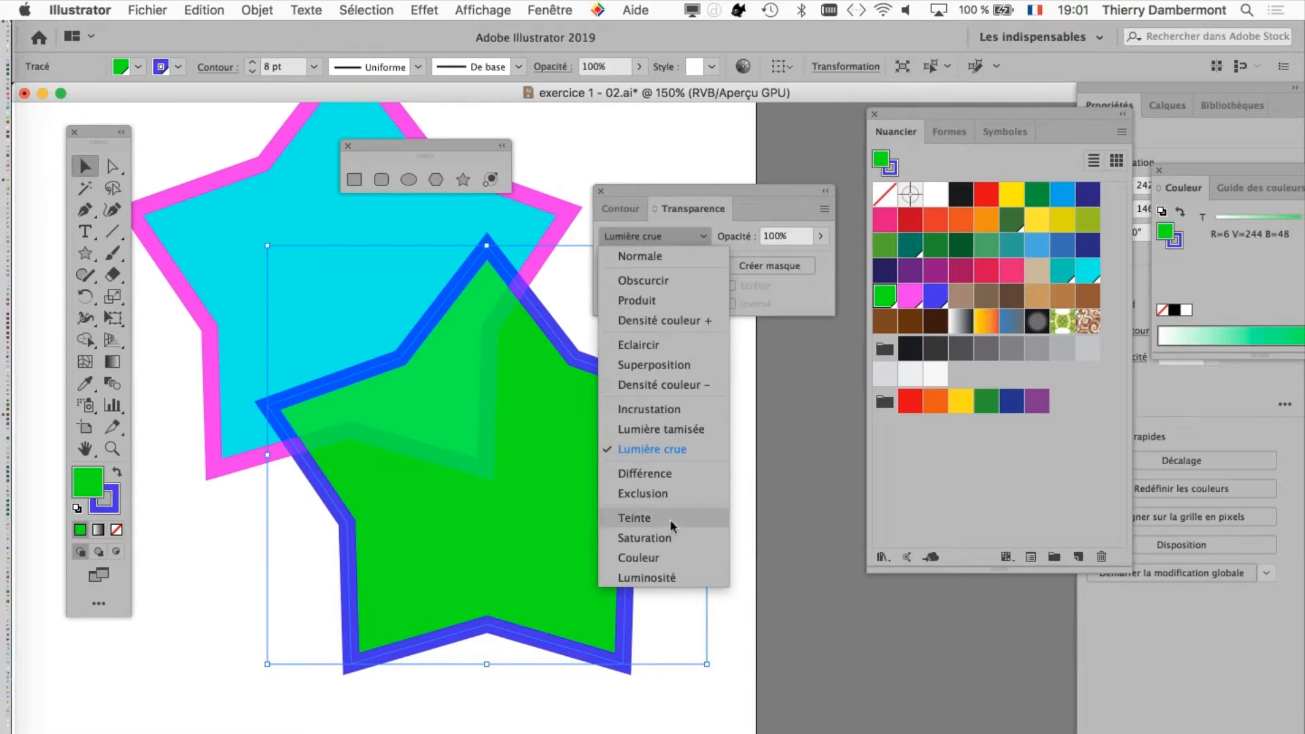
{"action": "left_click", "coordinate": [670, 519]}
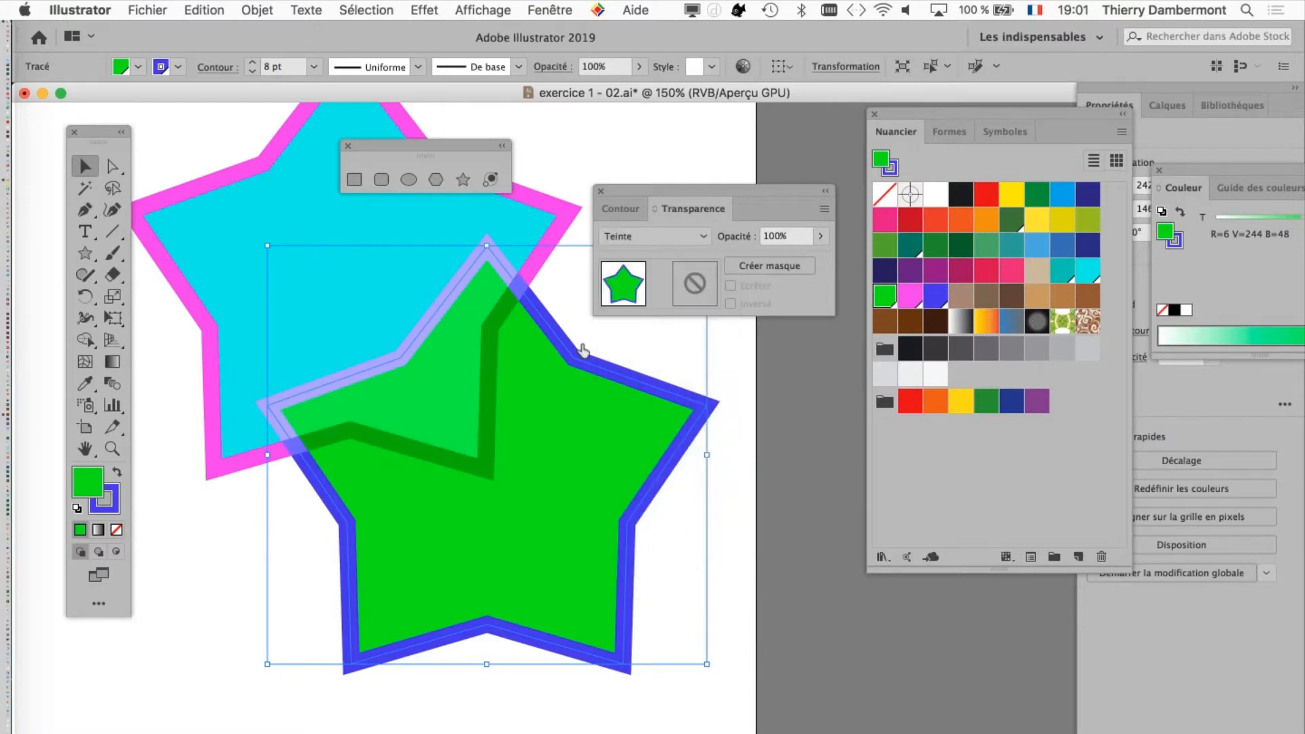
Step: Reset the green star's blending mode to Normale
{"action": "key", "text": "super+alt"}
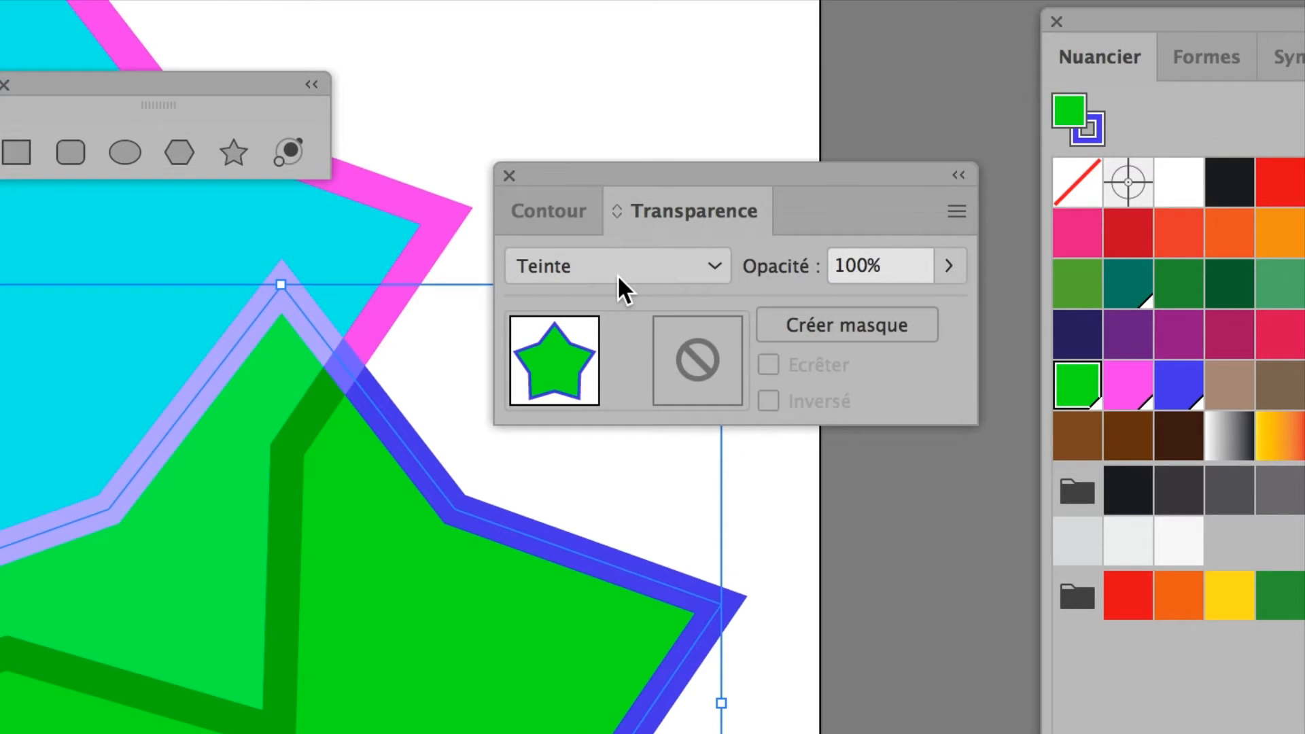
{"action": "left_click", "coordinate": [769, 124]}
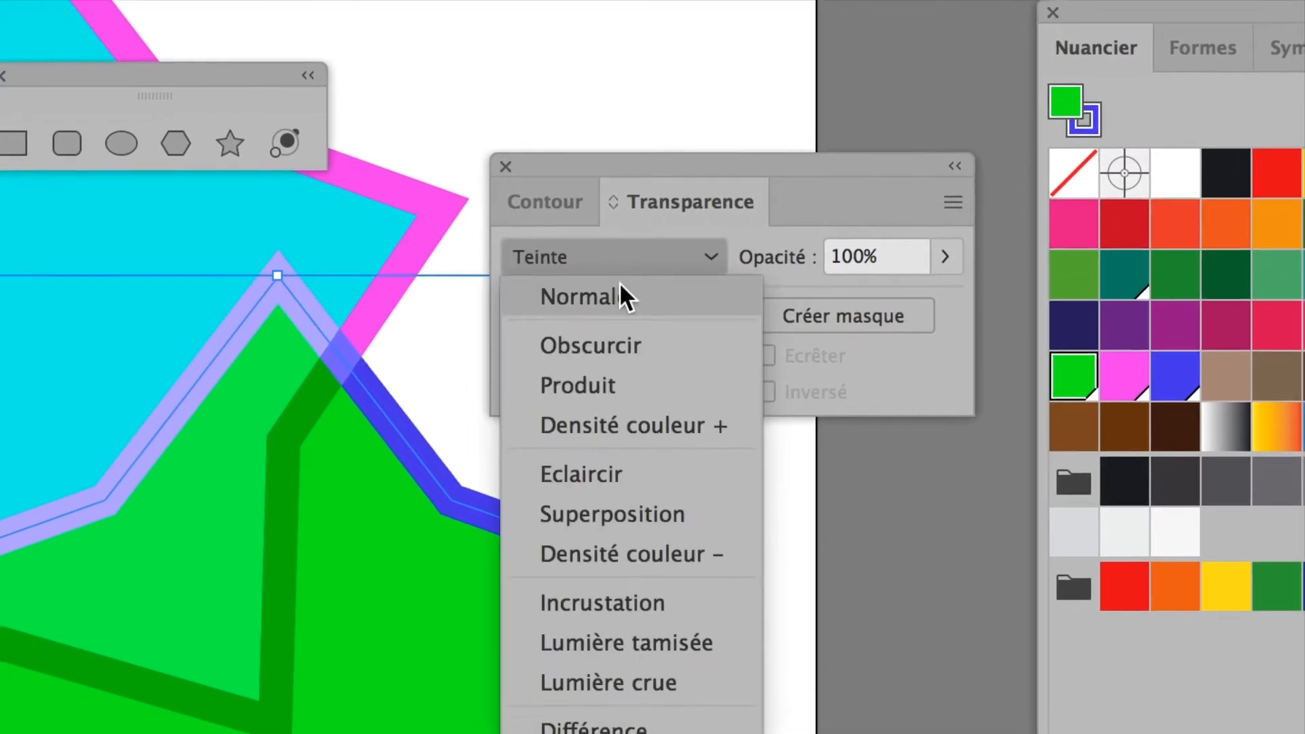
{"action": "left_click", "coordinate": [620, 289]}
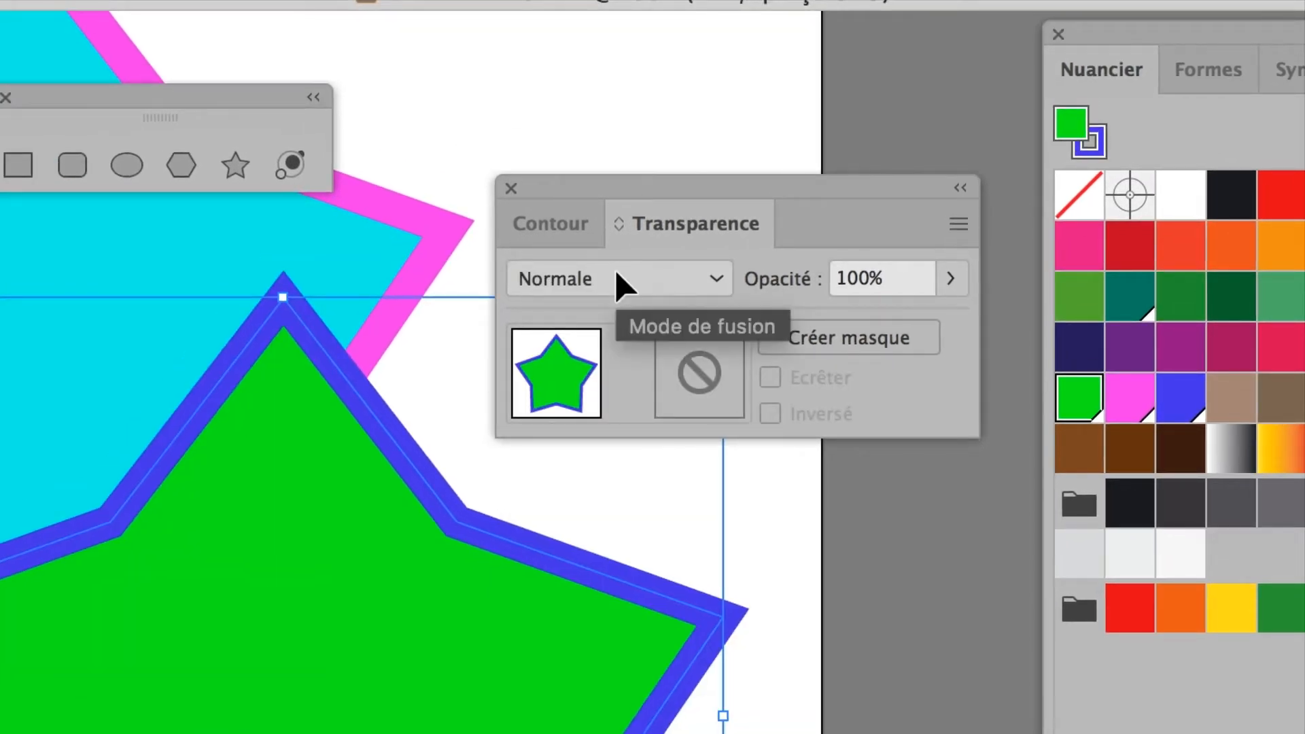
Step: Try the Obscurcir, Produit, Eclaircir and Superposition blending modes on the green star, then reset it to Normale
{"action": "left_click", "coordinate": [617, 273]}
{"action": "left_click", "coordinate": [611, 365]}
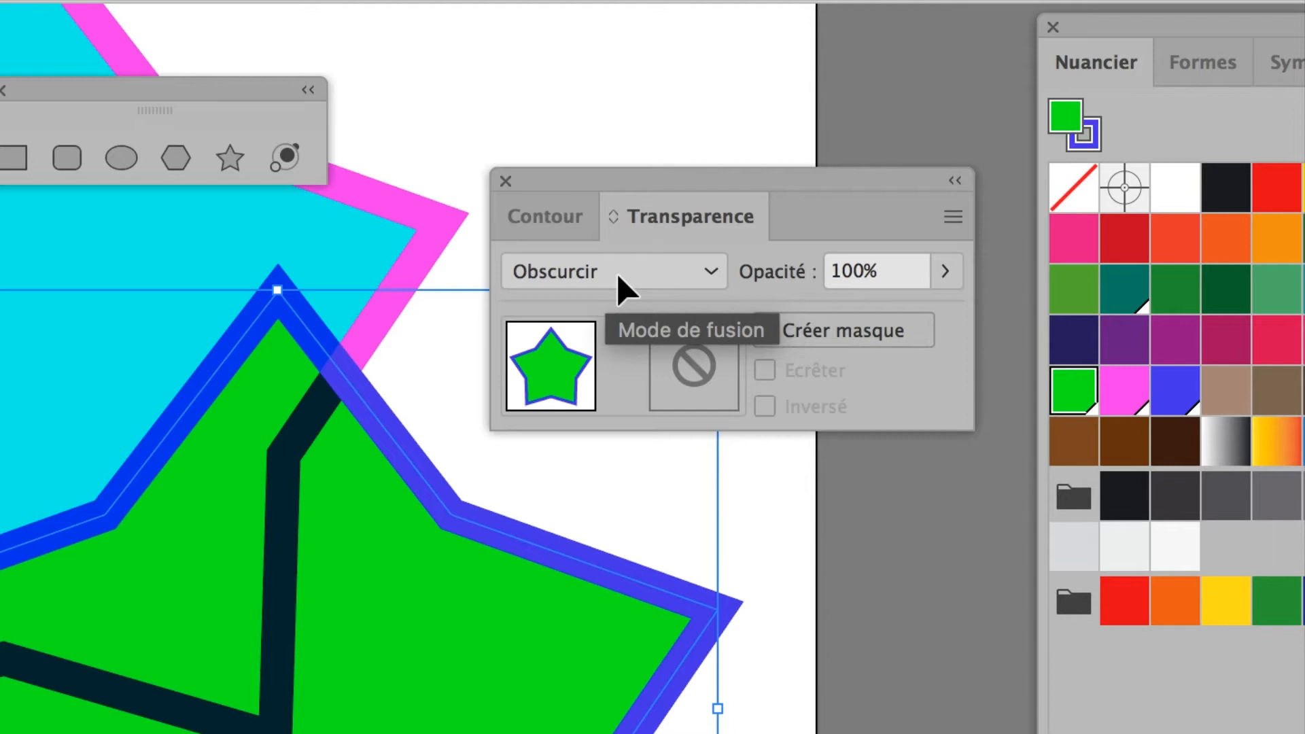
{"action": "scroll", "coordinate": [620, 275], "scroll_direction": "down", "scroll_amount": 2}
{"action": "scroll", "coordinate": [620, 275], "scroll_direction": "up", "scroll_amount": 1}
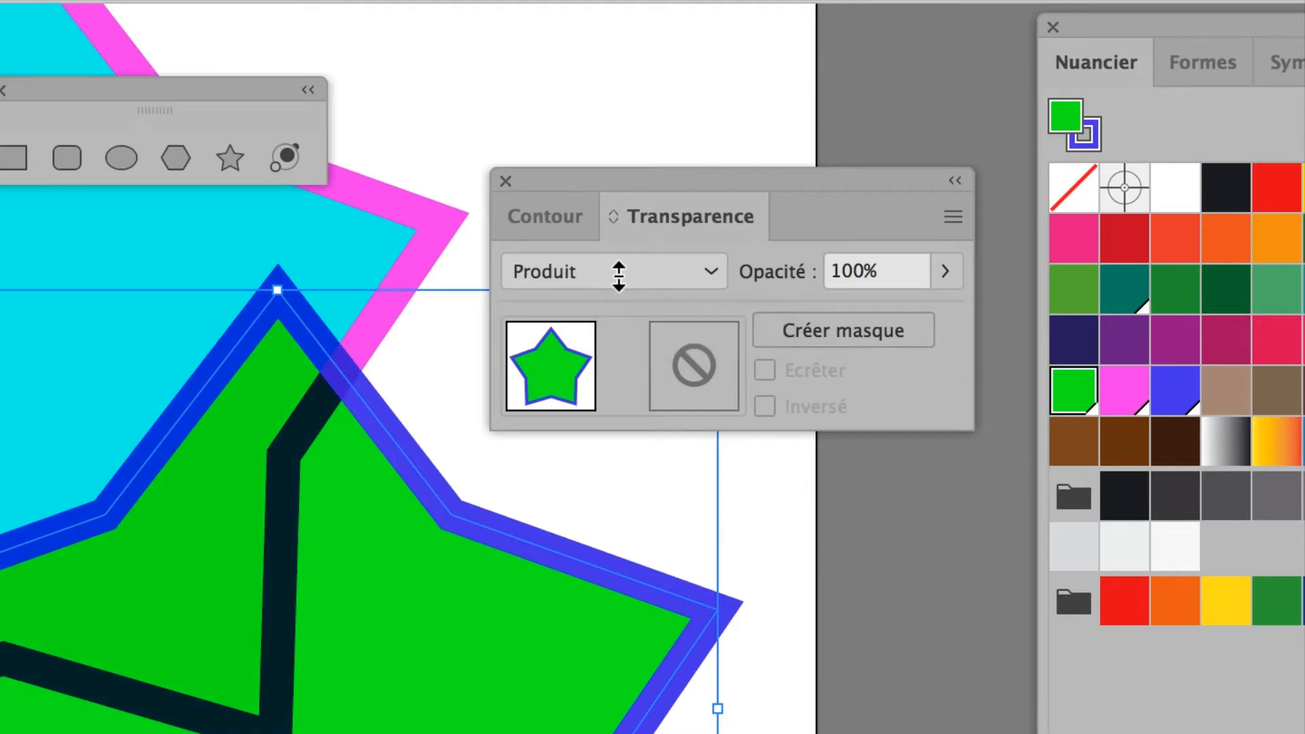
{"action": "scroll", "coordinate": [622, 274], "scroll_direction": "down", "scroll_amount": 1}
{"action": "scroll", "coordinate": [670, 272], "scroll_direction": "down", "scroll_amount": 1}
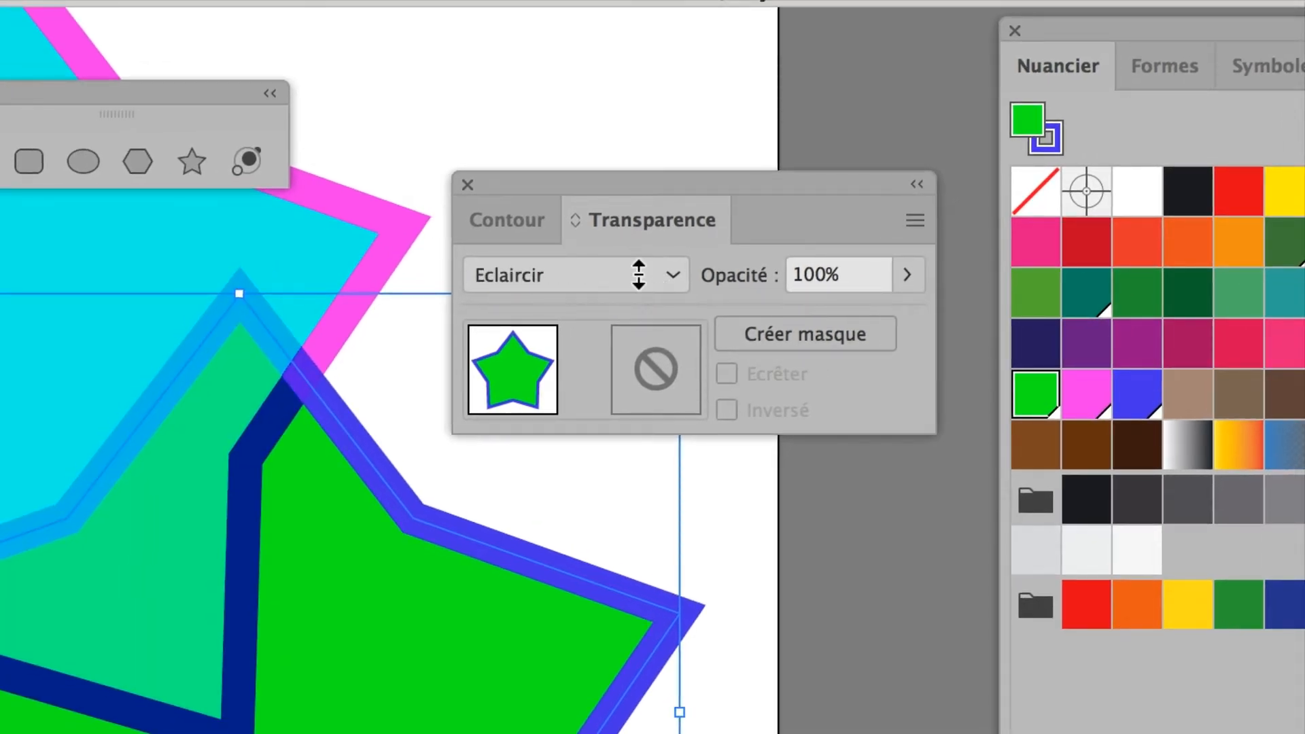
{"action": "scroll", "coordinate": [635, 274], "scroll_direction": "down", "scroll_amount": 1}
{"action": "left_click", "coordinate": [631, 273]}
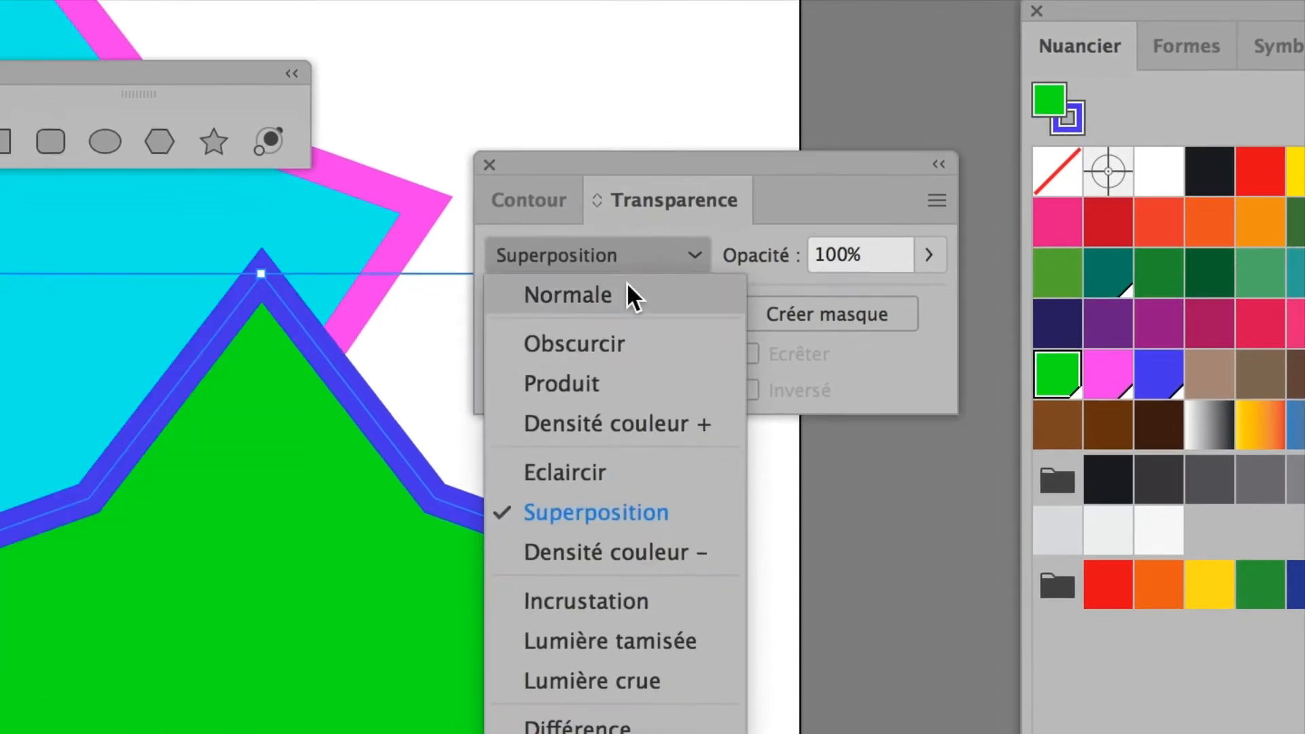
{"action": "left_click", "coordinate": [608, 313]}
Step: Preview the green star's blending modes from Produit through Superposition, Incrustation and Lumière crue to Teinte, then restore Normale
{"action": "scroll", "coordinate": [625, 278], "scroll_direction": "down", "scroll_amount": 1}
{"action": "scroll", "coordinate": [622, 275], "scroll_direction": "up", "scroll_amount": 1}
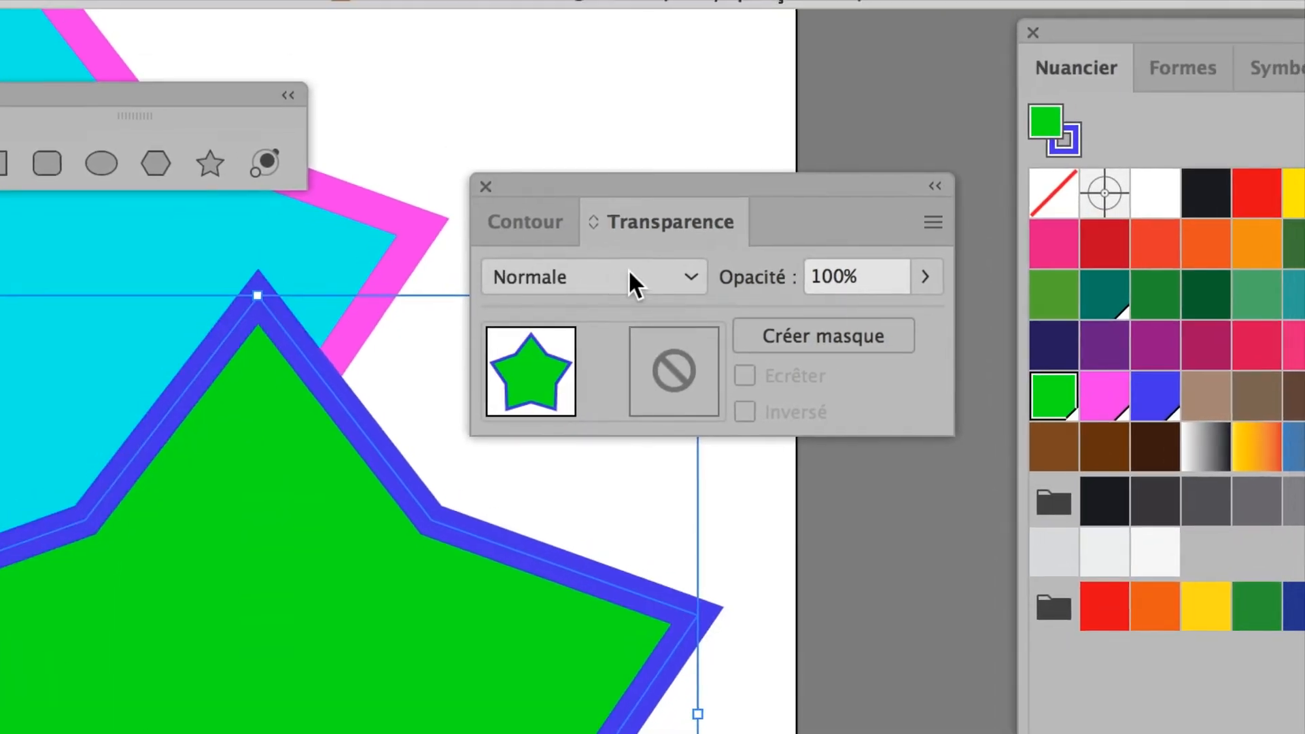
{"action": "scroll", "coordinate": [624, 273], "scroll_direction": "down", "scroll_amount": 2}
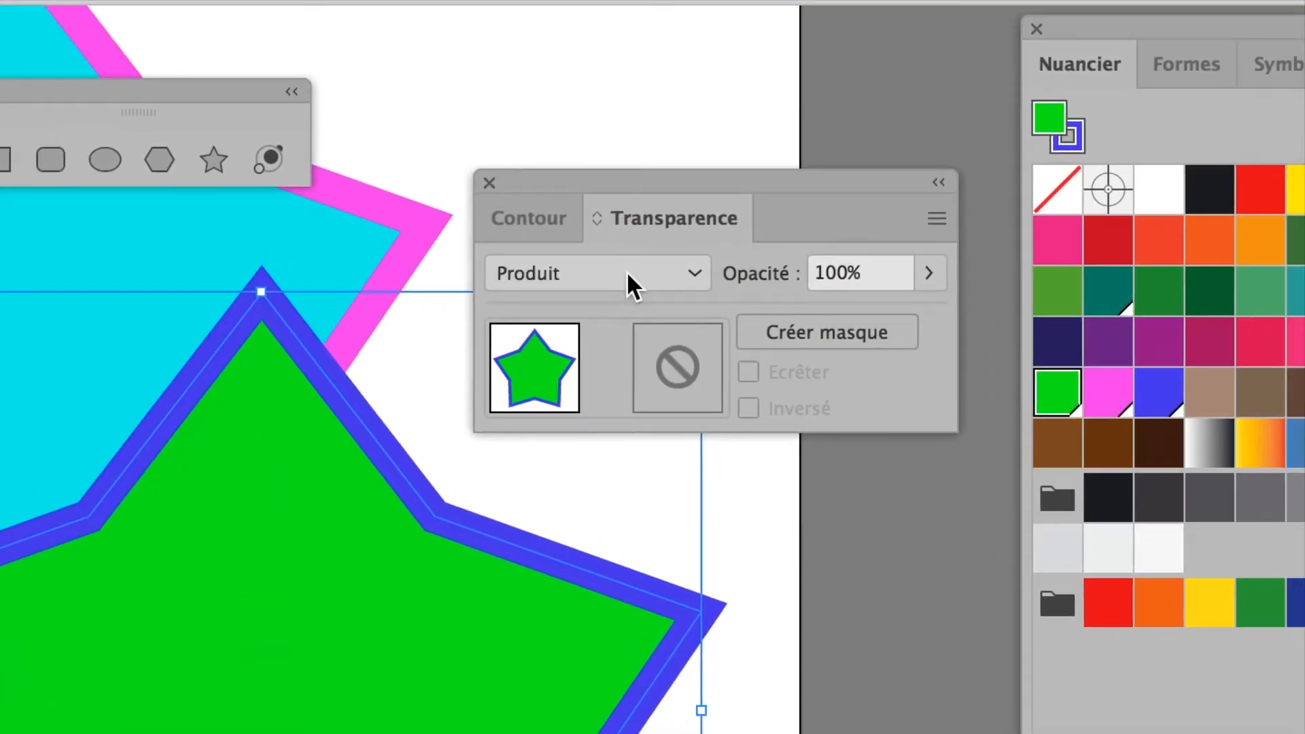
{"action": "scroll", "coordinate": [626, 271], "scroll_direction": "down", "scroll_amount": 4}
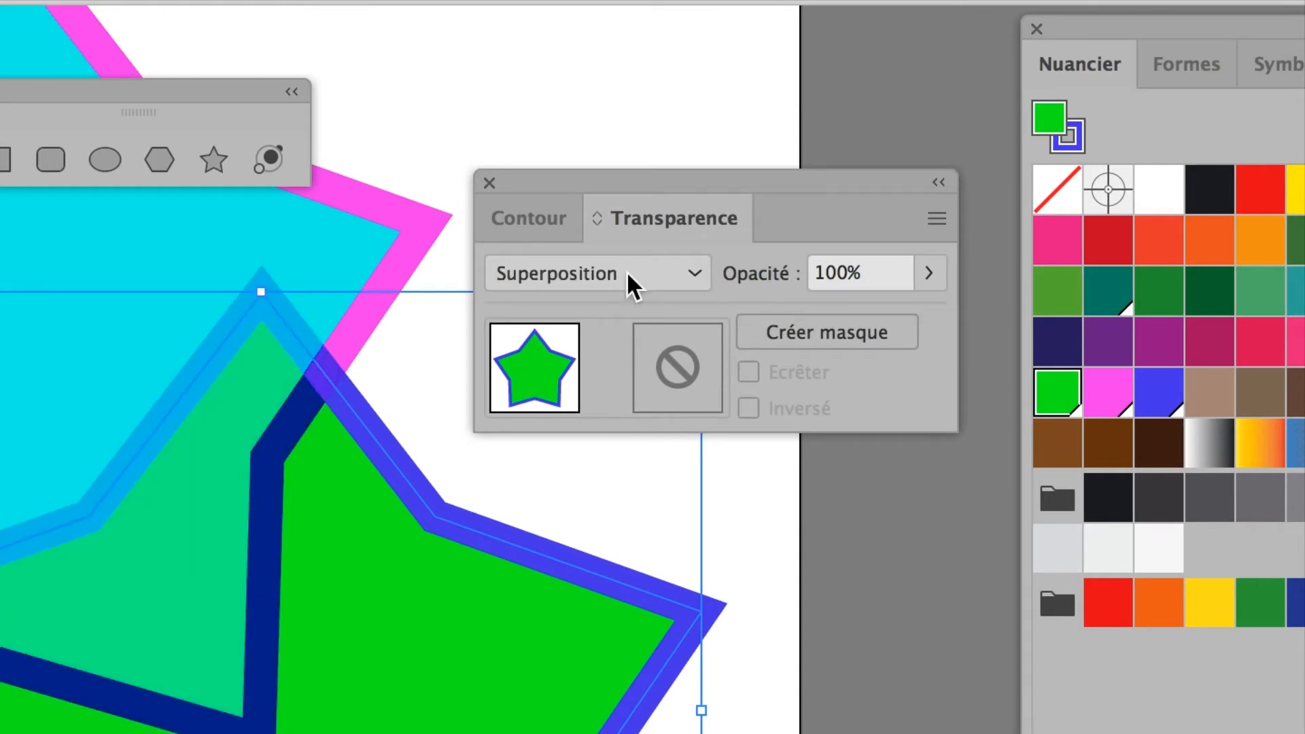
{"action": "scroll", "coordinate": [627, 271], "scroll_direction": "down", "scroll_amount": 2}
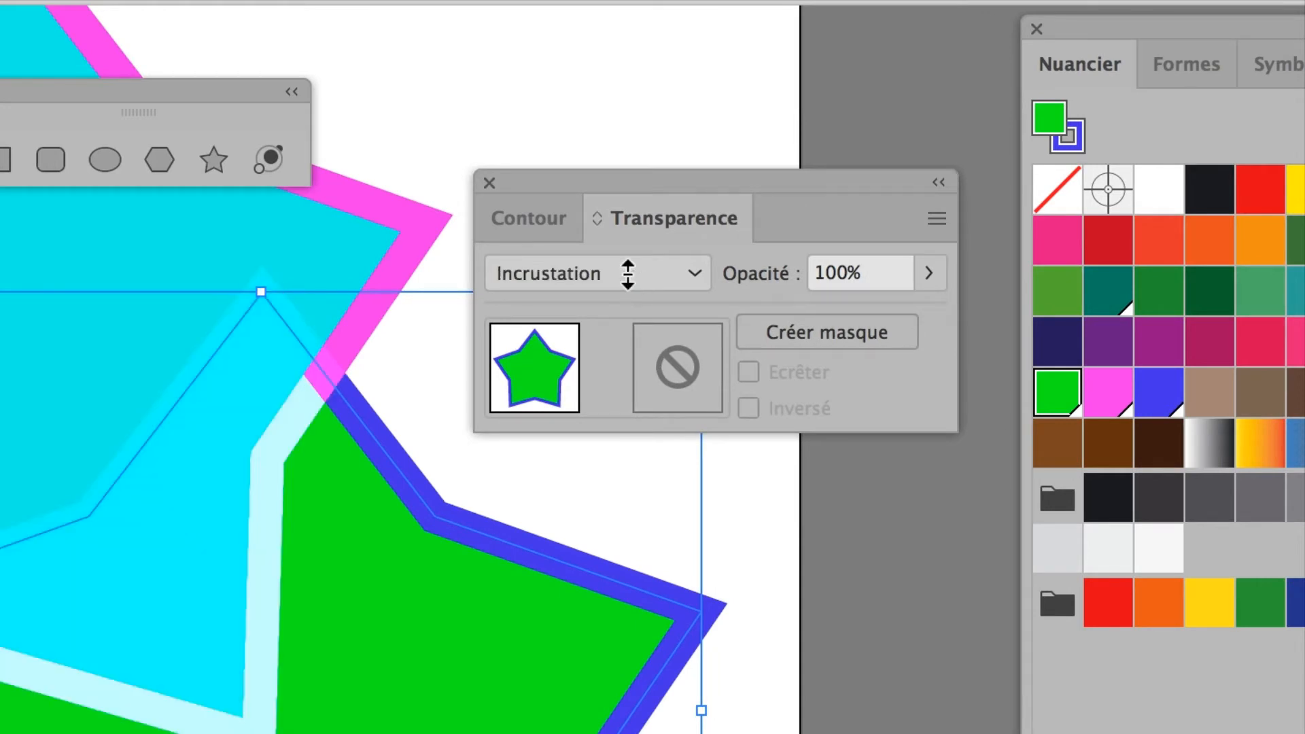
{"action": "scroll", "coordinate": [626, 273], "scroll_direction": "down", "scroll_amount": 2}
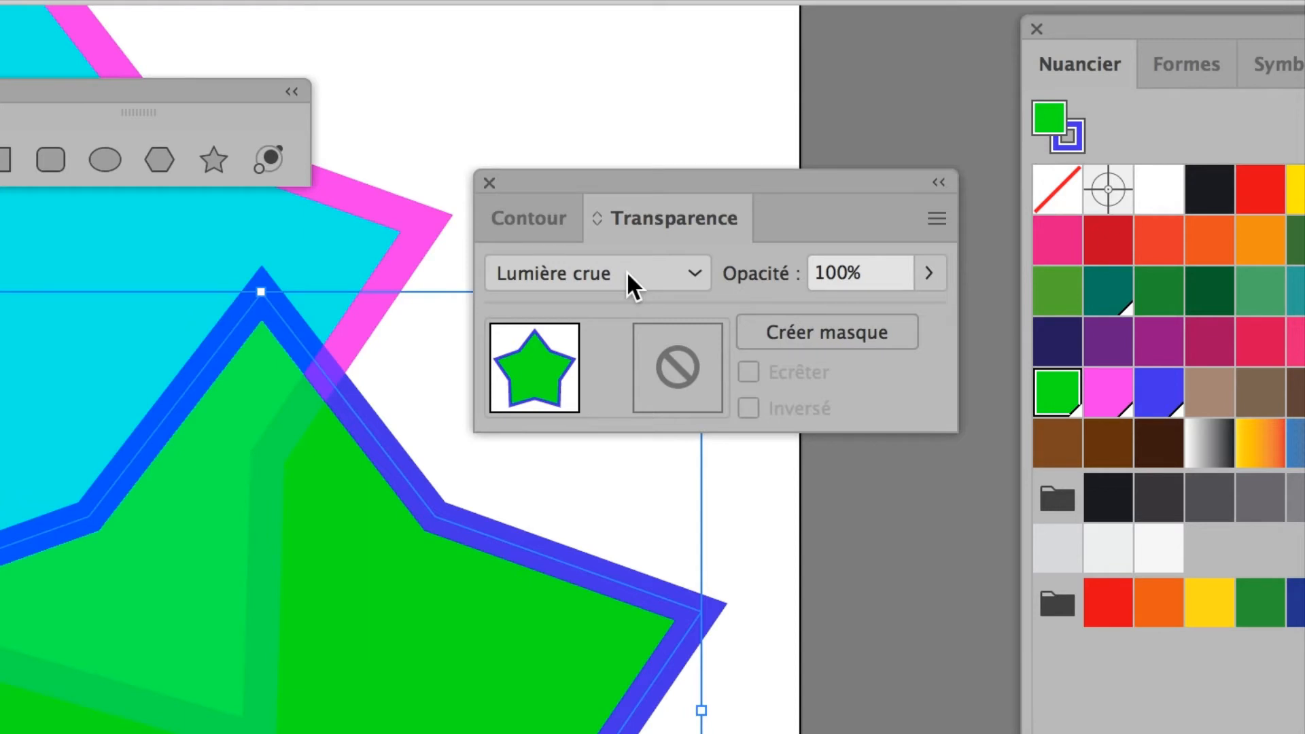
{"action": "scroll", "coordinate": [627, 274], "scroll_direction": "down", "scroll_amount": 2}
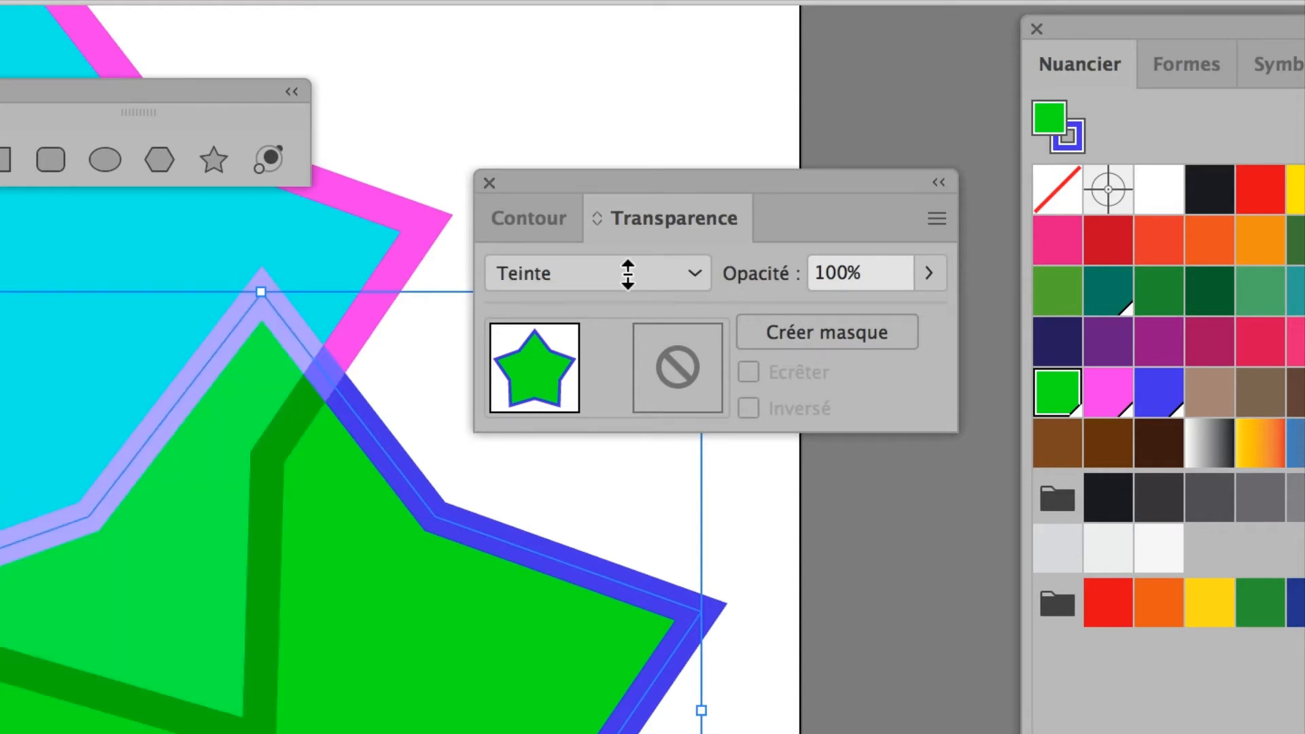
{"action": "left_click", "coordinate": [627, 273]}
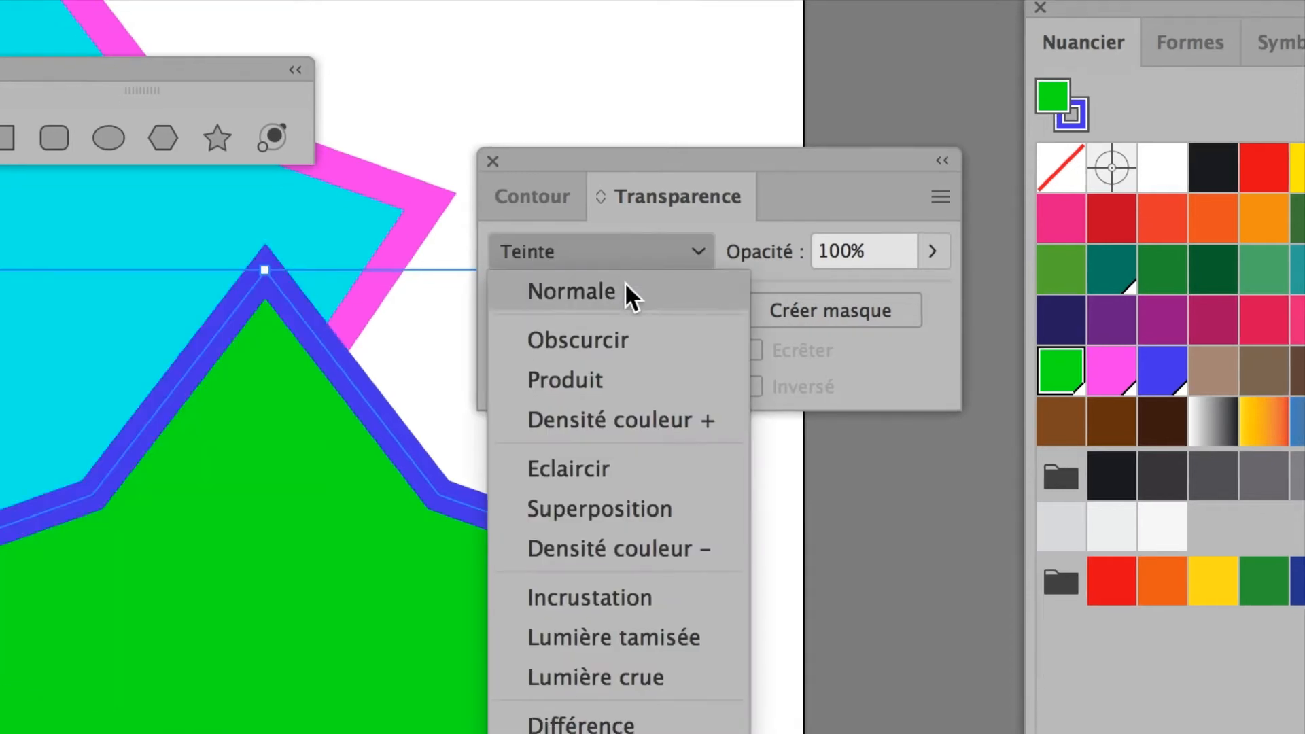
{"action": "left_click", "coordinate": [626, 311]}
Step: Move the Transparence panel and the toolbox clear of the green star to free the workspace beside it
{"action": "left_click_drag", "start_coordinate": [615, 207], "coordinate": [687, 26]}
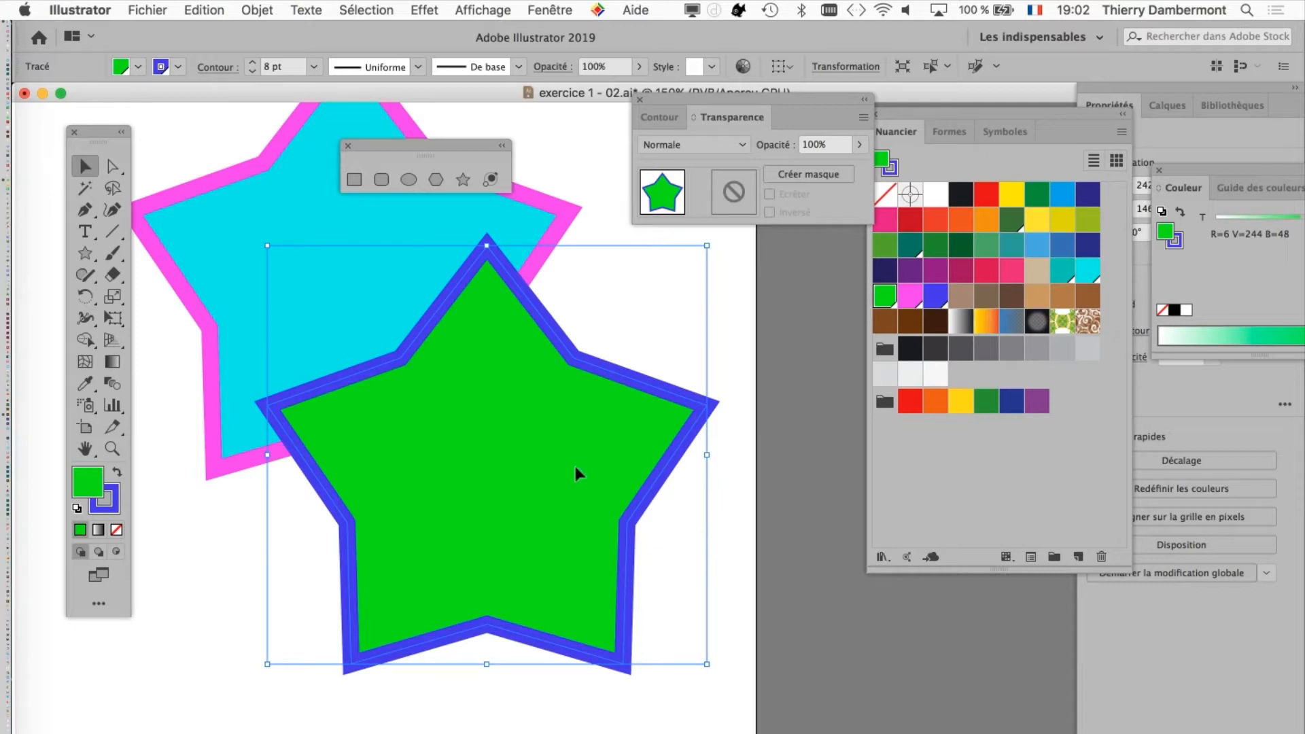
{"action": "key", "text": "space"}
{"action": "left_click_drag", "start_coordinate": [478, 463], "coordinate": [68, 125]}
{"action": "key", "text": "space"}
{"action": "mouse_move", "coordinate": [354, 330]}
{"action": "left_mouse_down"}
{"action": "mouse_move", "coordinate": [332, 333]}
{"action": "mouse_move", "coordinate": [336, 348]}
{"action": "left_mouse_up"}
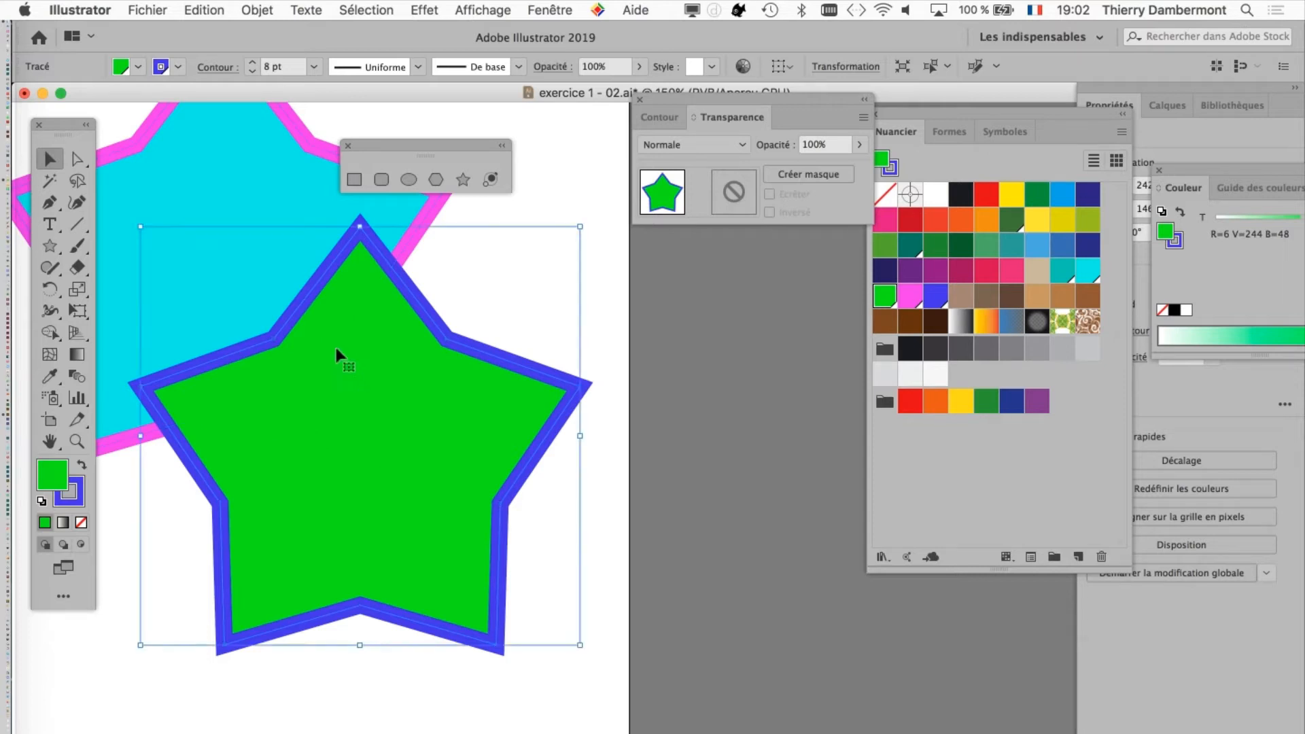
{"action": "left_click_drag", "start_coordinate": [839, 107], "coordinate": [1121, 626]}
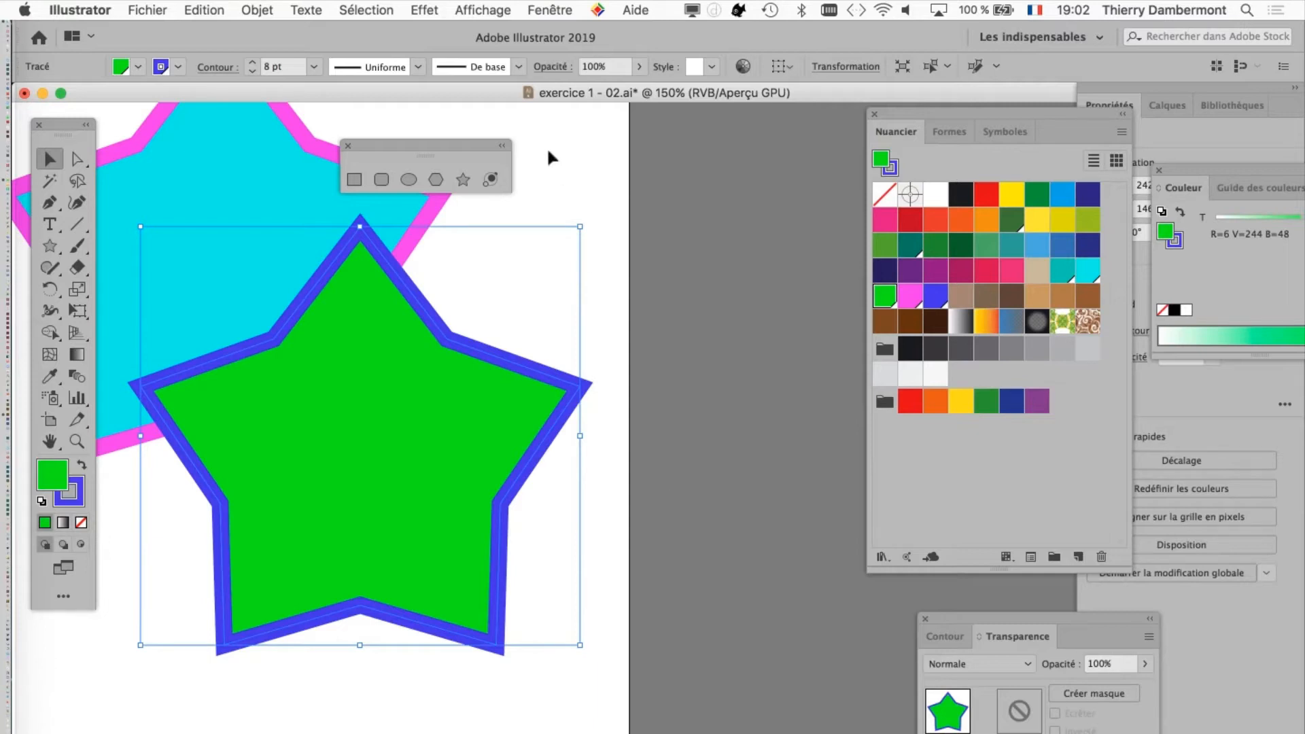
Step: Show the Aspect panel, place it beside the green star and enlarge it vertically
{"action": "left_click", "coordinate": [552, 8]}
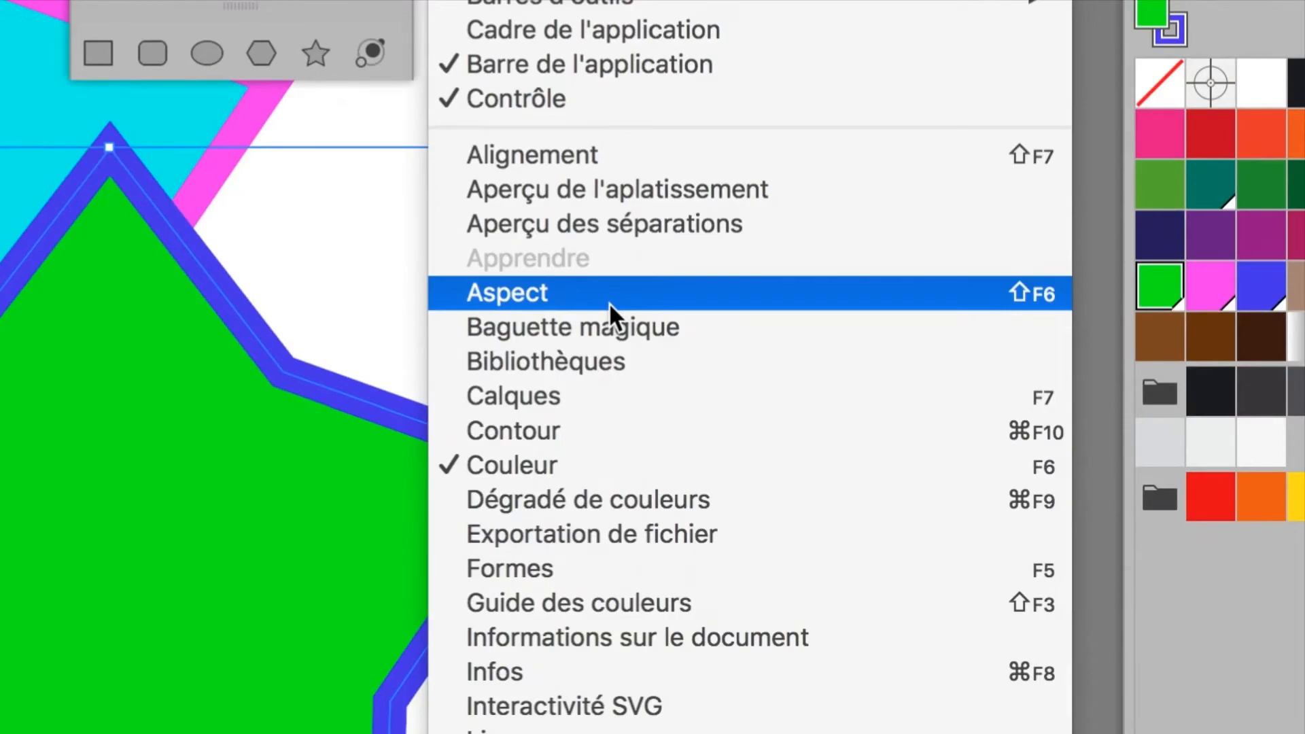
{"action": "left_click", "coordinate": [609, 302]}
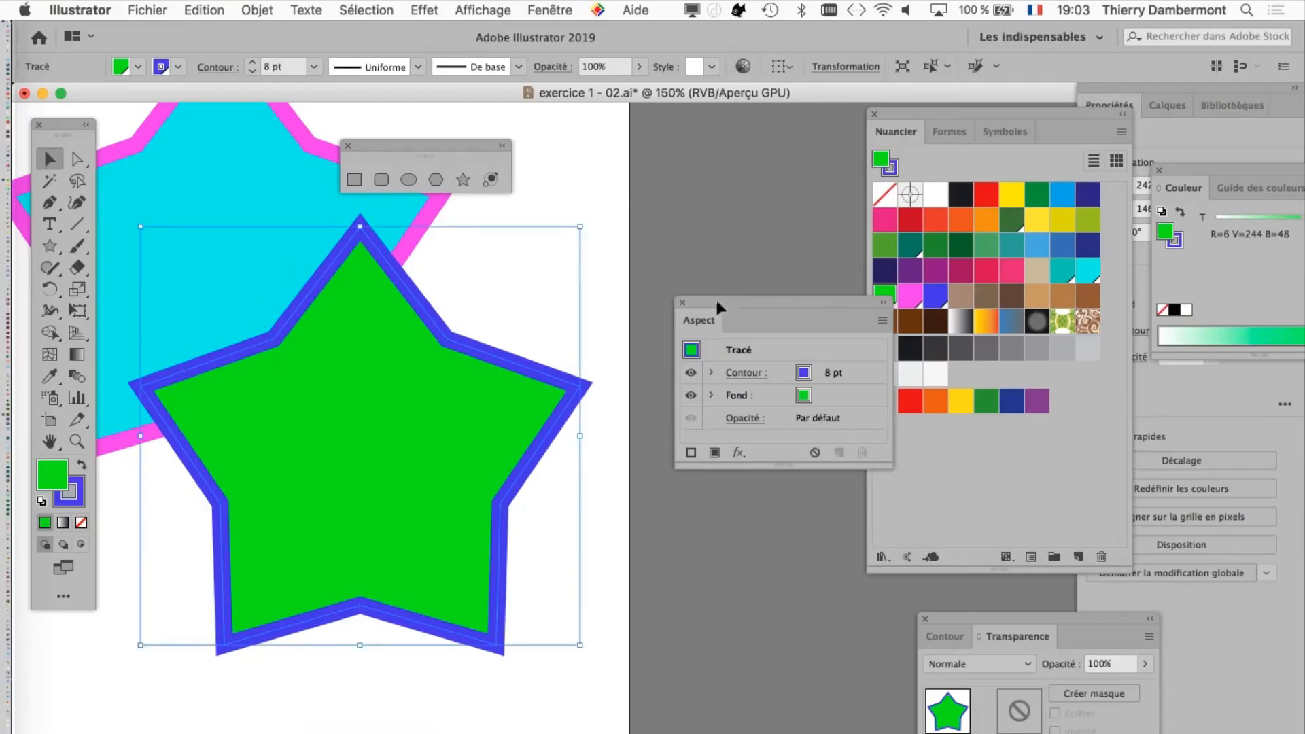
{"action": "left_click_drag", "start_coordinate": [715, 296], "coordinate": [648, 175]}
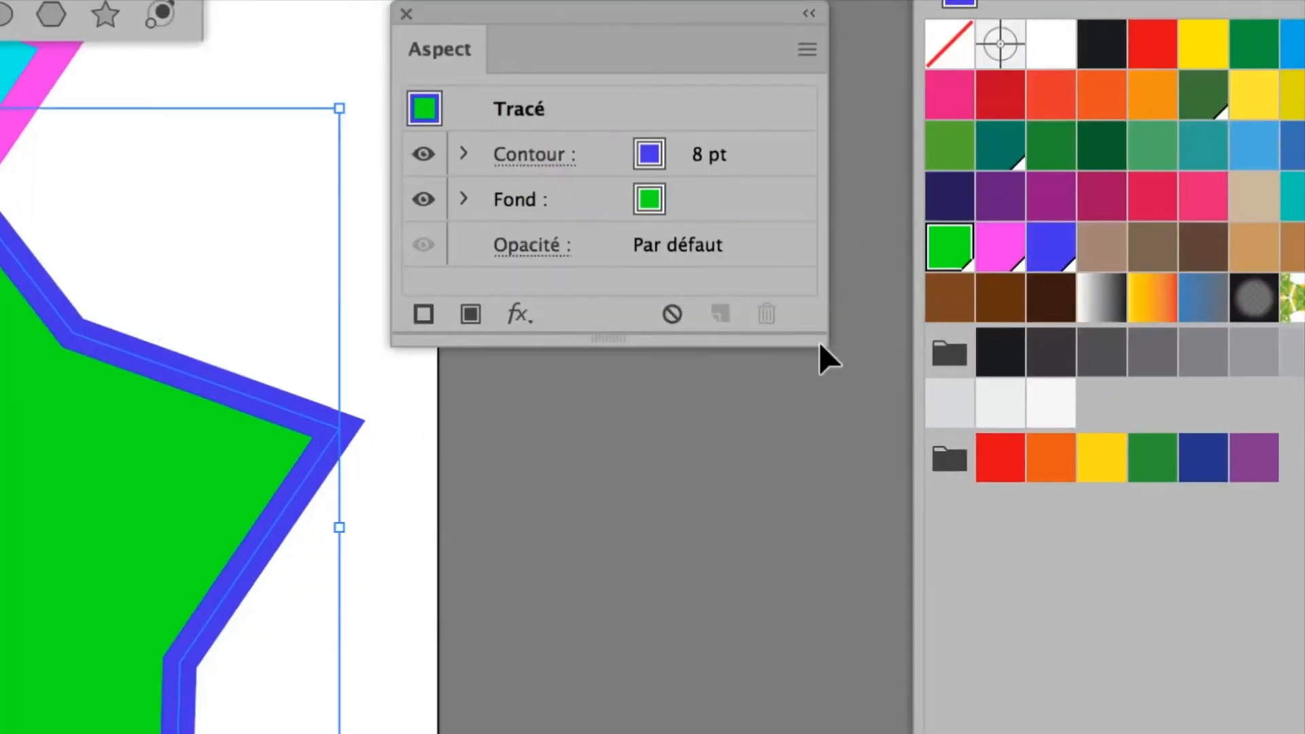
{"action": "left_click_drag", "start_coordinate": [822, 344], "coordinate": [824, 565]}
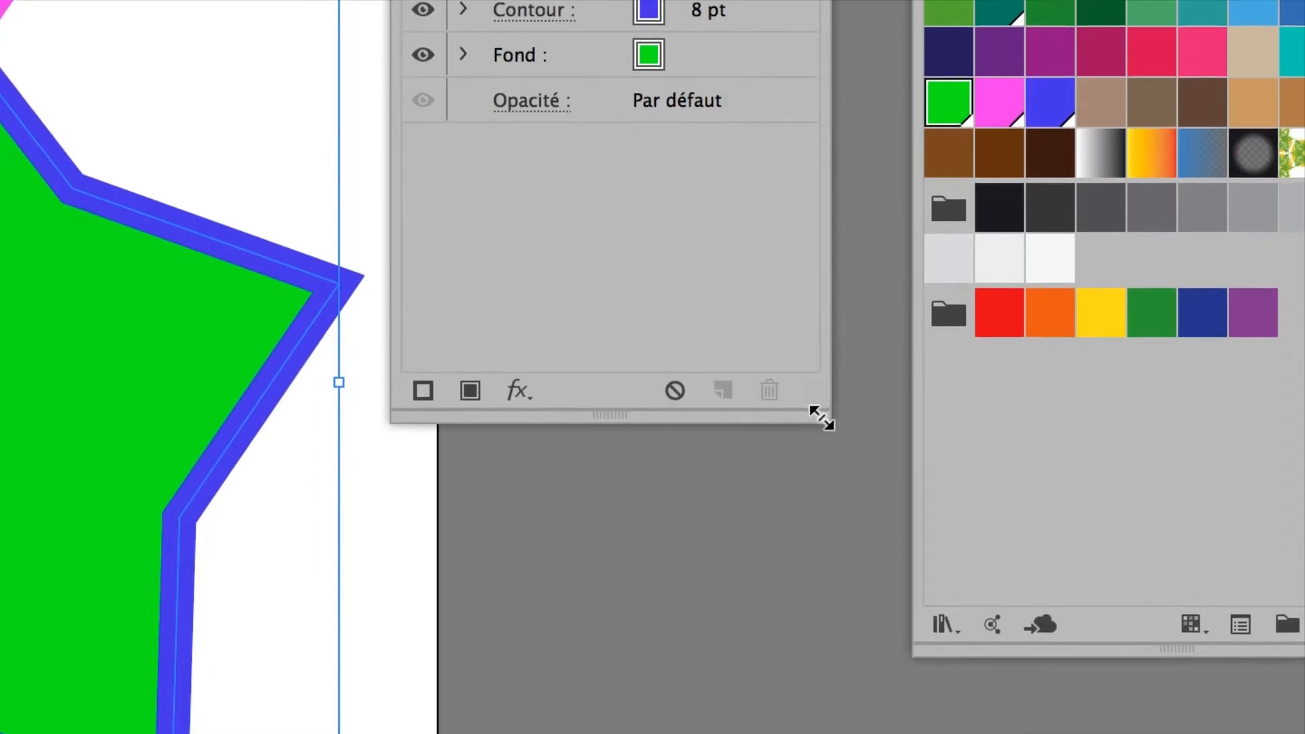
{"action": "left_click_drag", "start_coordinate": [823, 417], "coordinate": [822, 448]}
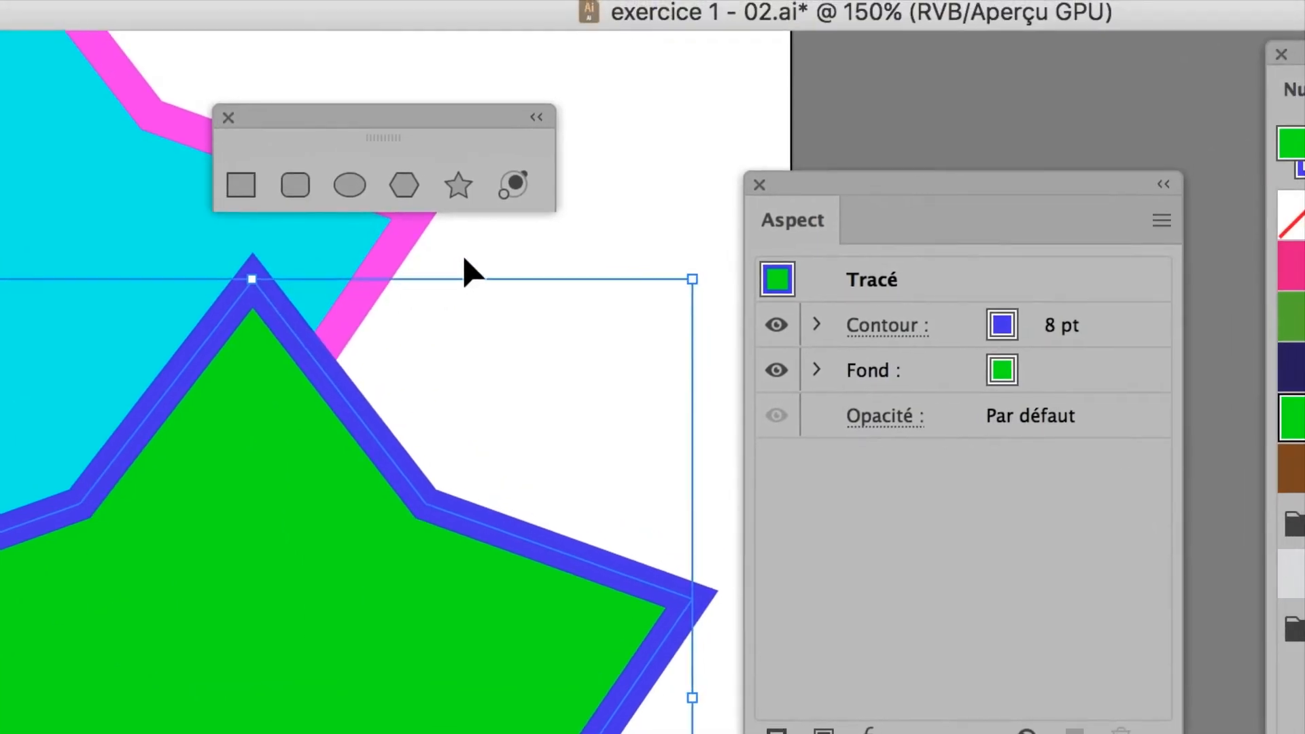
Step: Reselect the green star and hide the selection bounding box
{"action": "left_click", "coordinate": [457, 325]}
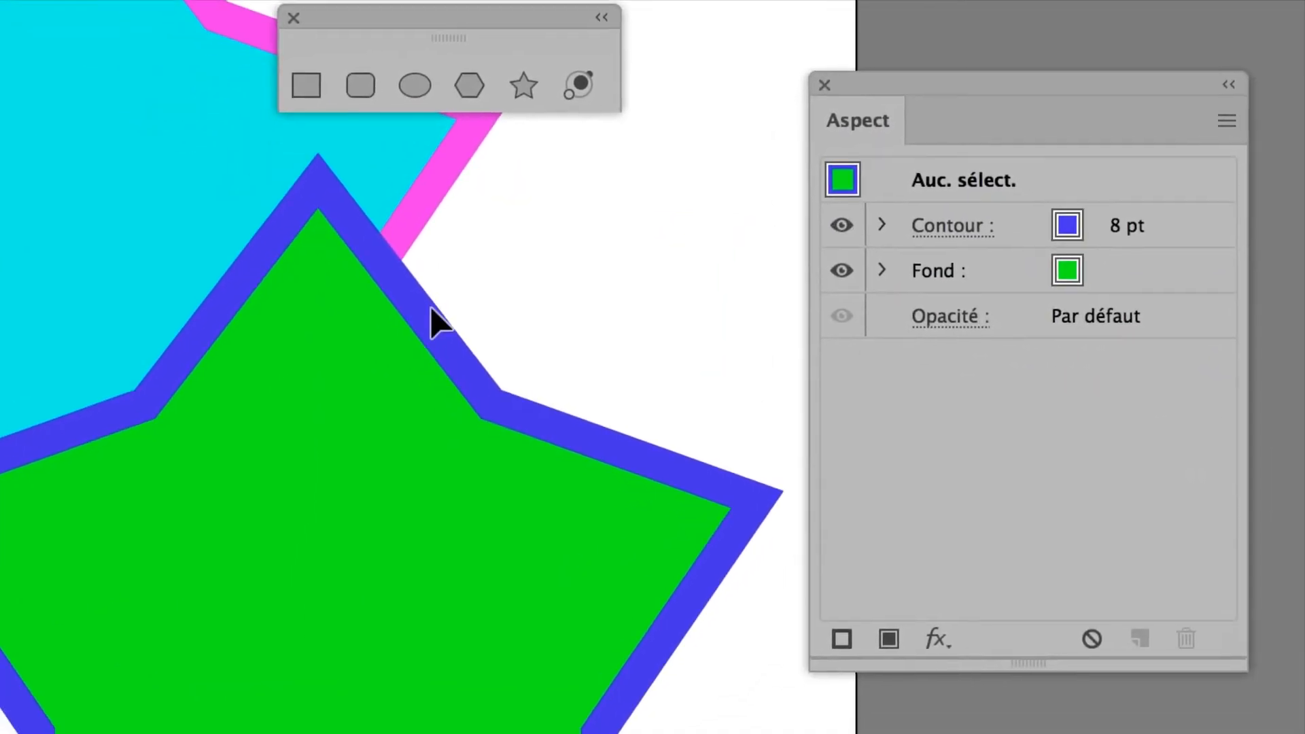
{"action": "left_click", "coordinate": [429, 311]}
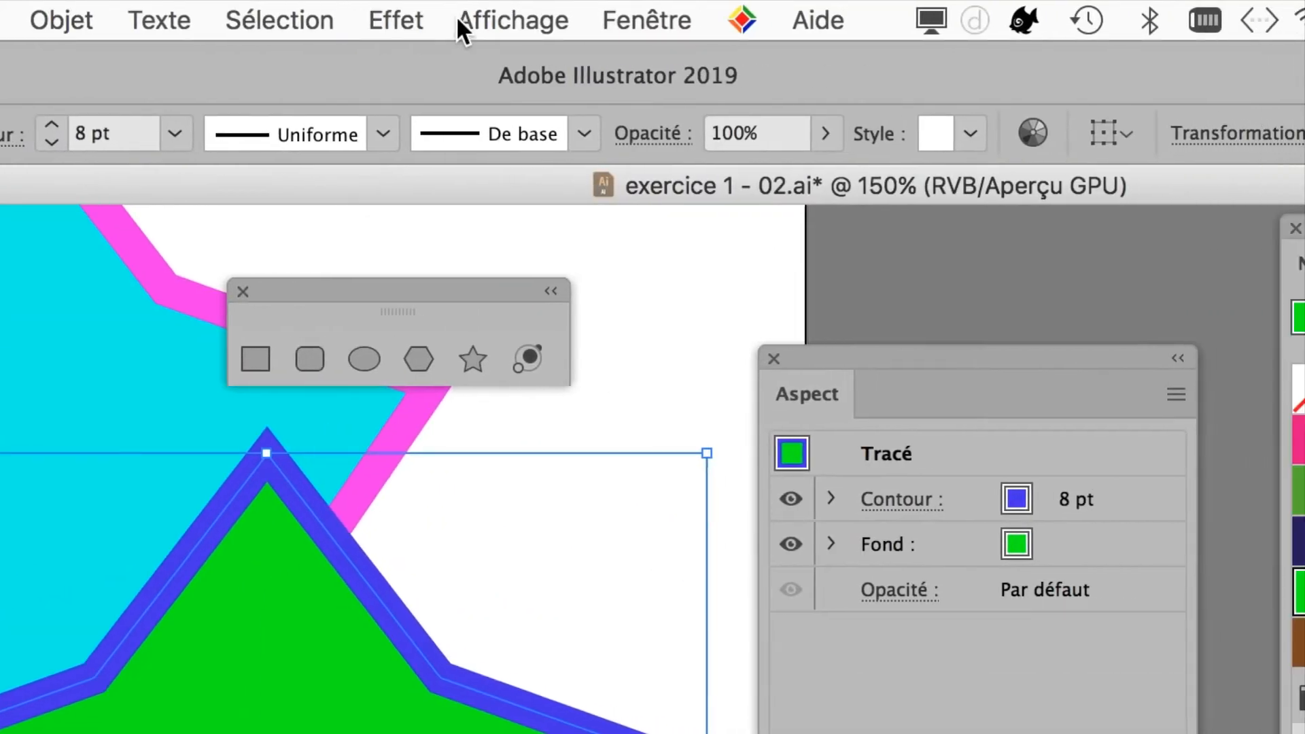
{"action": "left_click", "coordinate": [468, 19]}
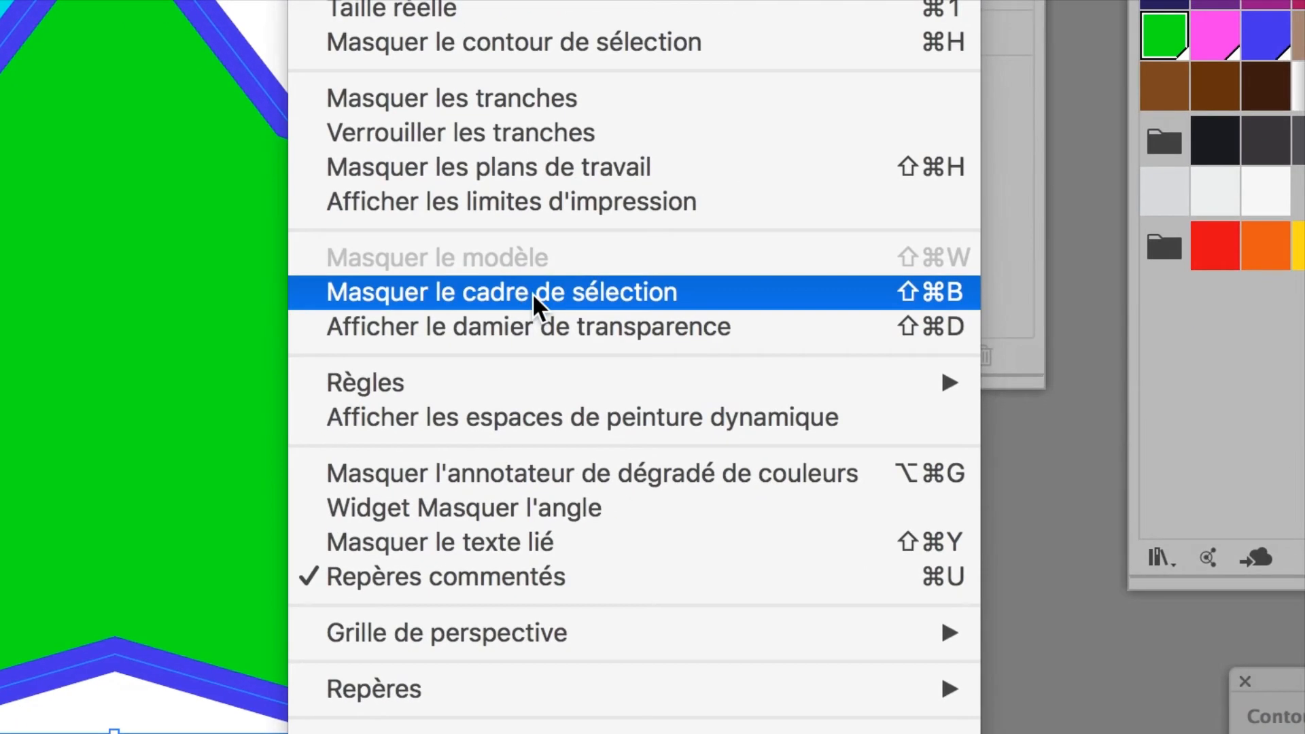
{"action": "left_click", "coordinate": [532, 292]}
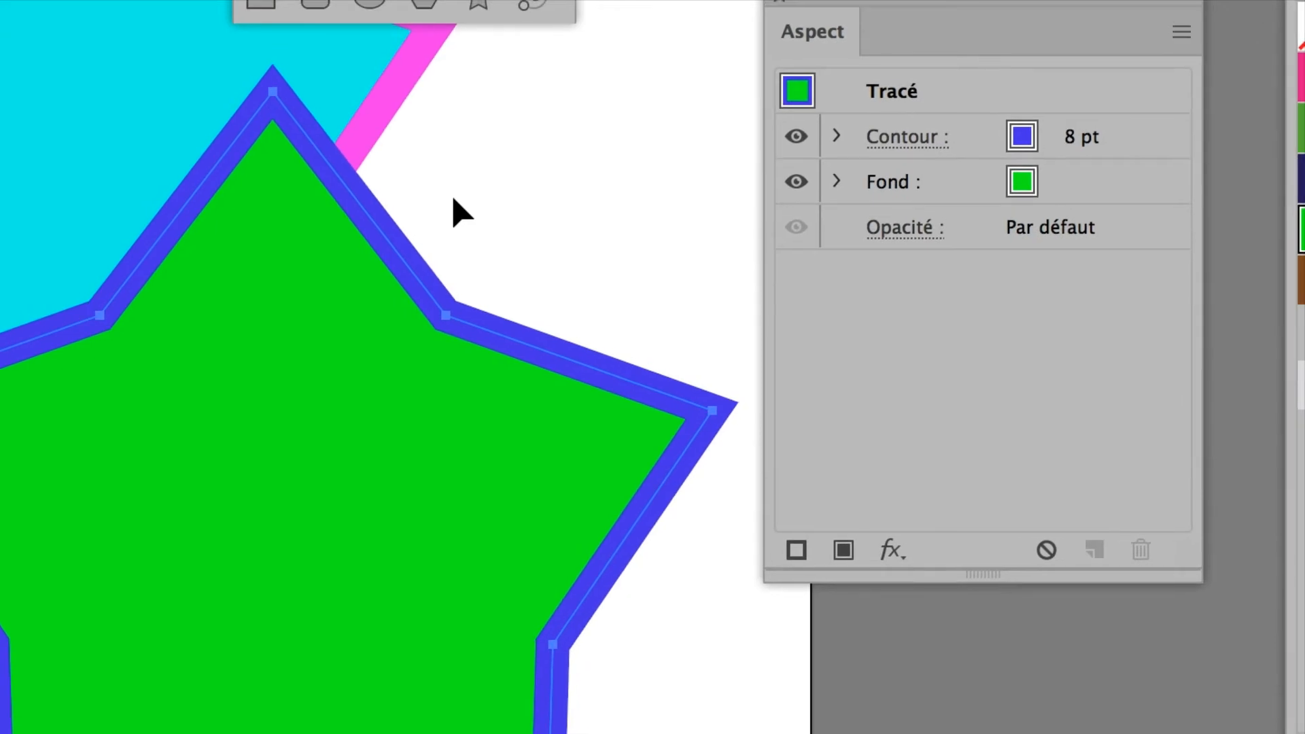
Step: Deselect and reselect the green star, show its handles with the Free Transform tool, and return to the Selection tool
{"action": "left_click", "coordinate": [454, 200]}
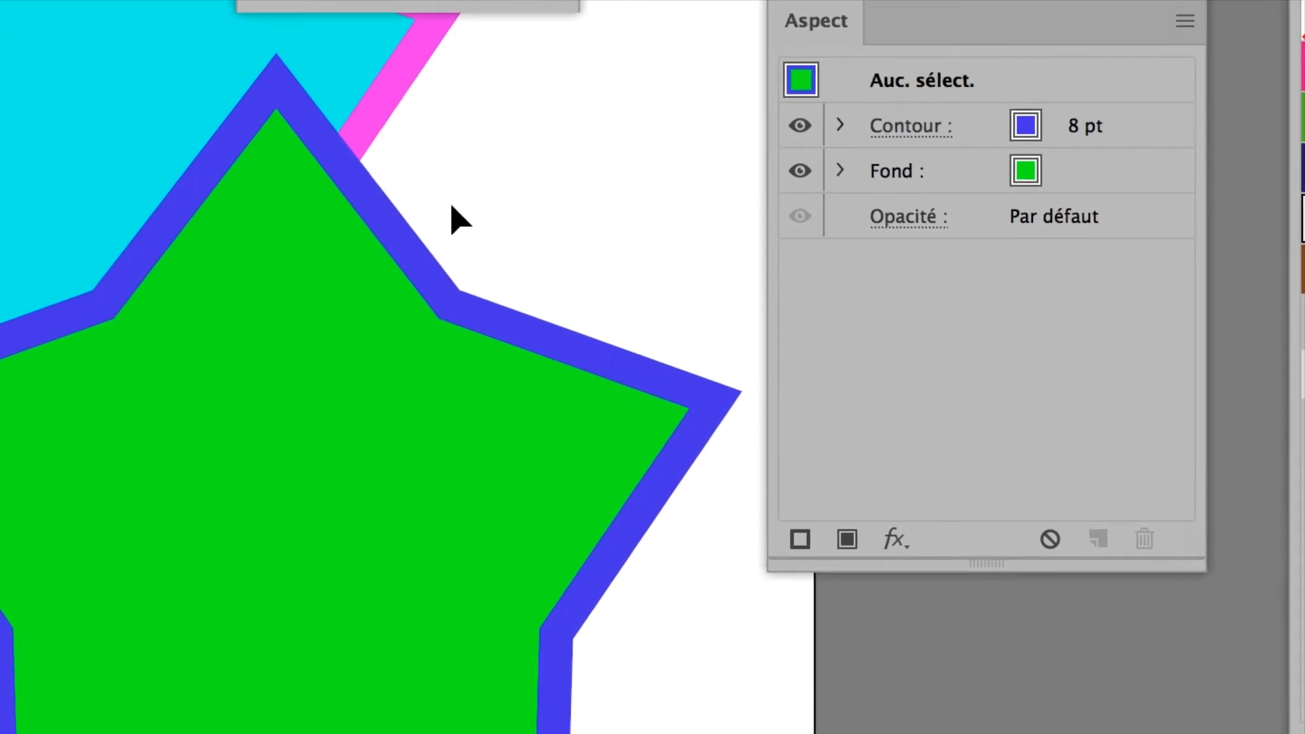
{"action": "left_click", "coordinate": [411, 273]}
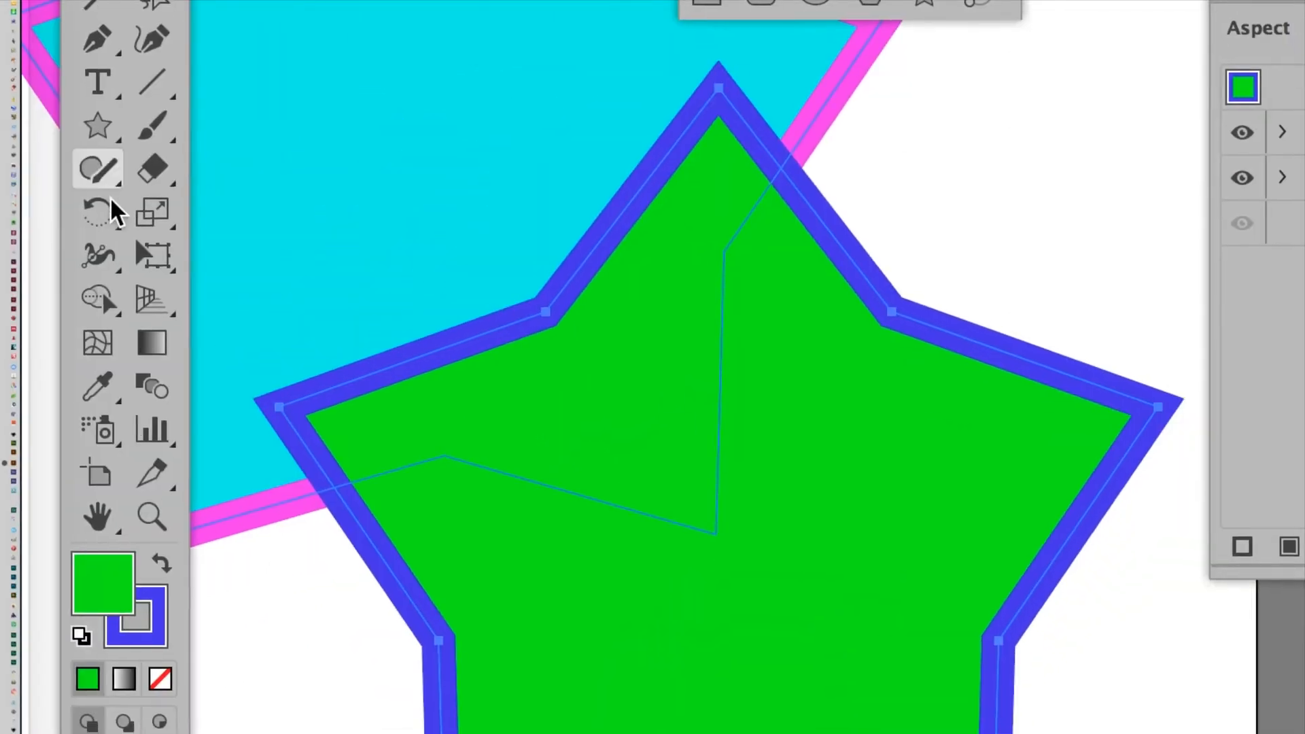
{"action": "left_click", "coordinate": [152, 255]}
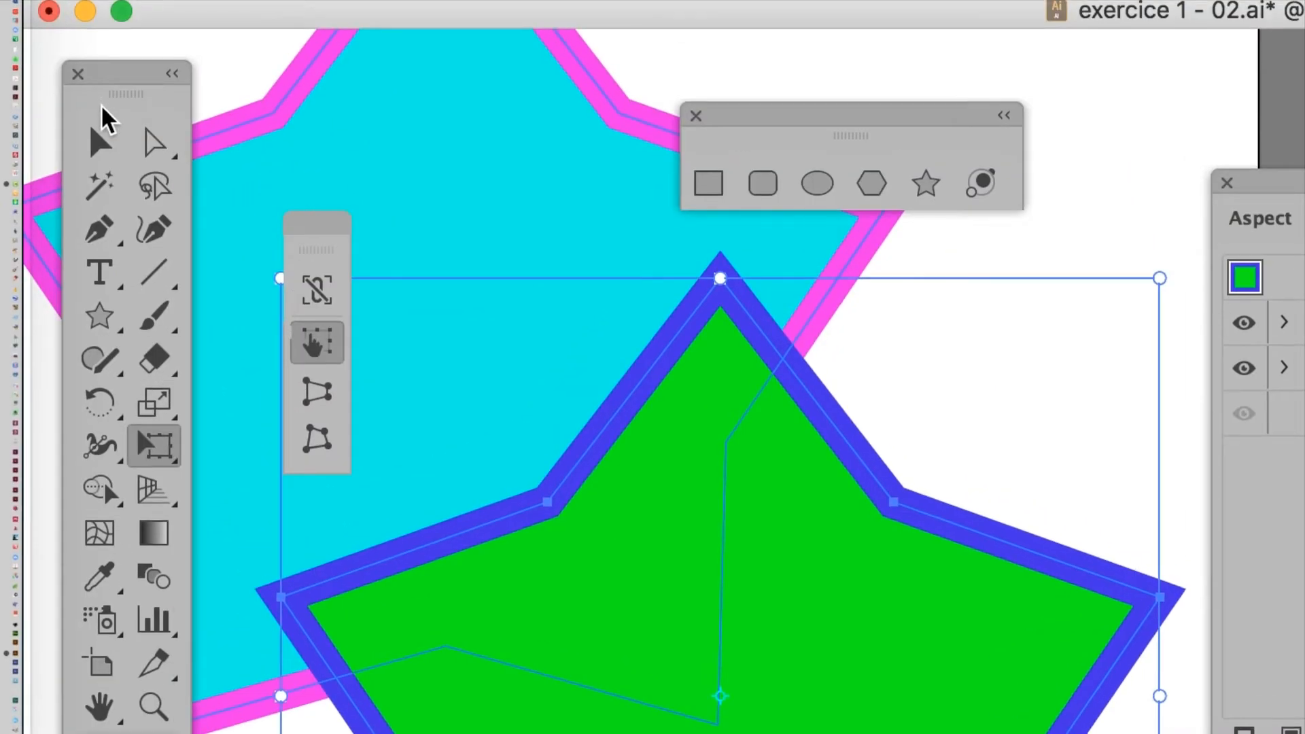
{"action": "left_click", "coordinate": [100, 142]}
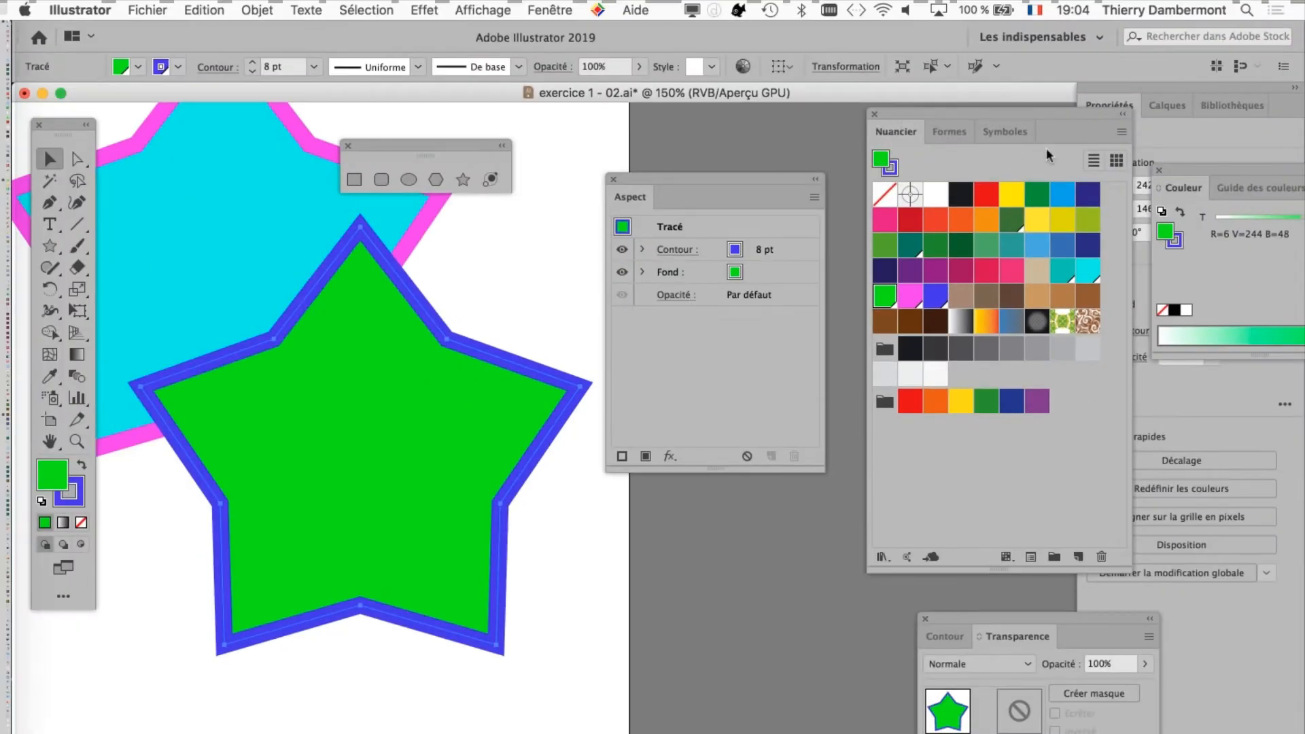
Step: Spread out the Nuancier and Aspect panels so that both are fully accessible beside the artwork
{"action": "left_click_drag", "start_coordinate": [1046, 148], "coordinate": [1186, 186]}
{"action": "left_click_drag", "start_coordinate": [721, 196], "coordinate": [806, 144]}
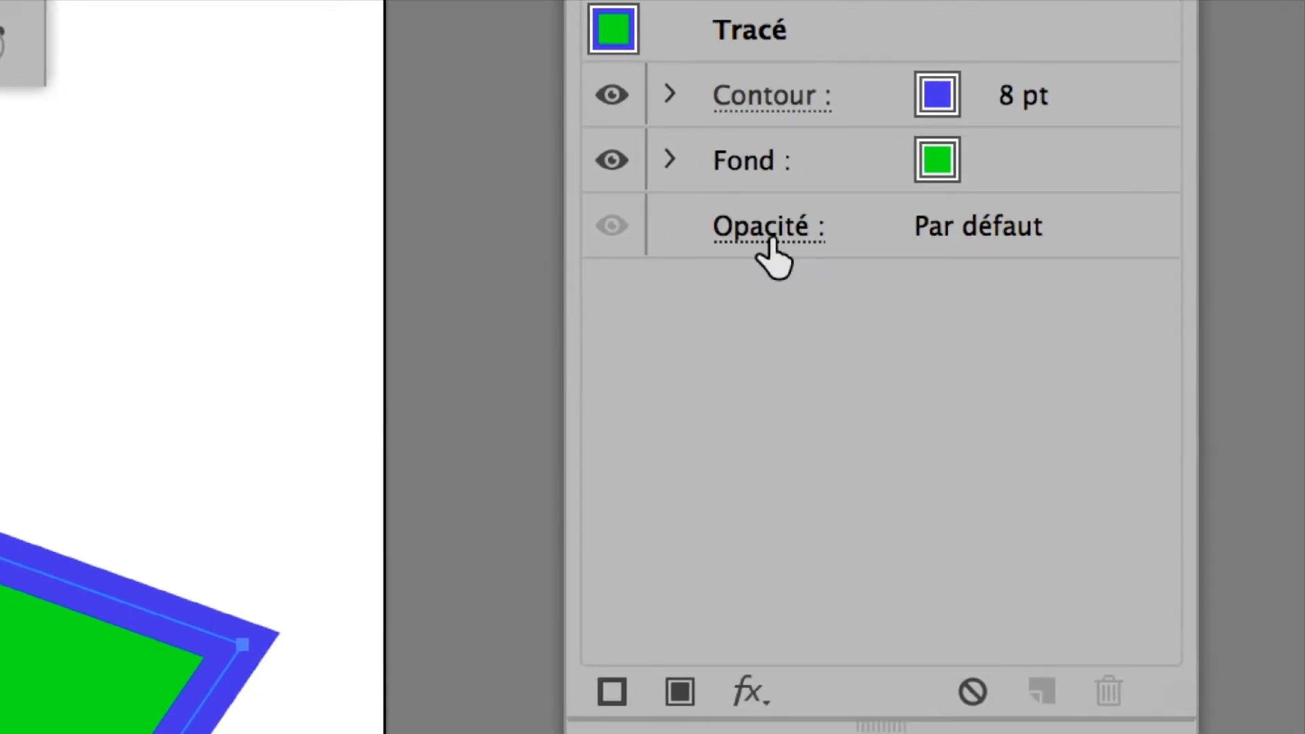
Step: Through the green star's Opacité appearance attribute, try blending modes including Eclaircir, Lumière tamisée, Exclusion and Luminosité, ending on Produit
{"action": "left_click", "coordinate": [775, 235]}
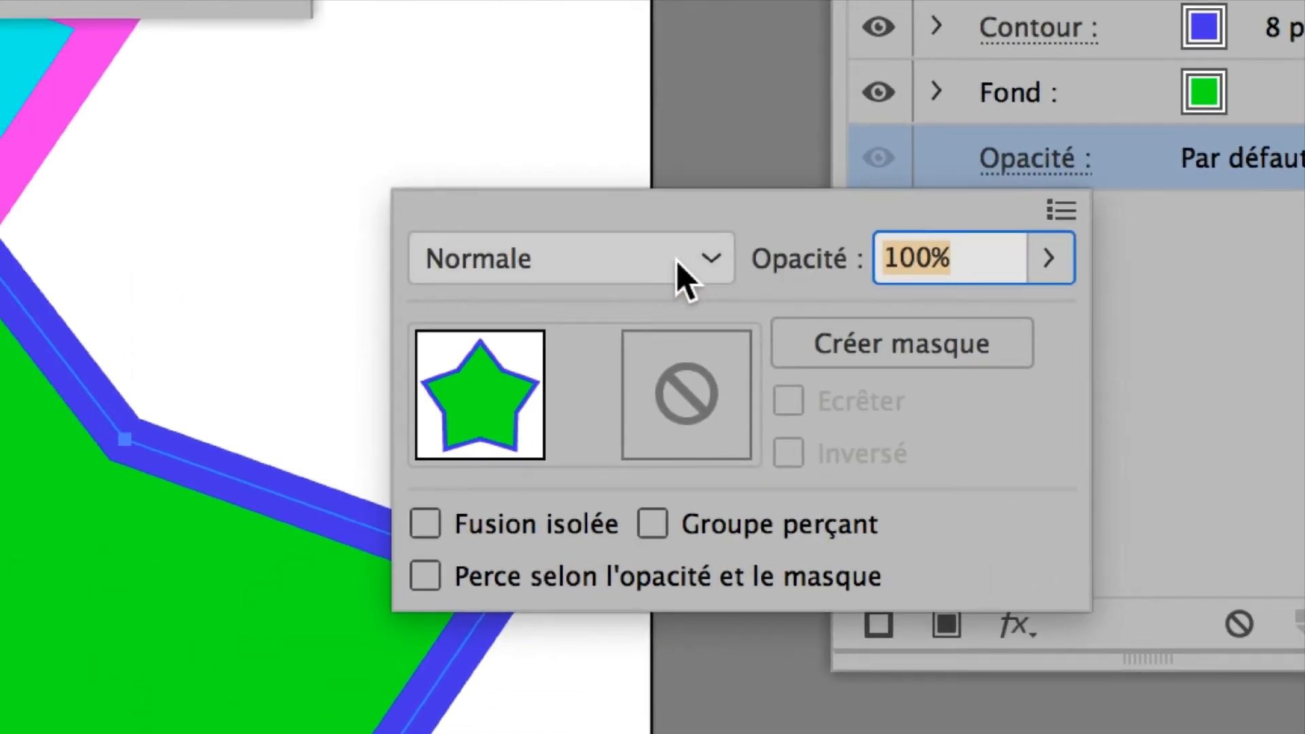
{"action": "scroll", "coordinate": [679, 268], "scroll_direction": "down", "scroll_amount": 4}
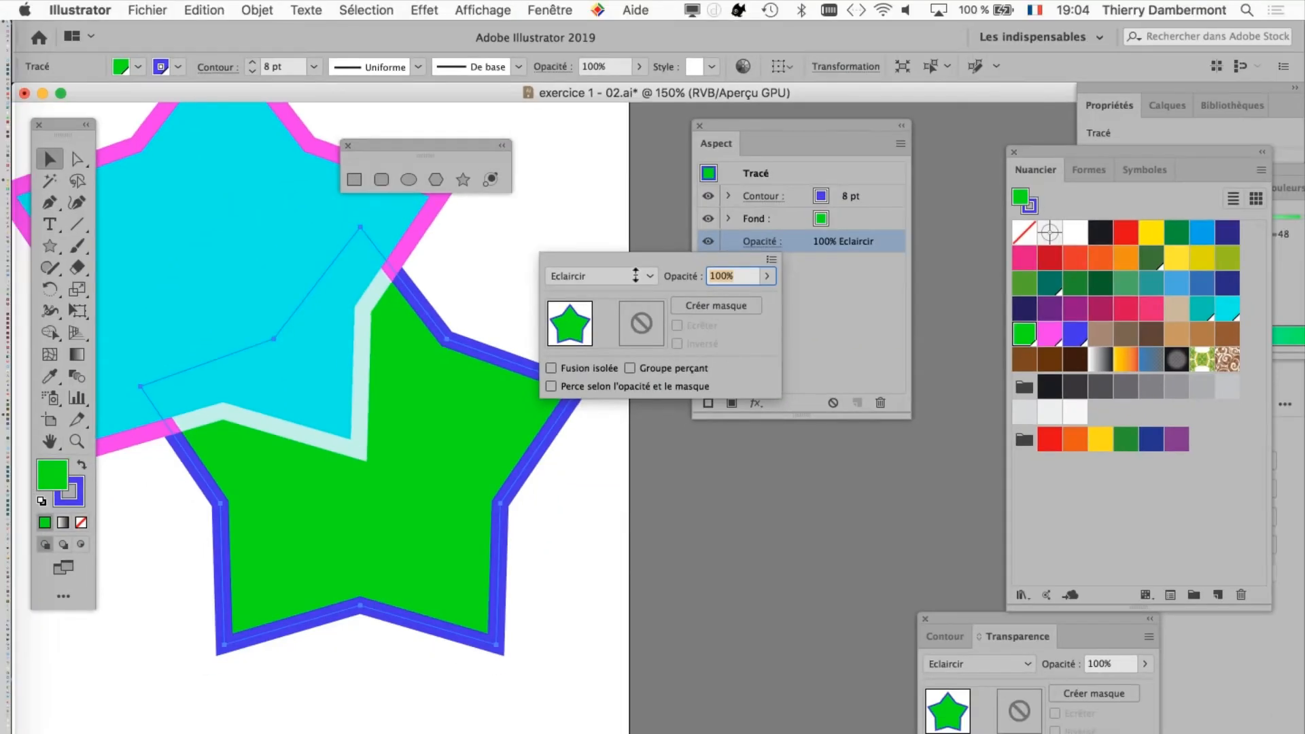
{"action": "scroll", "coordinate": [635, 275], "scroll_direction": "down", "scroll_amount": 4}
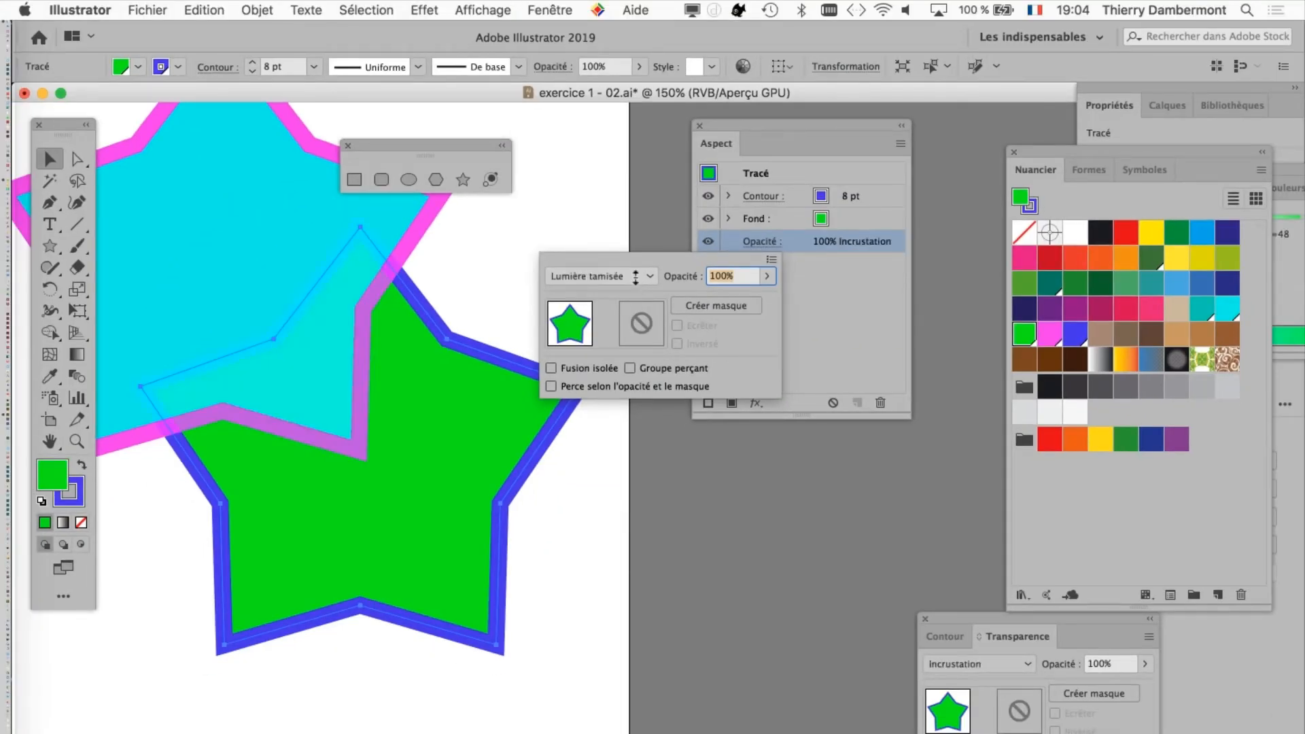
{"action": "scroll", "coordinate": [636, 276], "scroll_direction": "down", "scroll_amount": 4}
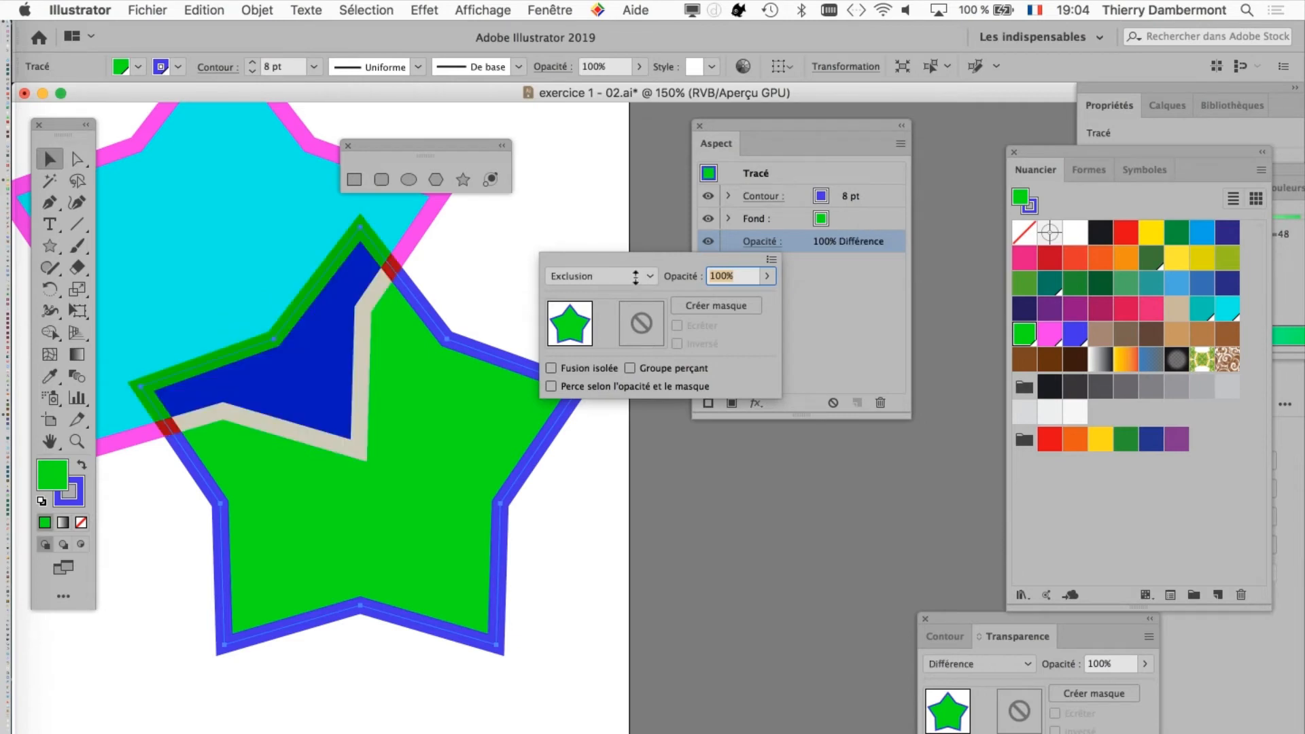
{"action": "scroll", "coordinate": [636, 276], "scroll_direction": "down", "scroll_amount": 3}
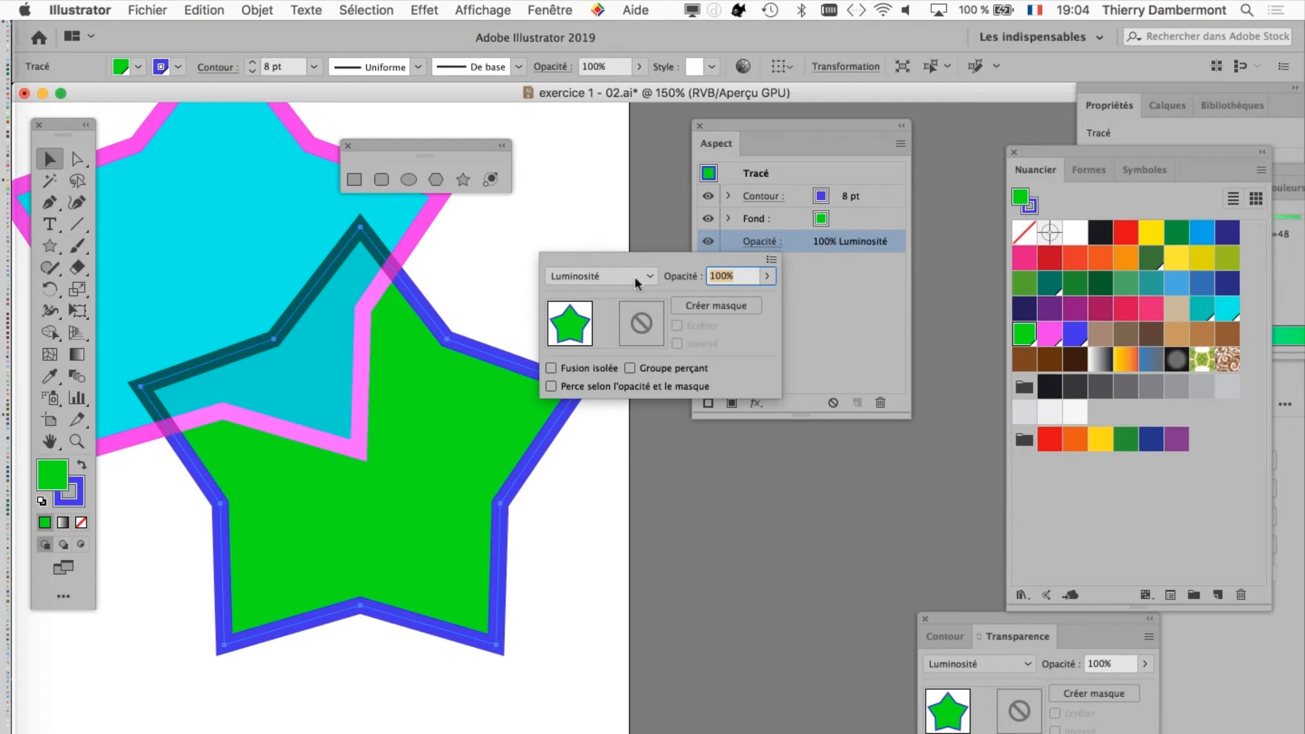
{"action": "scroll", "coordinate": [636, 275], "scroll_direction": "up", "scroll_amount": 2}
{"action": "scroll", "coordinate": [636, 276], "scroll_direction": "up", "scroll_amount": 4}
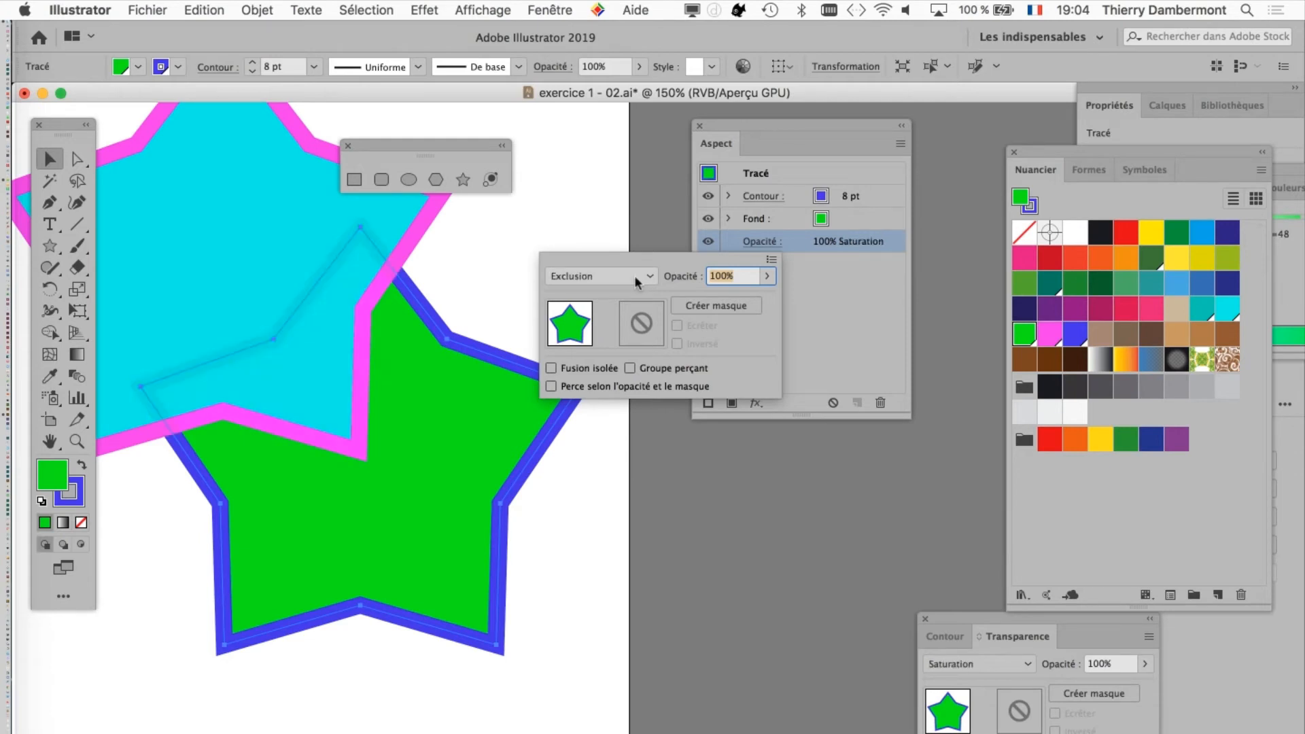
{"action": "scroll", "coordinate": [636, 276], "scroll_direction": "up", "scroll_amount": 7}
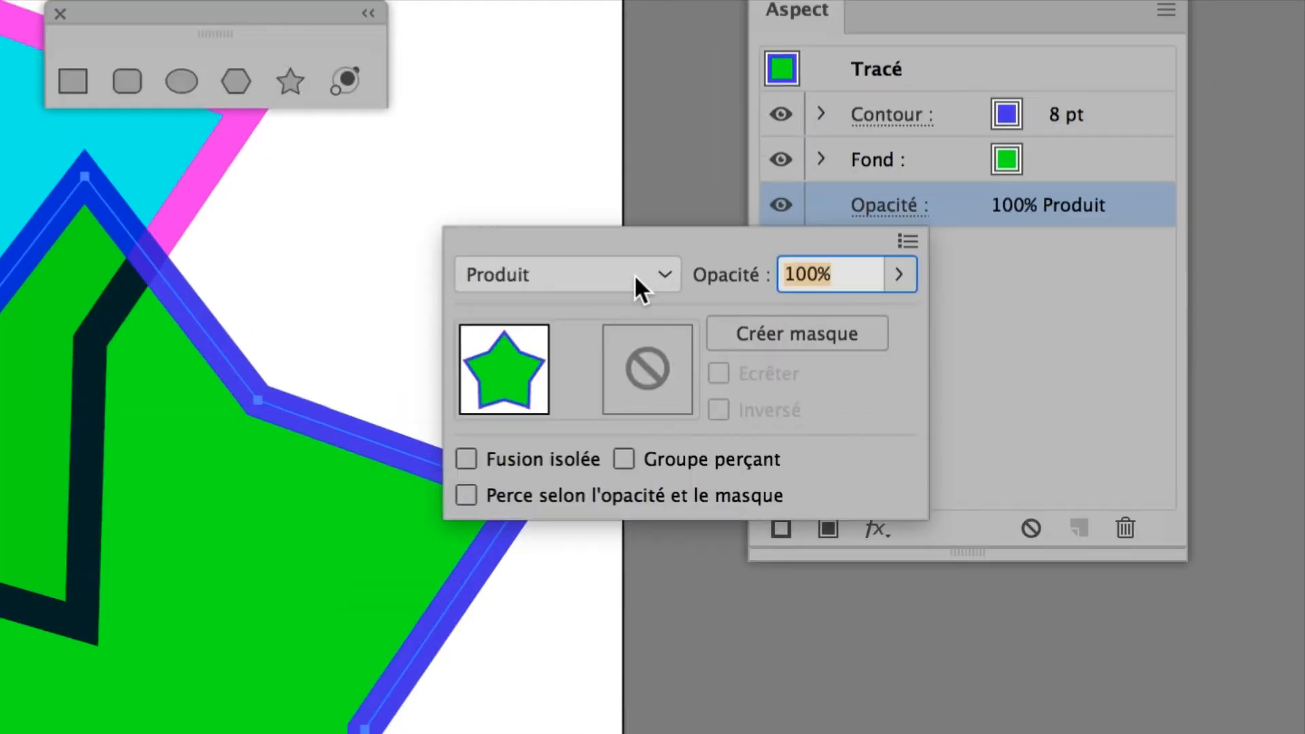
Step: Reset the green star's overall blending mode to Normale and bring the Aspect panel closer to the artwork
{"action": "left_click", "coordinate": [634, 275]}
{"action": "left_click", "coordinate": [624, 306]}
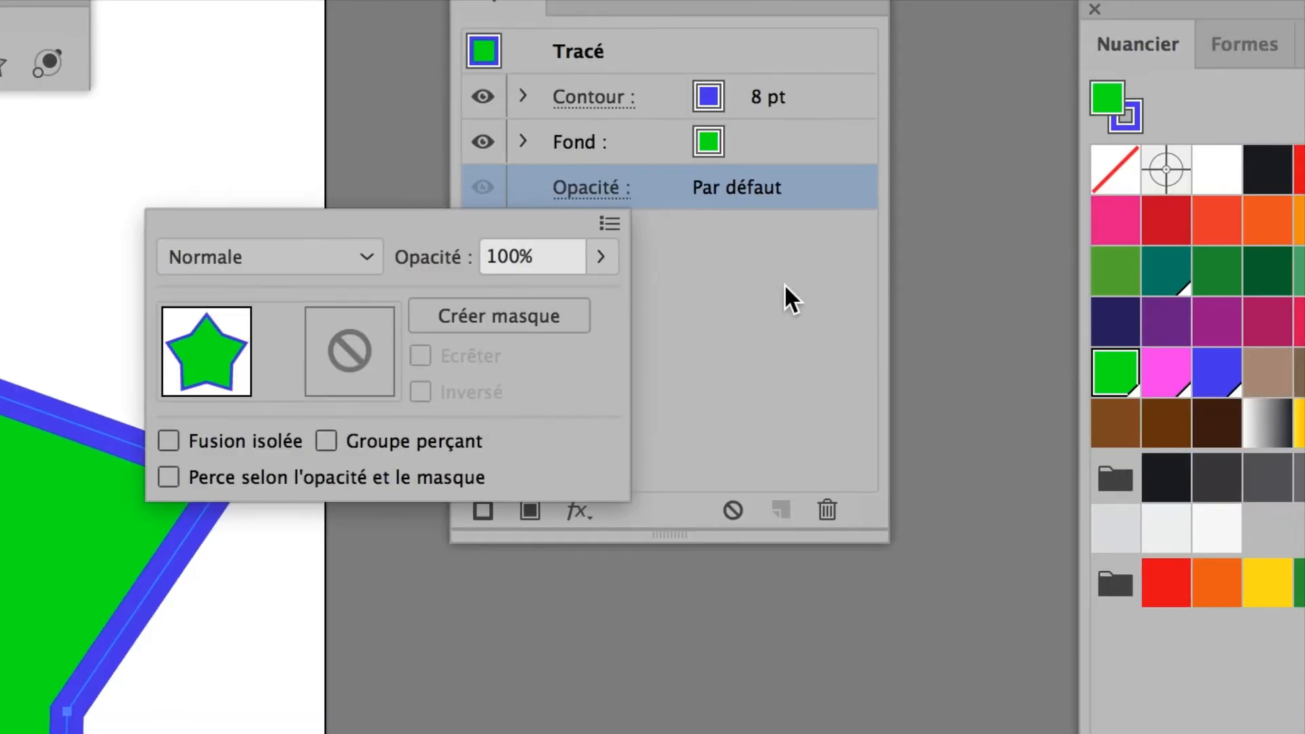
{"action": "left_click", "coordinate": [785, 284]}
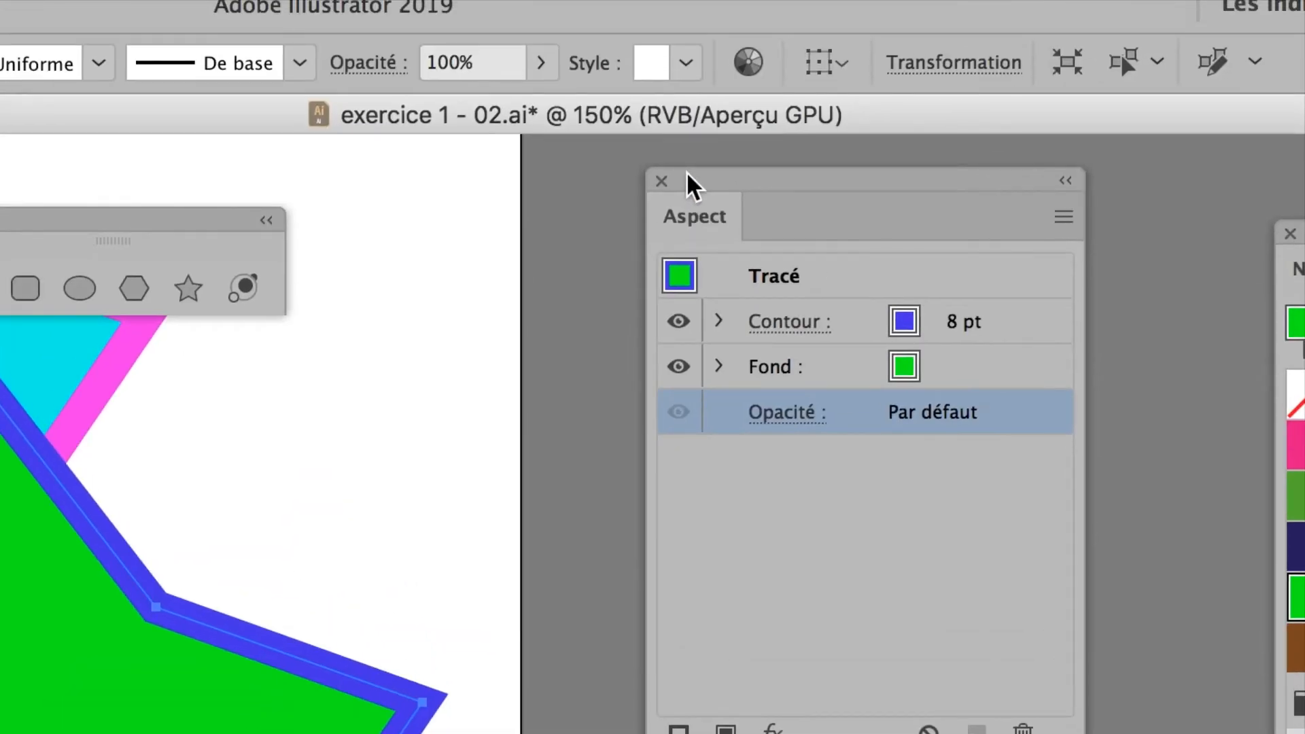
{"action": "left_click_drag", "start_coordinate": [686, 171], "coordinate": [176, 347]}
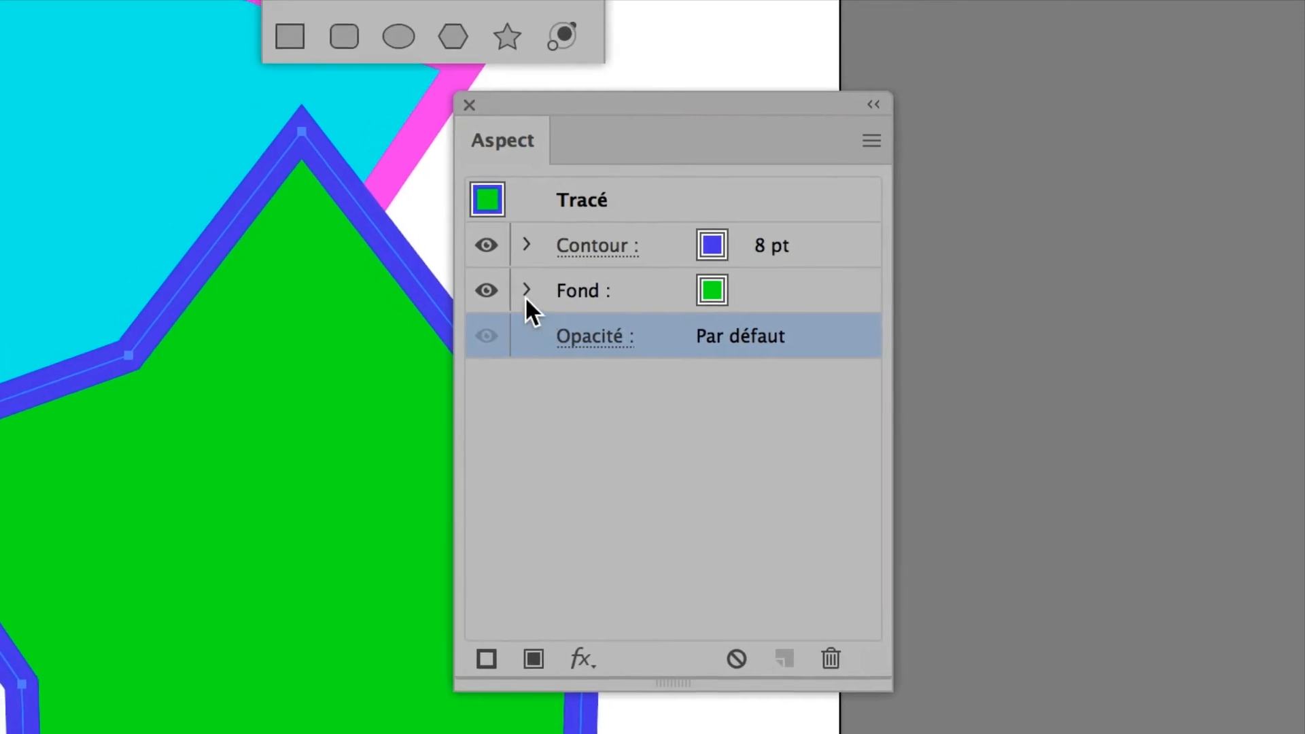
Step: Expand the green star's Fond attribute, try fill opacities of 44% and 10%, and restore the fill to 100%
{"action": "left_click", "coordinate": [526, 293]}
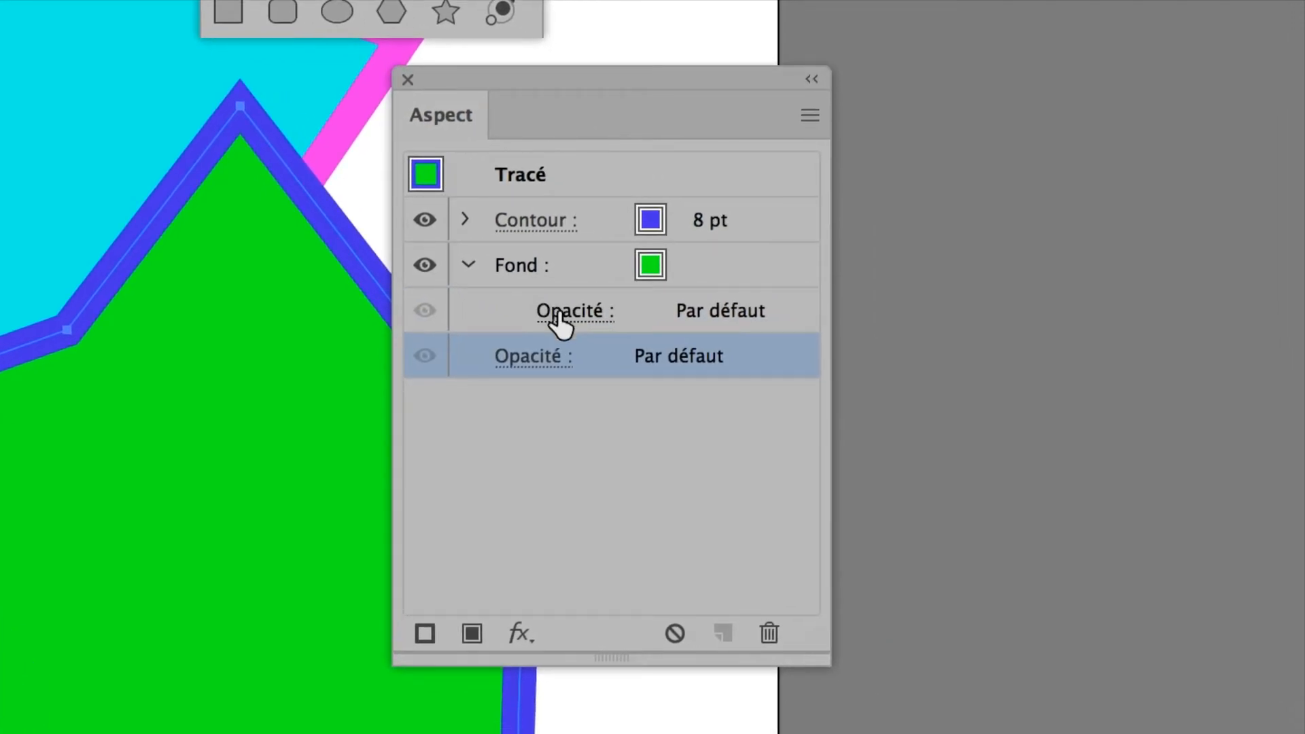
{"action": "left_click", "coordinate": [572, 314]}
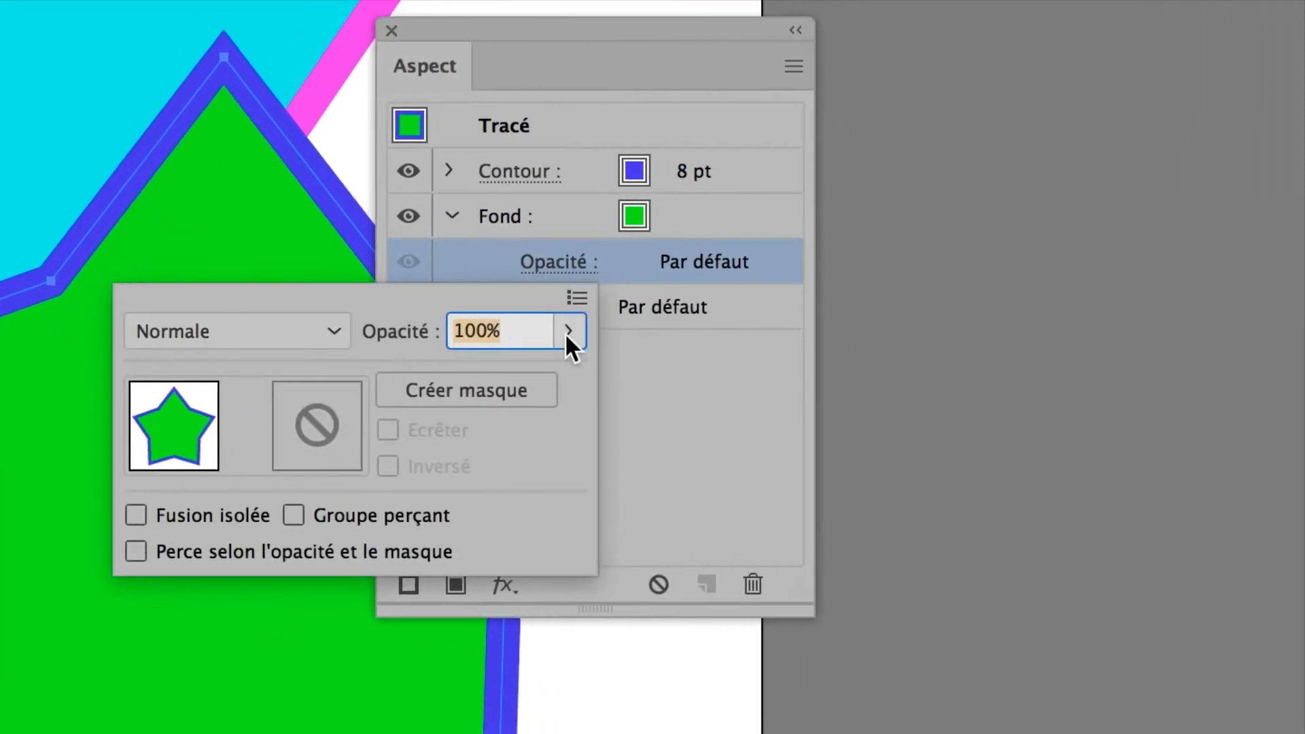
{"action": "left_click", "coordinate": [738, 331]}
{"action": "left_click", "coordinate": [658, 374]}
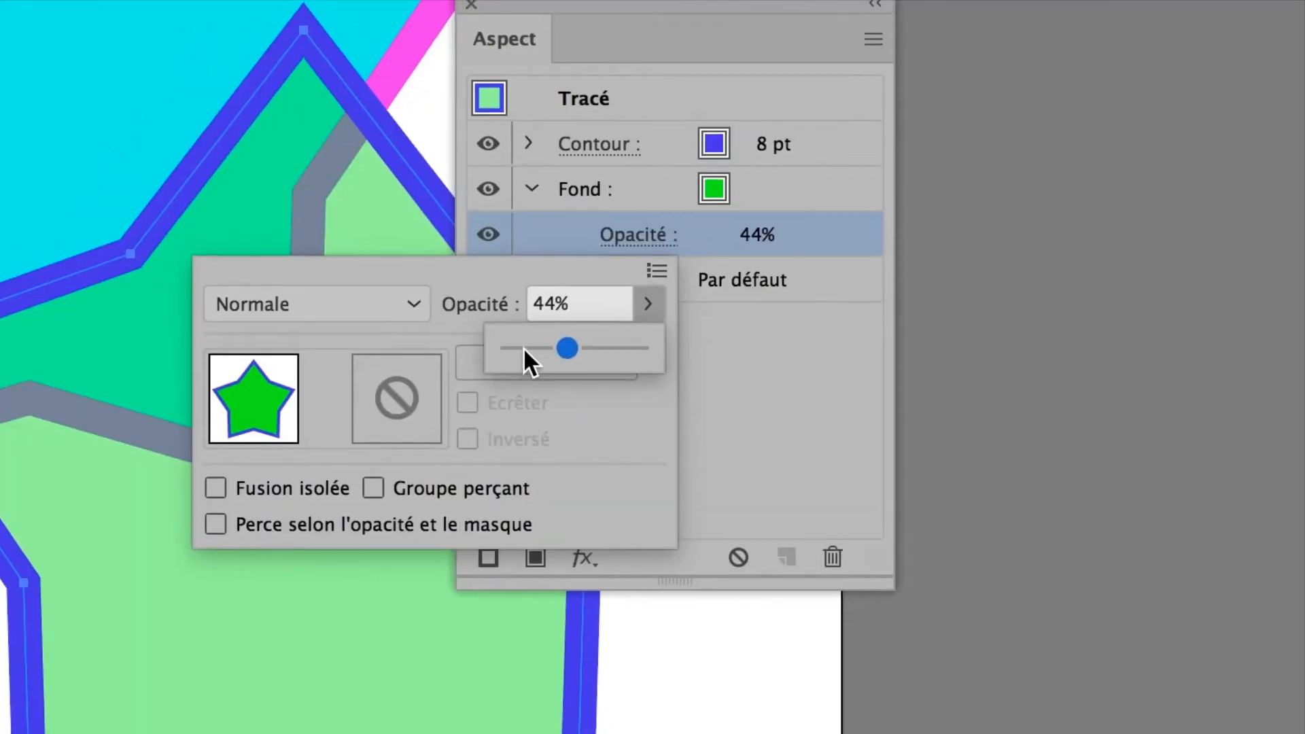
{"action": "left_click", "coordinate": [795, 362]}
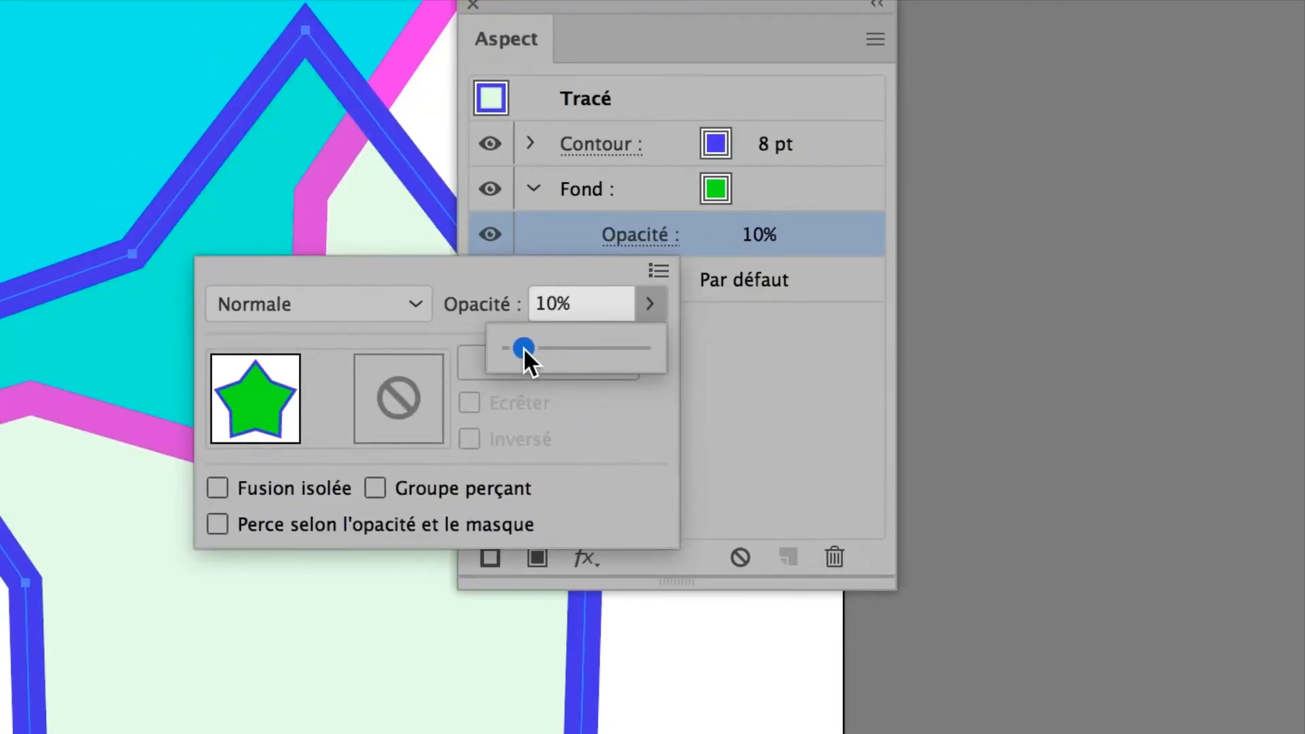
{"action": "left_click_drag", "start_coordinate": [523, 348], "coordinate": [621, 344]}
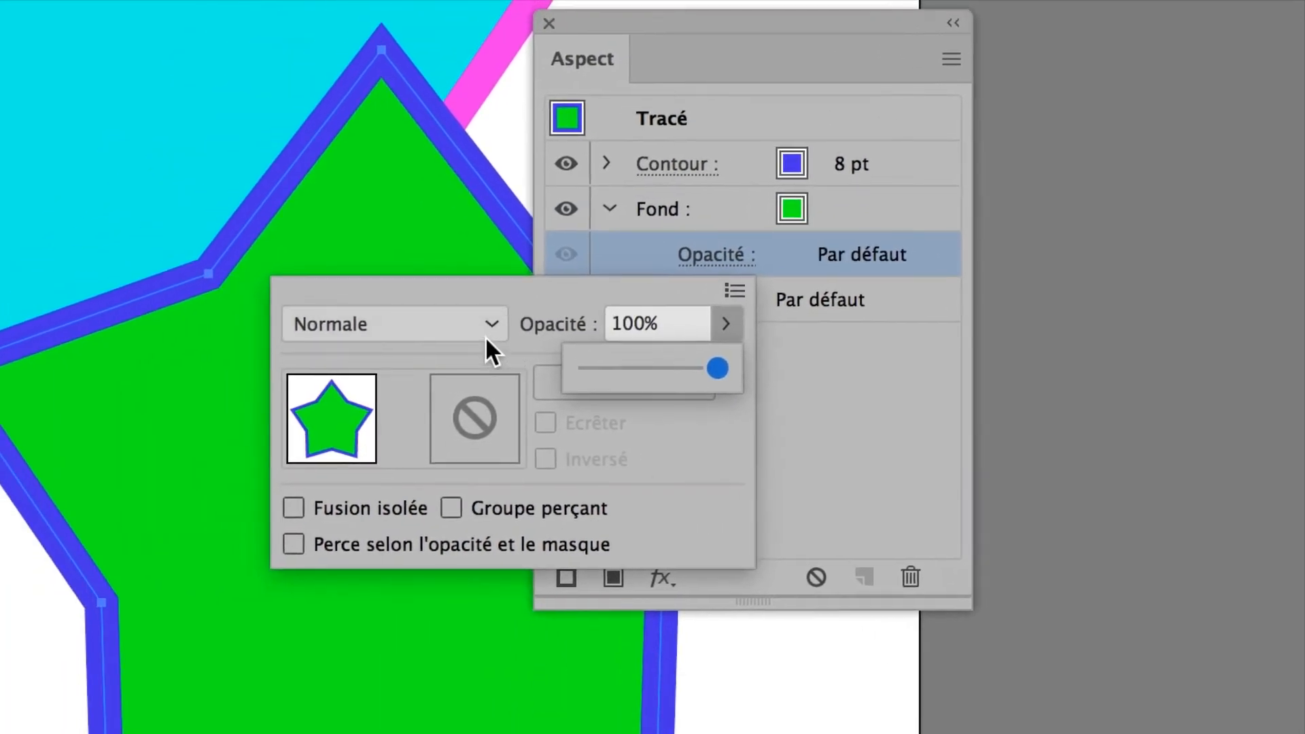
Step: Try blending modes on the star's fill only, including Obscurcir, Eclaircir, Lumière crue, Exclusion and Luminosité, and return it to Normale
{"action": "left_click", "coordinate": [461, 326]}
{"action": "left_click", "coordinate": [442, 321]}
{"action": "scroll", "coordinate": [436, 322], "scroll_direction": "down", "scroll_amount": 1}
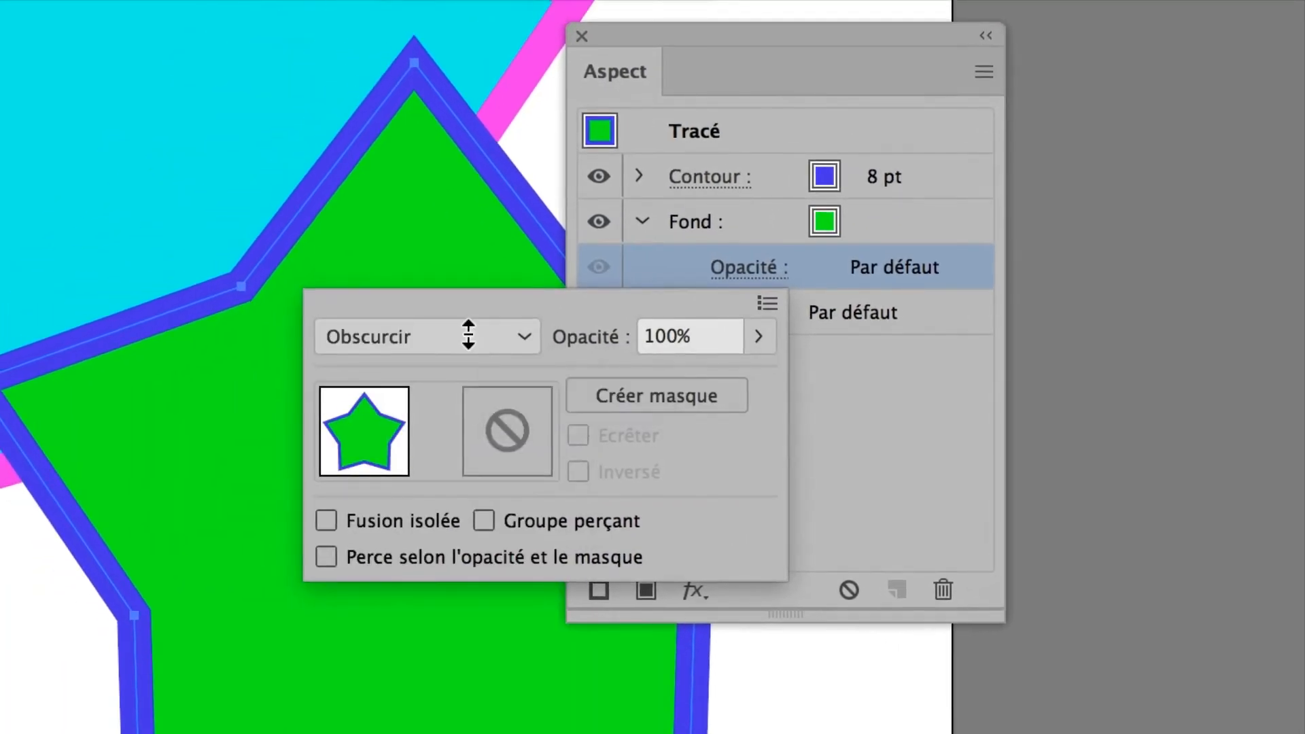
{"action": "scroll", "coordinate": [468, 335], "scroll_direction": "down", "scroll_amount": 2}
{"action": "scroll", "coordinate": [468, 334], "scroll_direction": "down", "scroll_amount": 4}
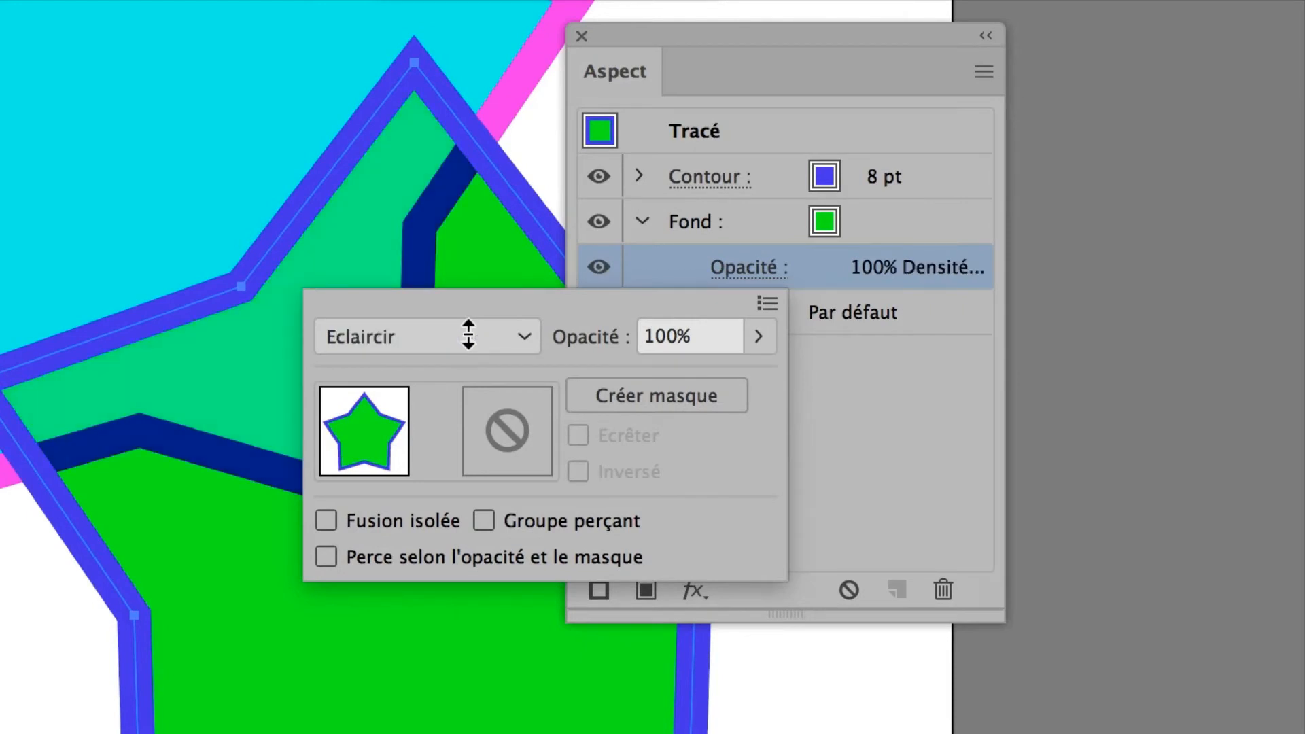
{"action": "scroll", "coordinate": [468, 333], "scroll_direction": "down", "scroll_amount": 3}
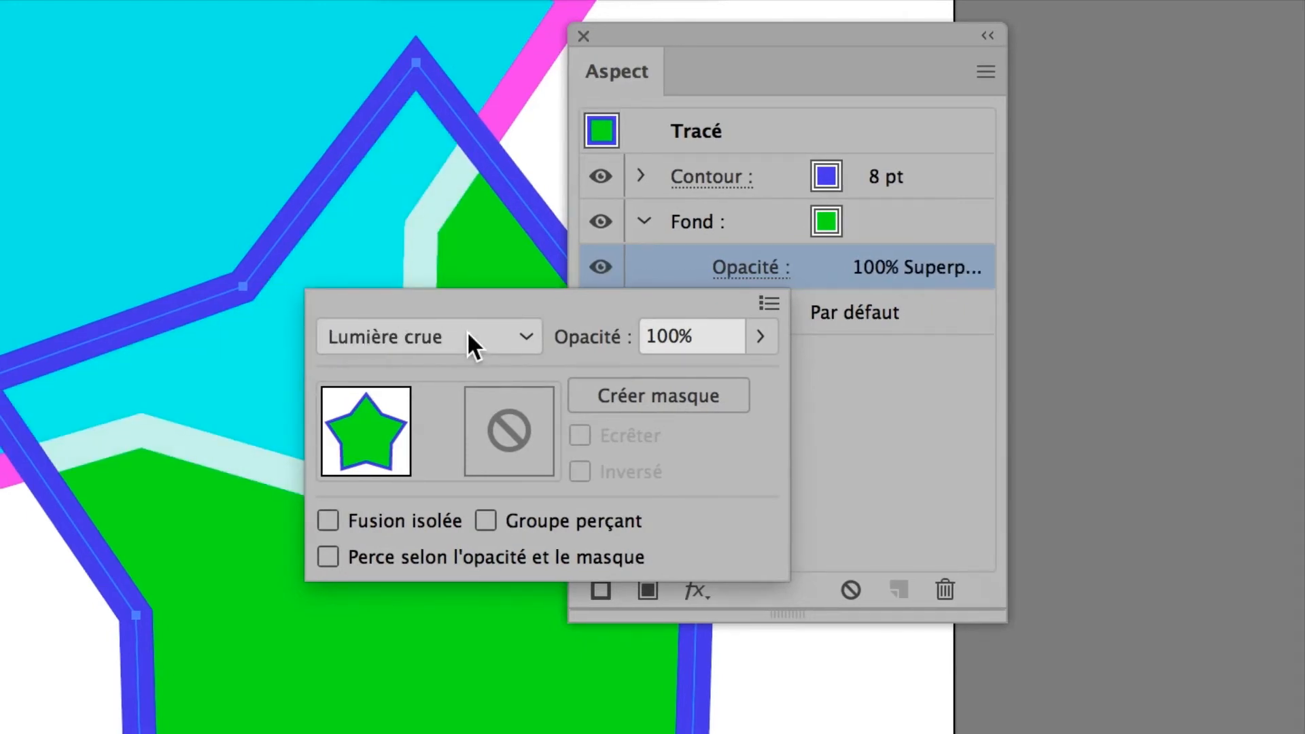
{"action": "scroll", "coordinate": [466, 333], "scroll_direction": "down", "scroll_amount": 4}
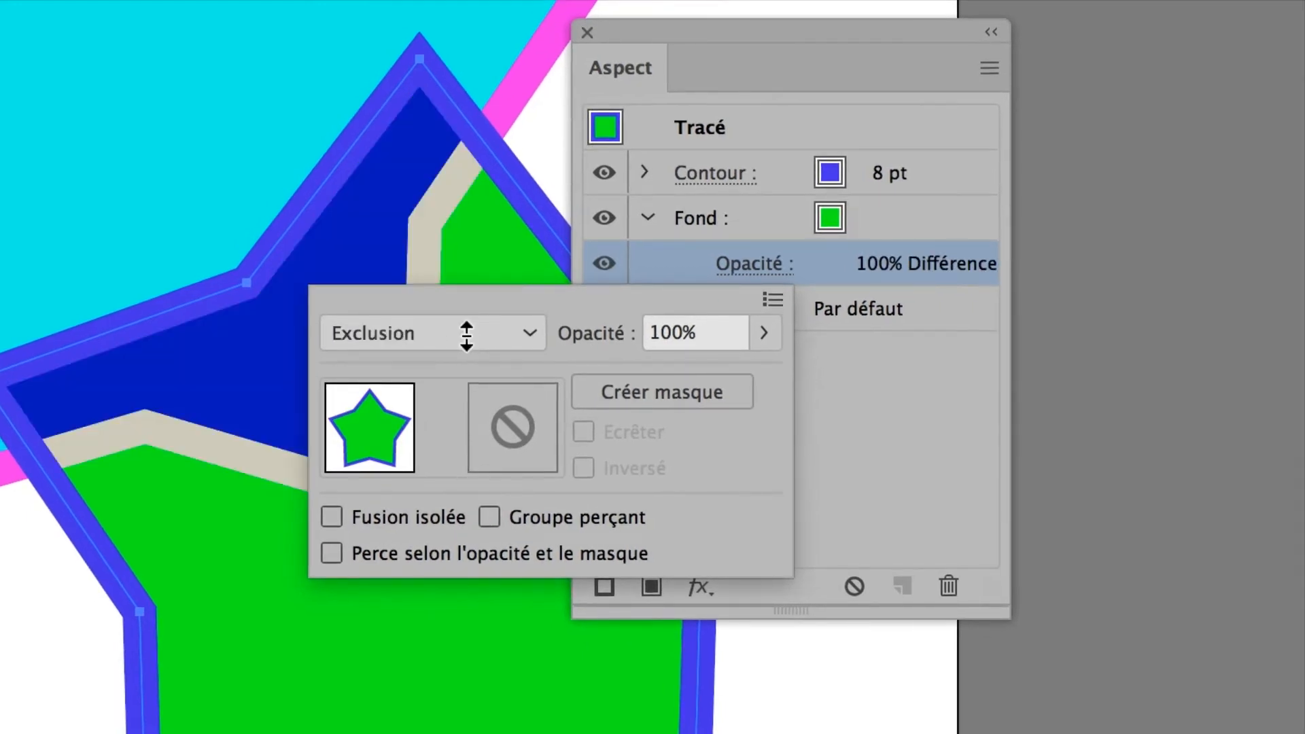
{"action": "scroll", "coordinate": [466, 334], "scroll_direction": "down", "scroll_amount": 1}
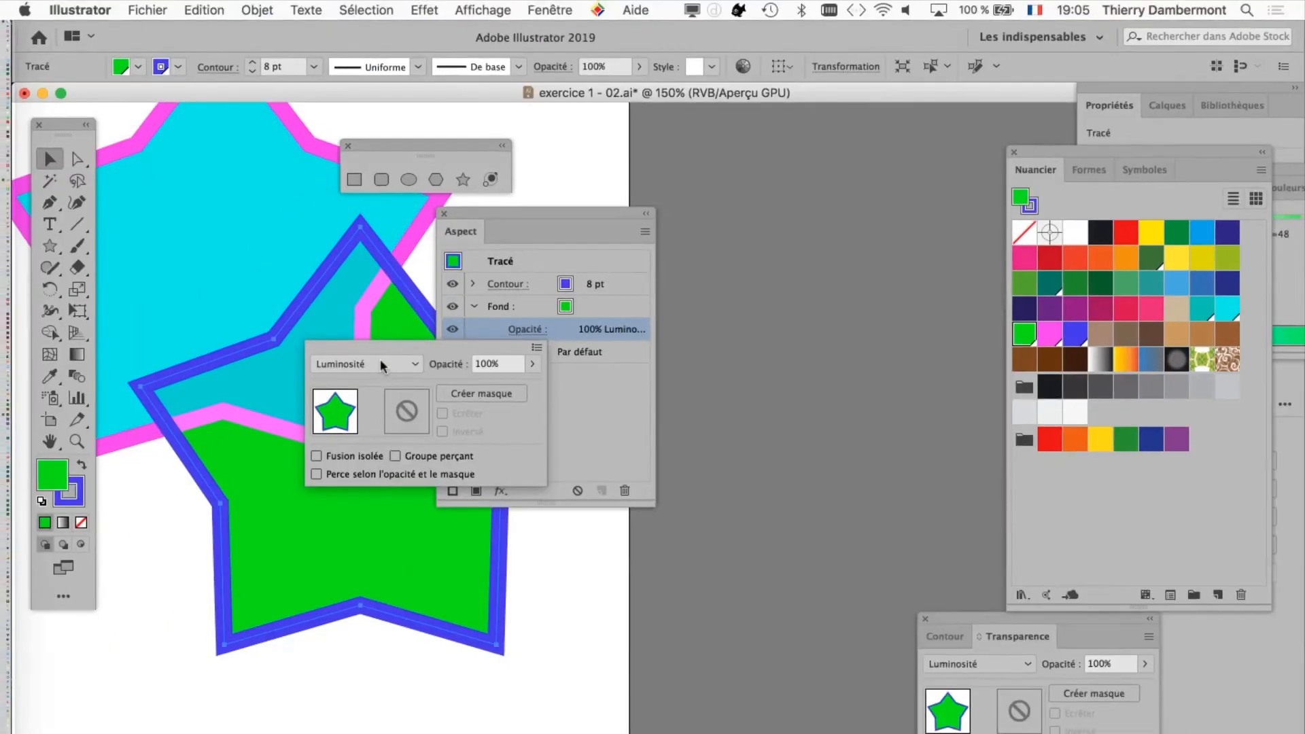
{"action": "left_click", "coordinate": [465, 337]}
{"action": "left_click", "coordinate": [381, 381]}
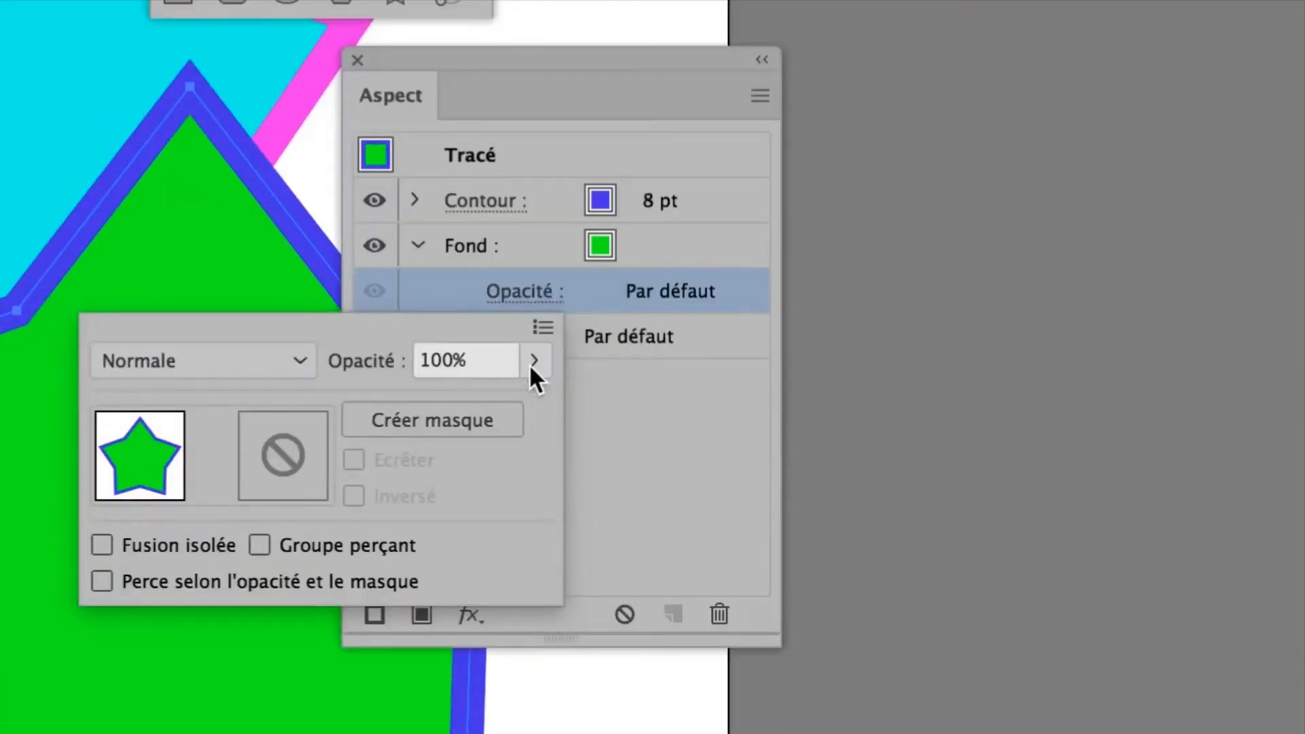
Step: Lower the opacity of the green star's fill alone to 41% and close the opacity settings
{"action": "left_click", "coordinate": [532, 365]}
{"action": "left_click", "coordinate": [501, 380]}
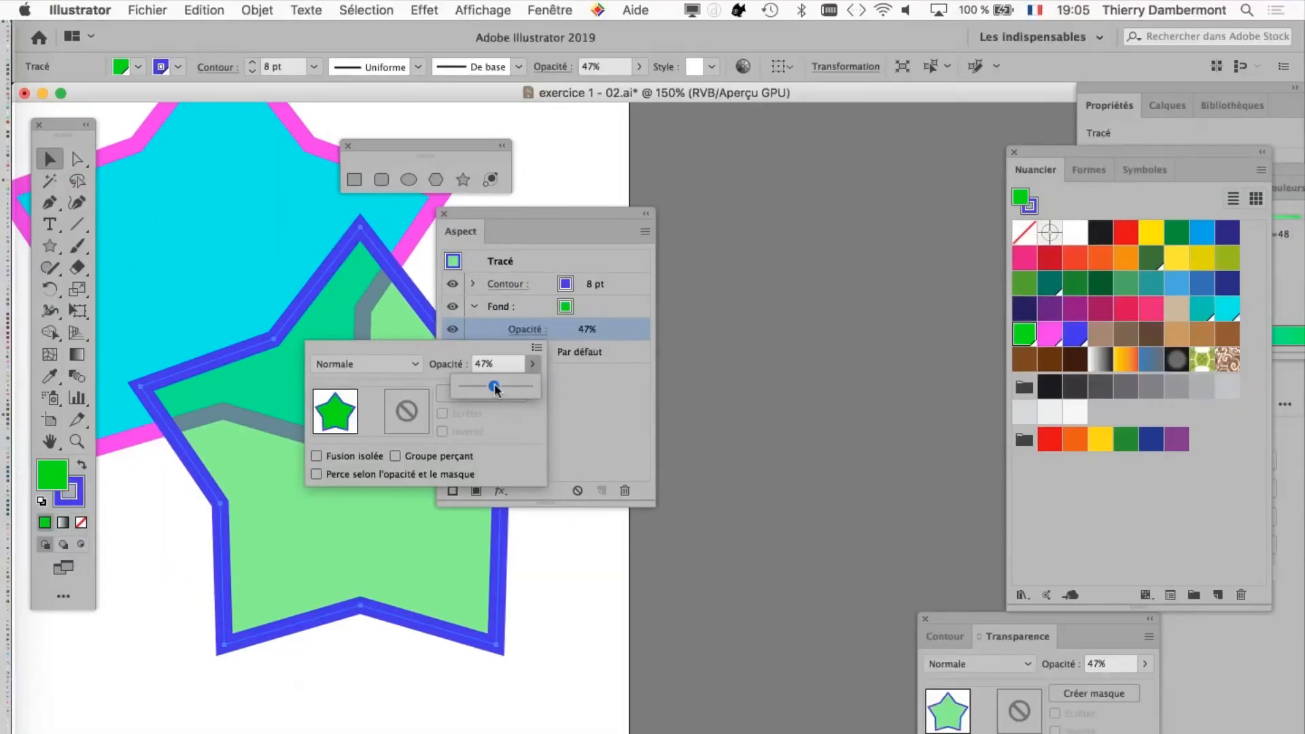
{"action": "left_click_drag", "start_coordinate": [507, 379], "coordinate": [497, 381]}
{"action": "left_click", "coordinate": [509, 212]}
{"action": "left_click", "coordinate": [728, 200]}
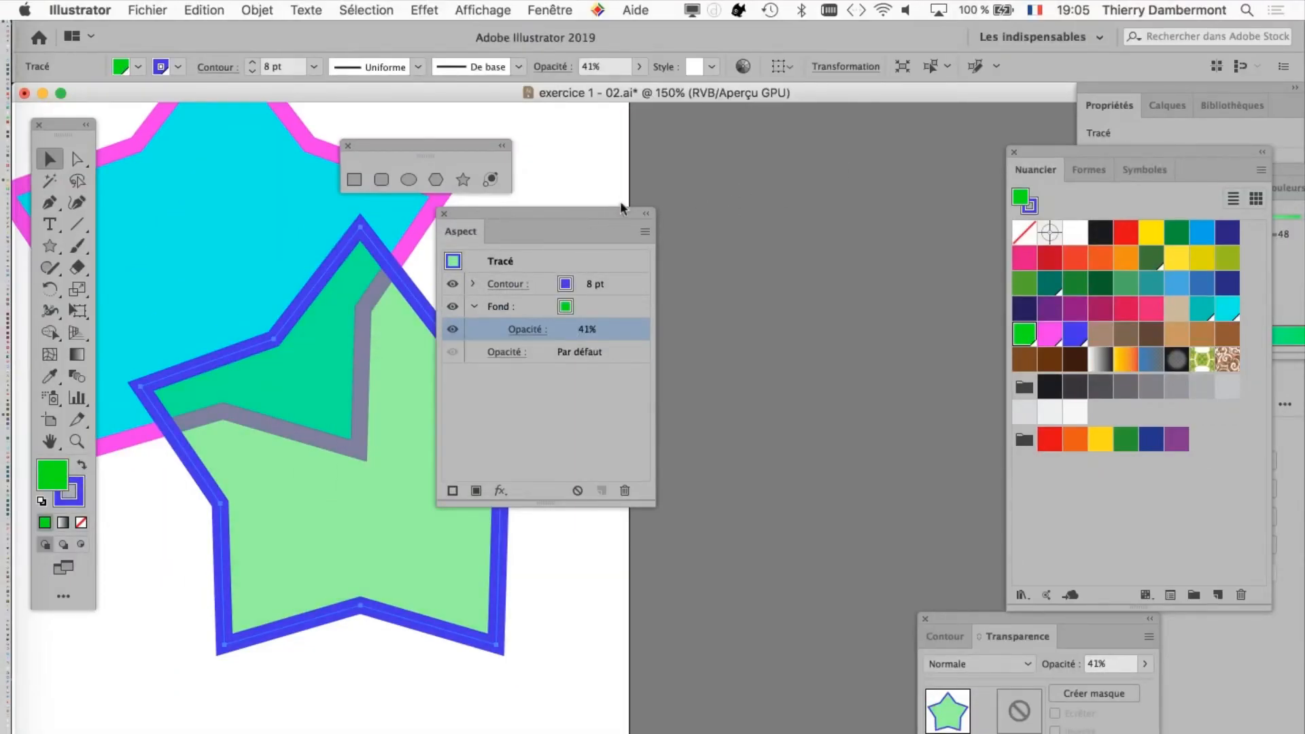
Step: Move the Aspect panel off the green star and collapse its Fond attribute
{"action": "left_click_drag", "start_coordinate": [610, 217], "coordinate": [909, 173]}
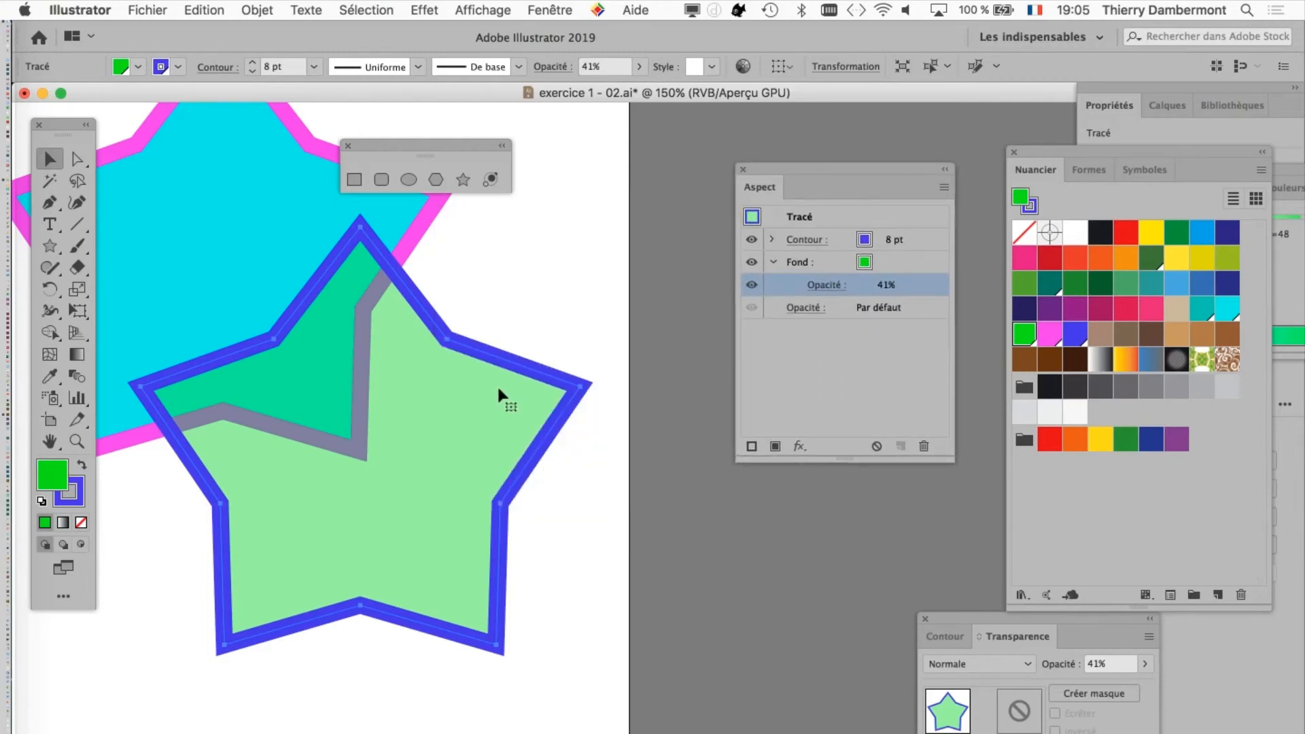
{"action": "scroll", "coordinate": [499, 386], "scroll_direction": "down", "scroll_amount": 1}
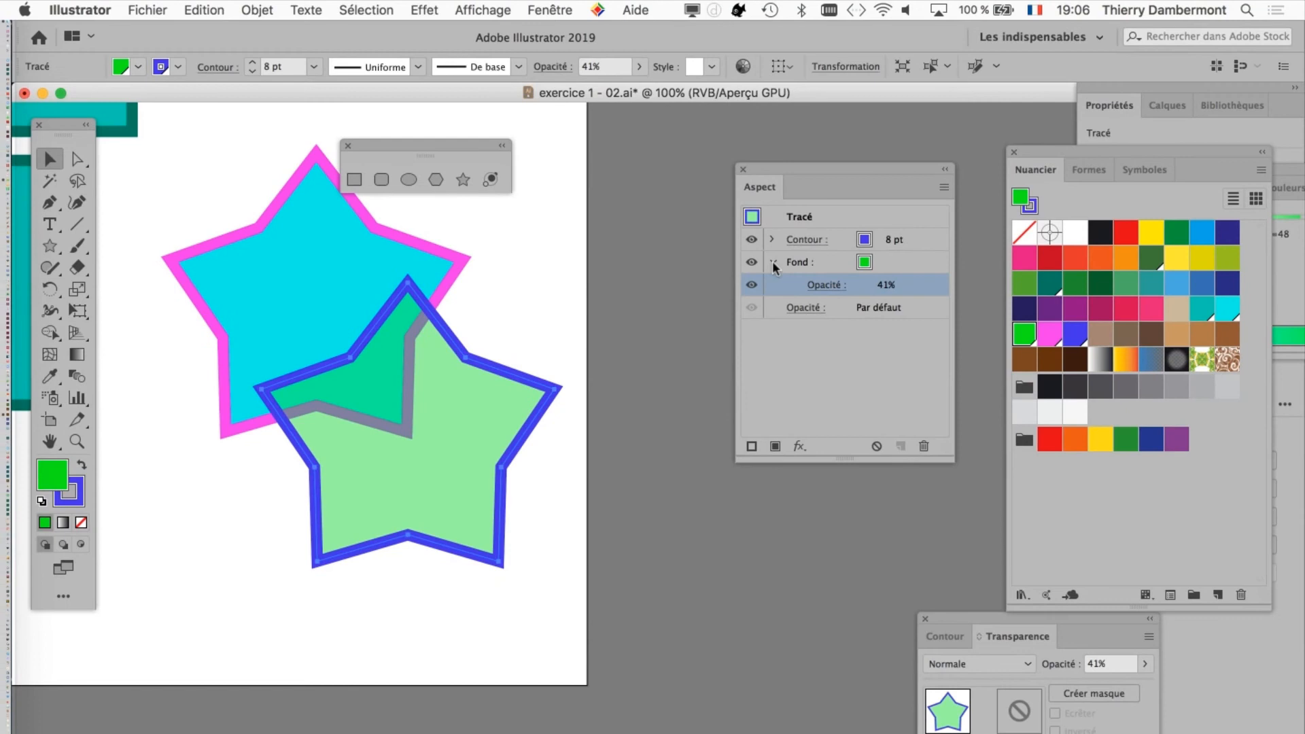
{"action": "left_click", "coordinate": [672, 177]}
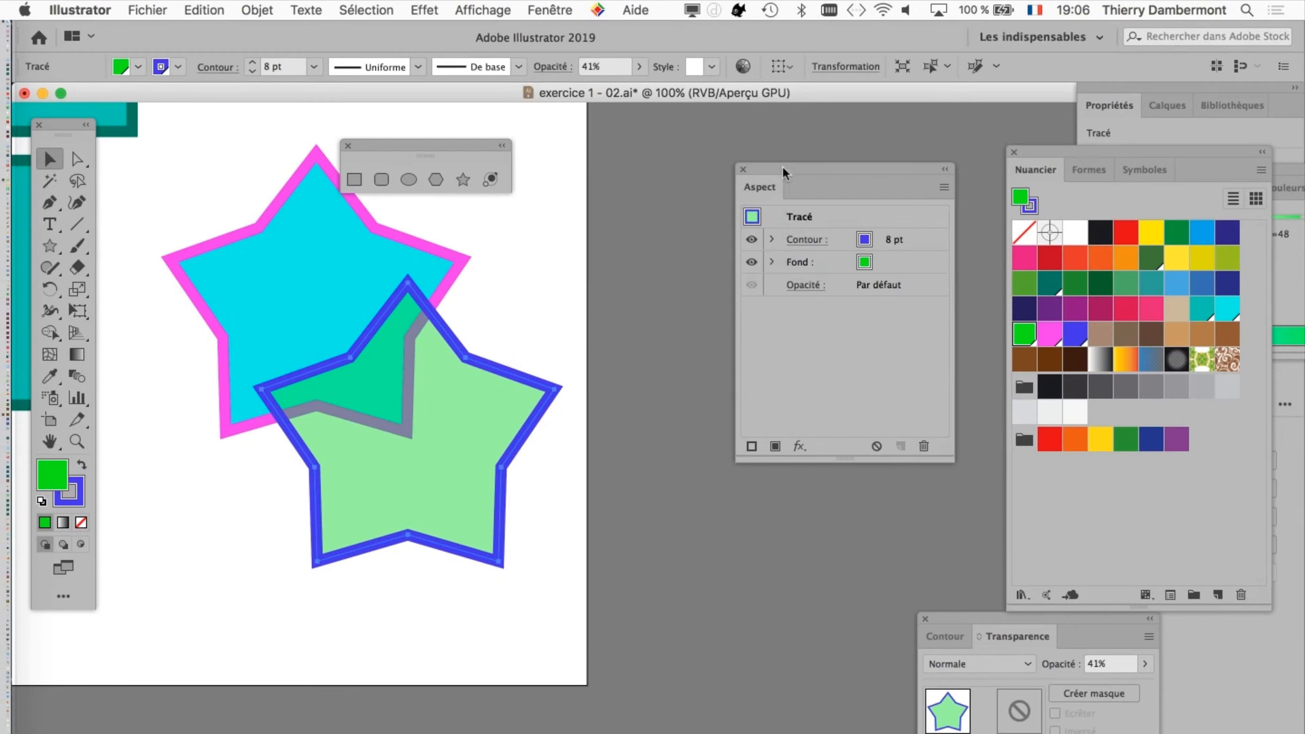
Step: Make the Aspect panel wider and shorter, and position it and the shape tools panel clear of the stars
{"action": "left_click_drag", "start_coordinate": [759, 173], "coordinate": [642, 212]}
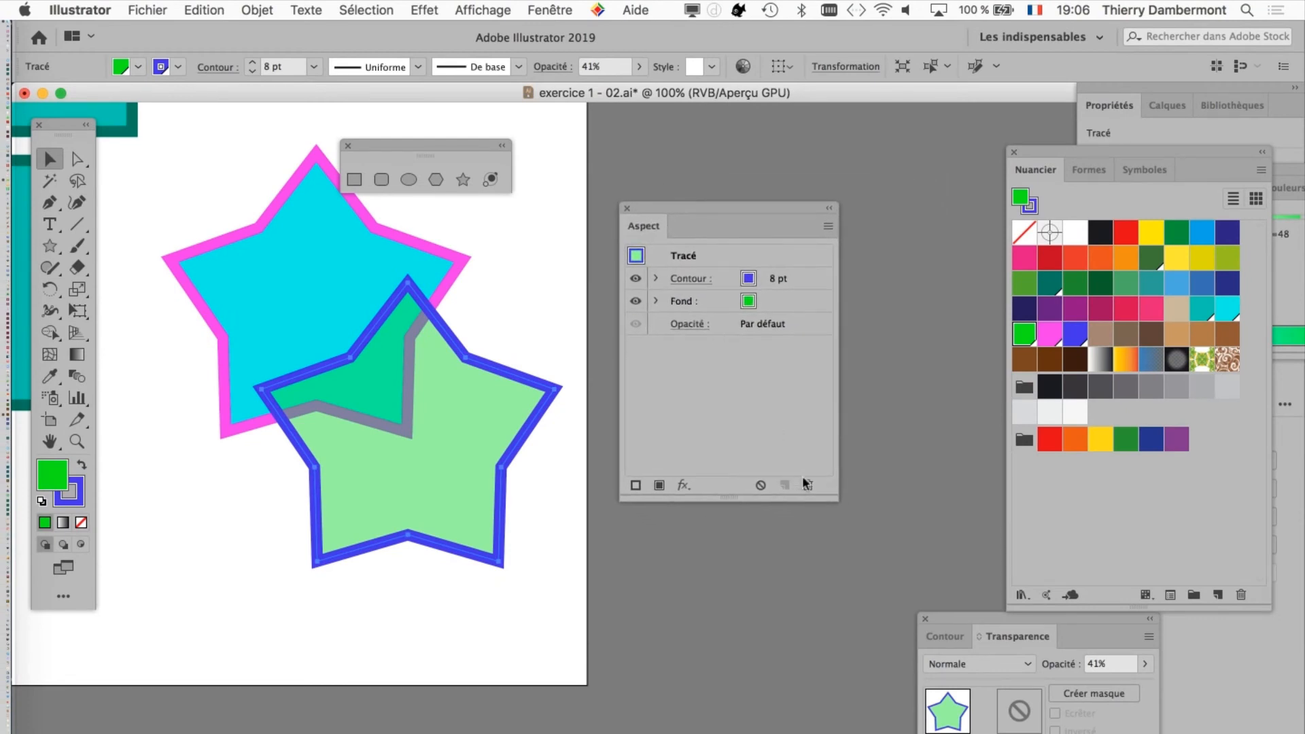
{"action": "left_click_drag", "start_coordinate": [834, 499], "coordinate": [918, 400]}
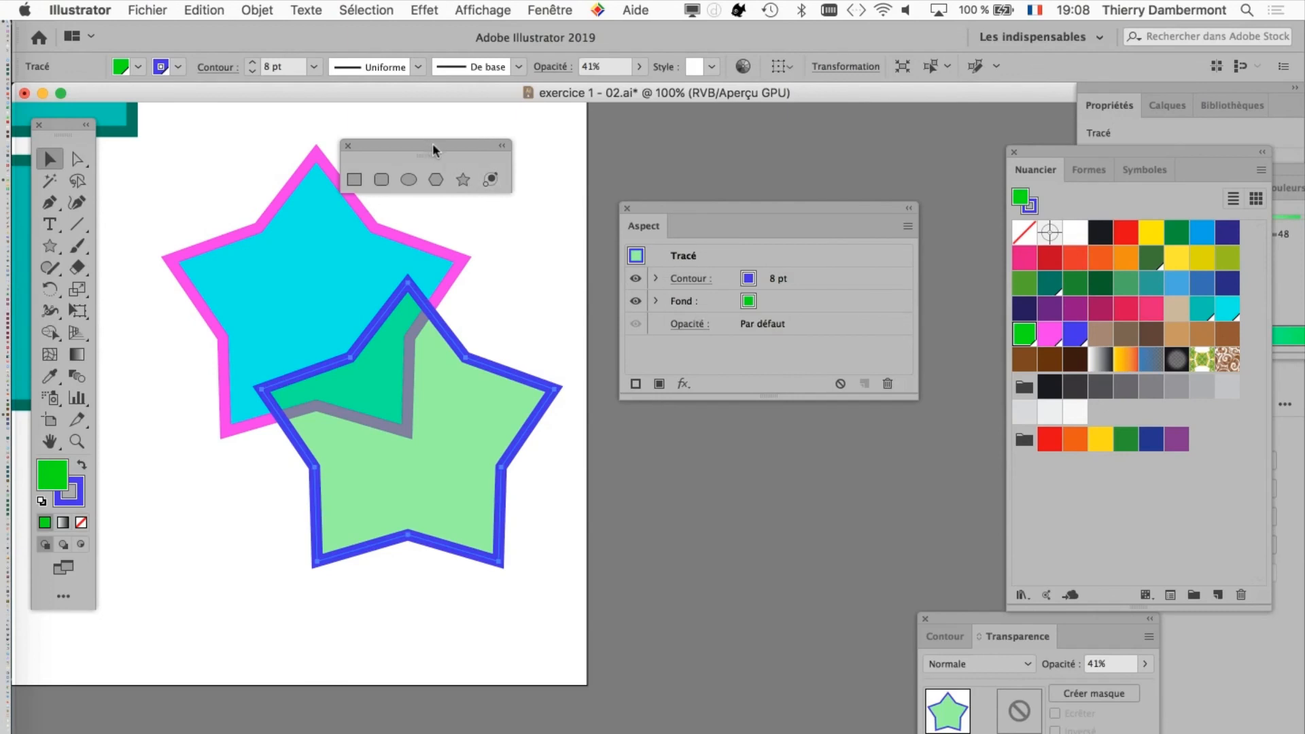
{"action": "left_click_drag", "start_coordinate": [433, 144], "coordinate": [435, 146]}
{"action": "left_click_drag", "start_coordinate": [455, 91], "coordinate": [463, 98]}
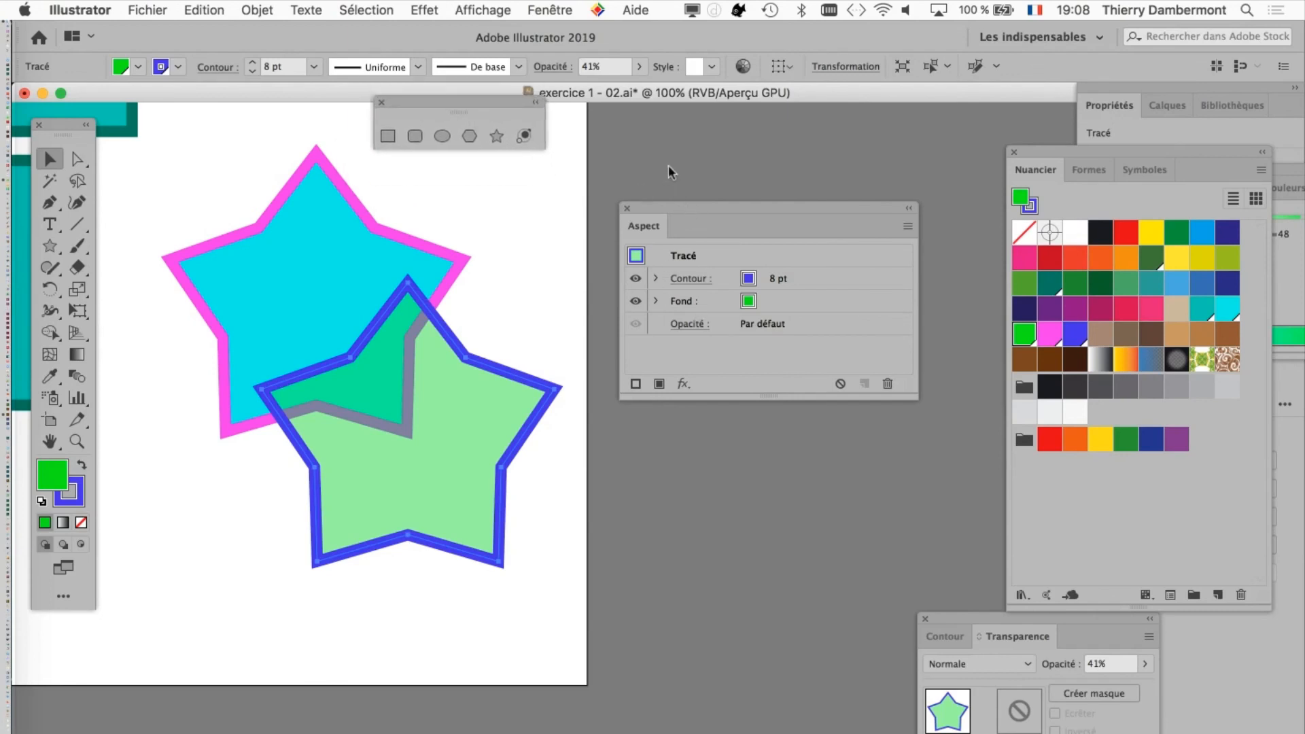
{"action": "left_click_drag", "start_coordinate": [680, 208], "coordinate": [673, 176]}
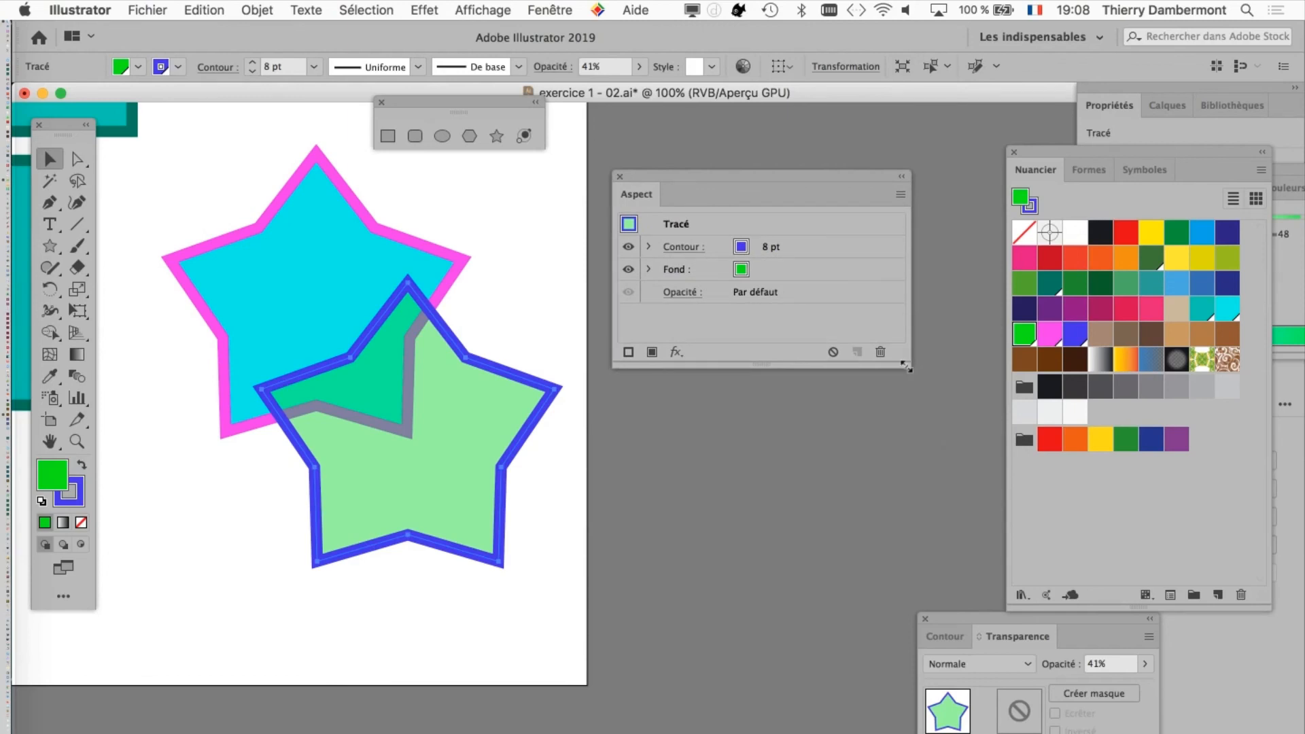
Step: Save the document as a new version named exercice 1 - 03.ai in Adobe Illustrator format in the same folder
{"action": "left_click", "coordinate": [148, 10]}
{"action": "left_click", "coordinate": [272, 165]}
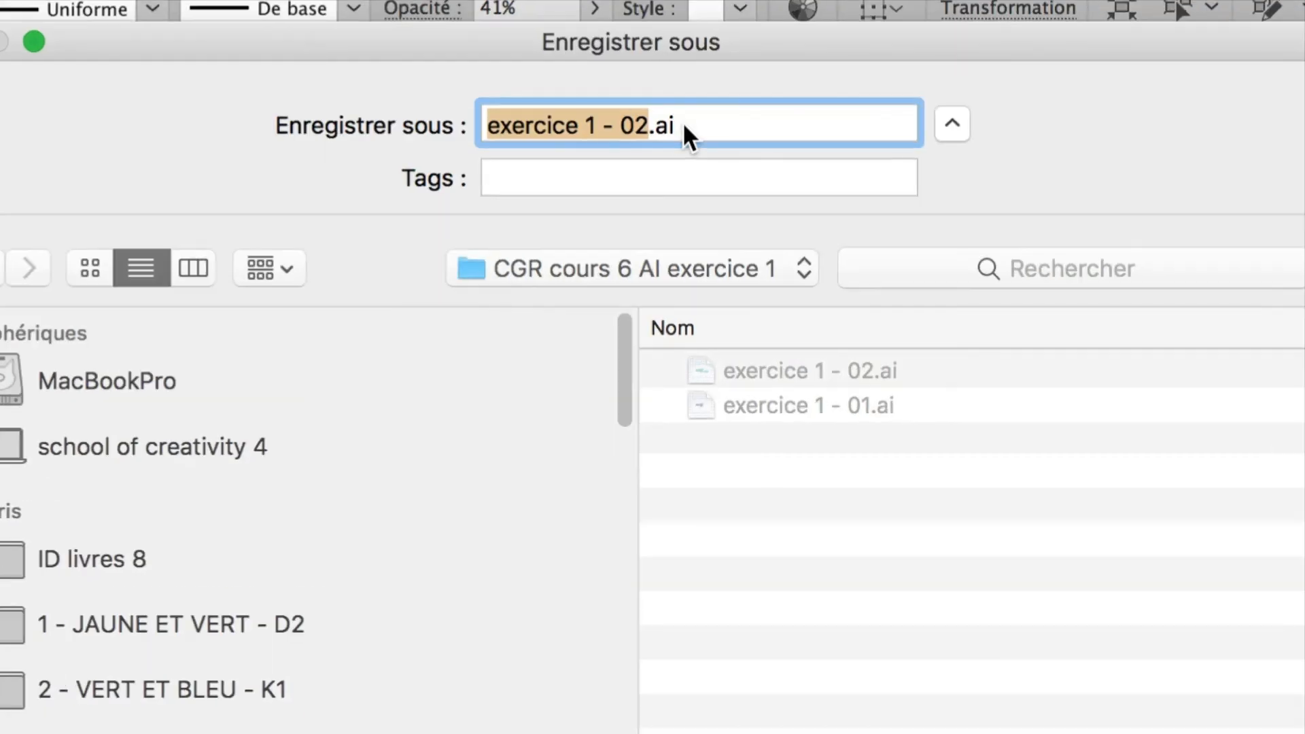
{"action": "left_click", "coordinate": [660, 125]}
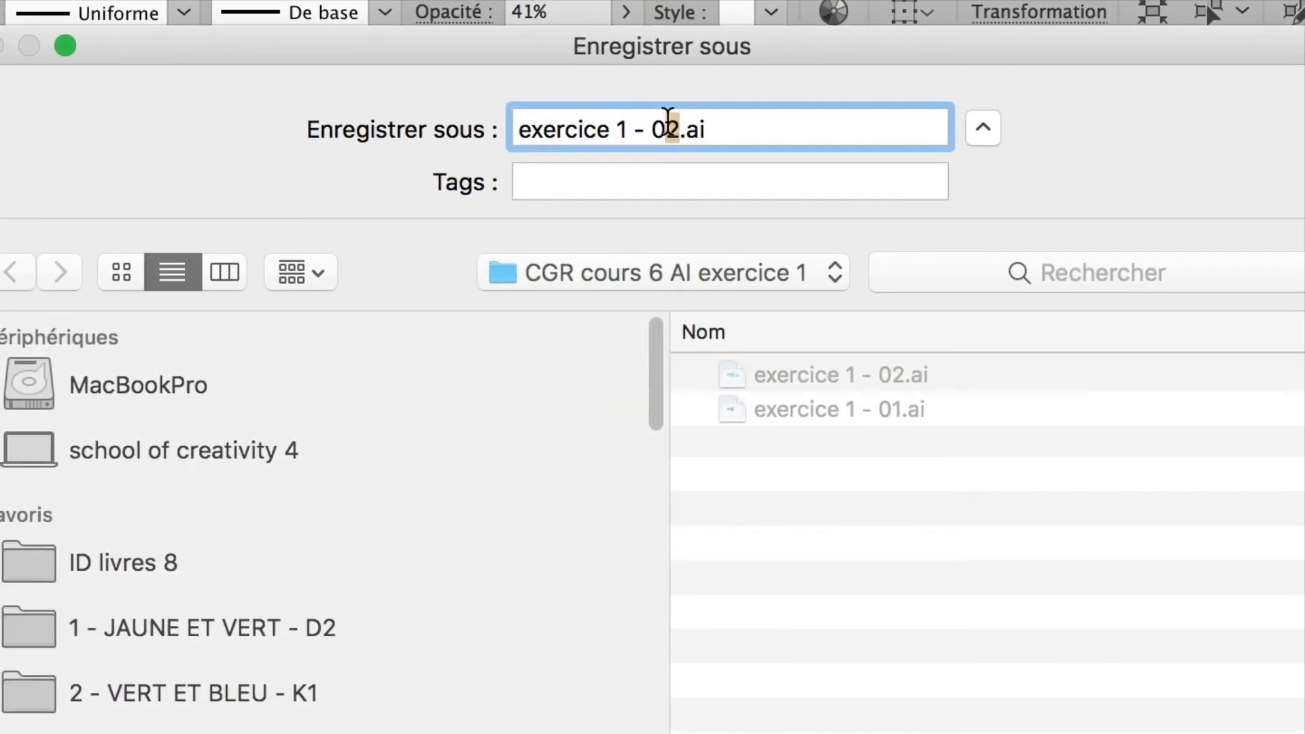
{"action": "key", "text": "BackSpace"}
{"action": "type", "text": "3"}
{"action": "key", "text": "Return"}
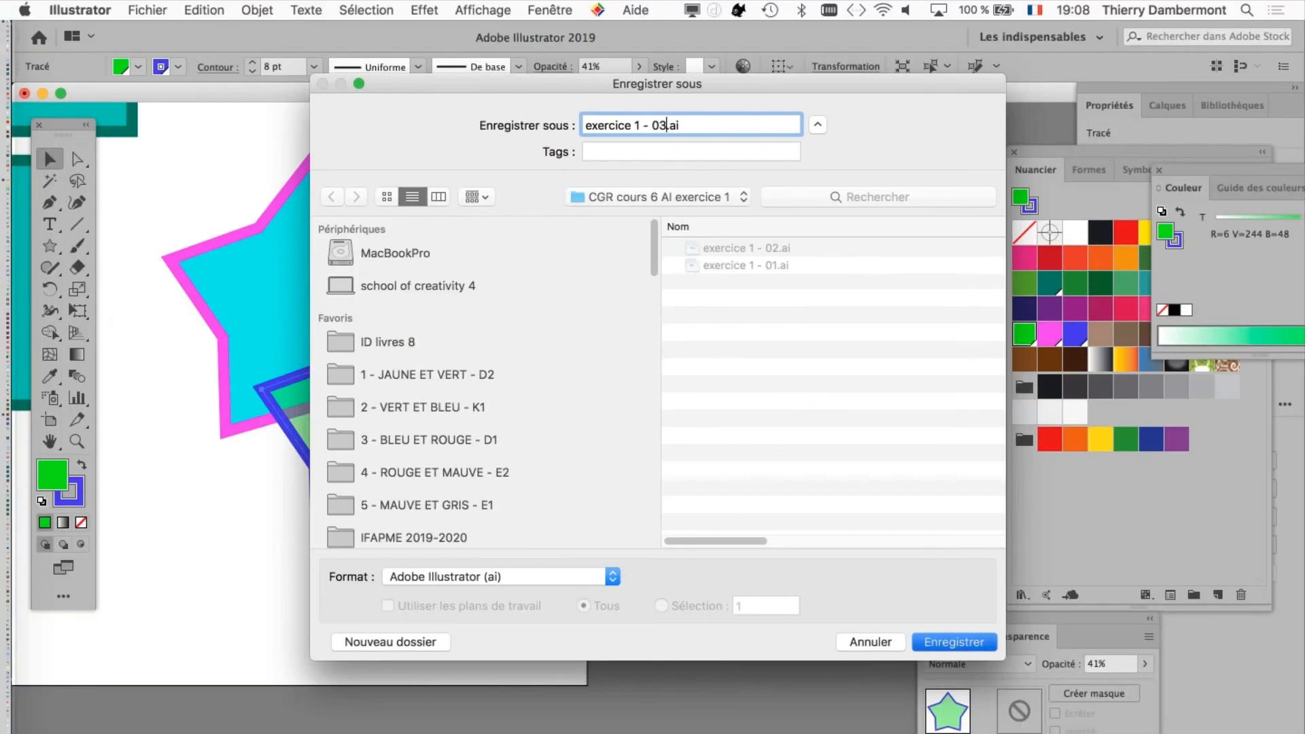
{"action": "key", "text": "Return"}
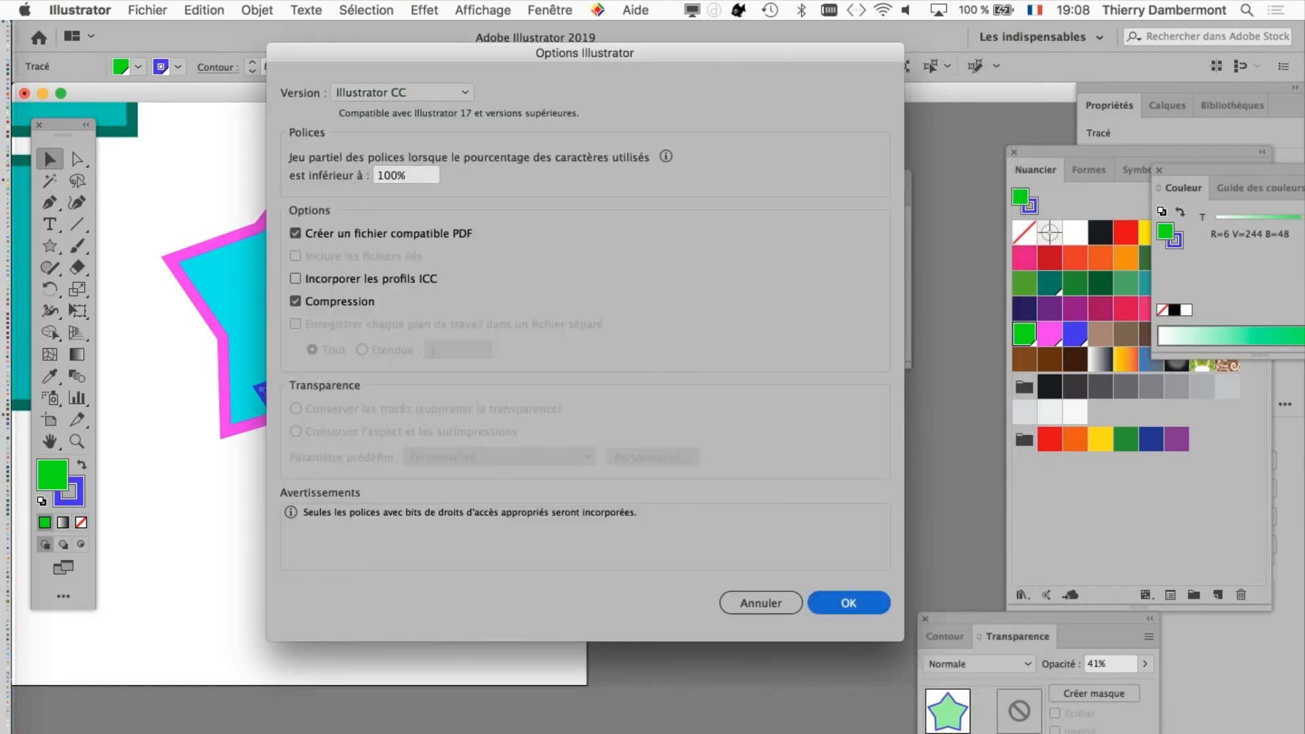